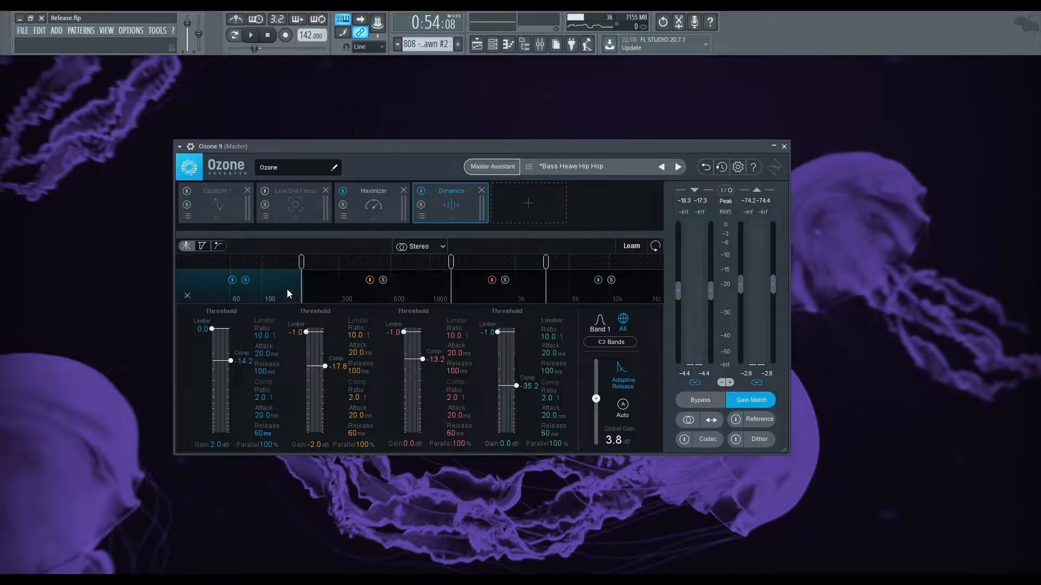
- Audition the four Dynamics bands in turn by soloing each one and playing the track section
{"action": "left_click", "coordinate": [251, 37]}
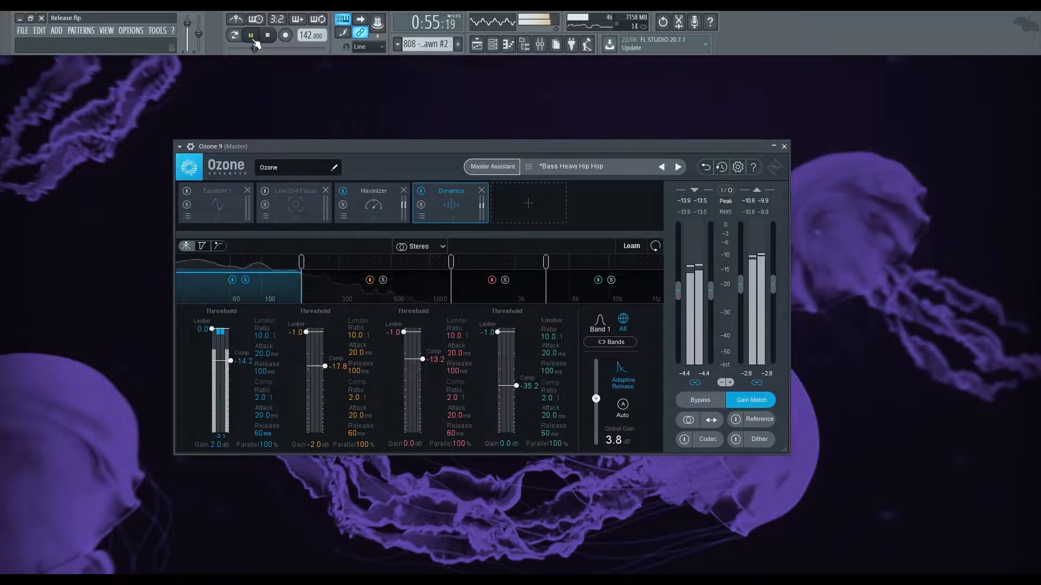
{"action": "left_click", "coordinate": [268, 36]}
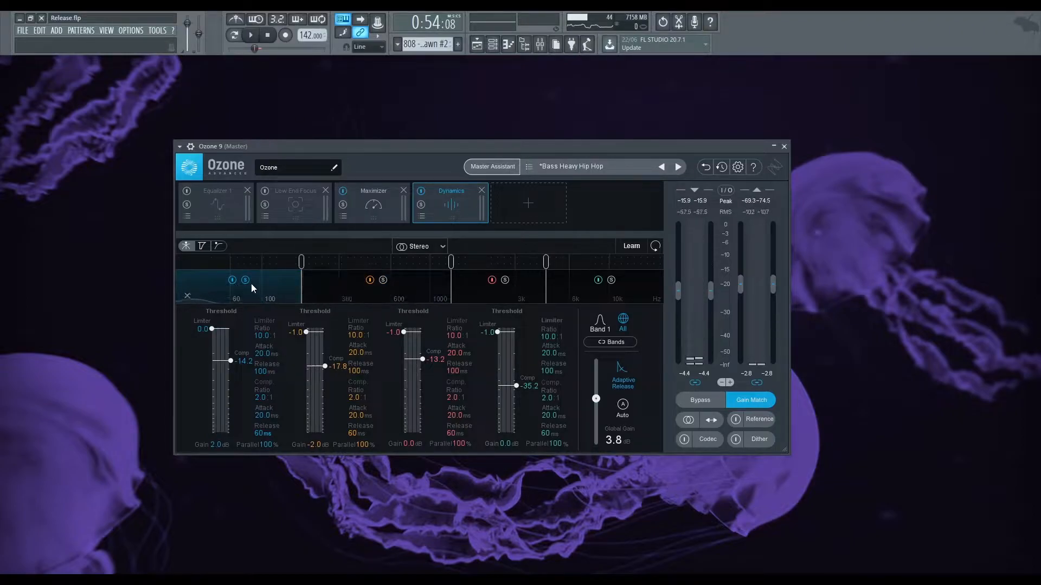
{"action": "left_click", "coordinate": [382, 280]}
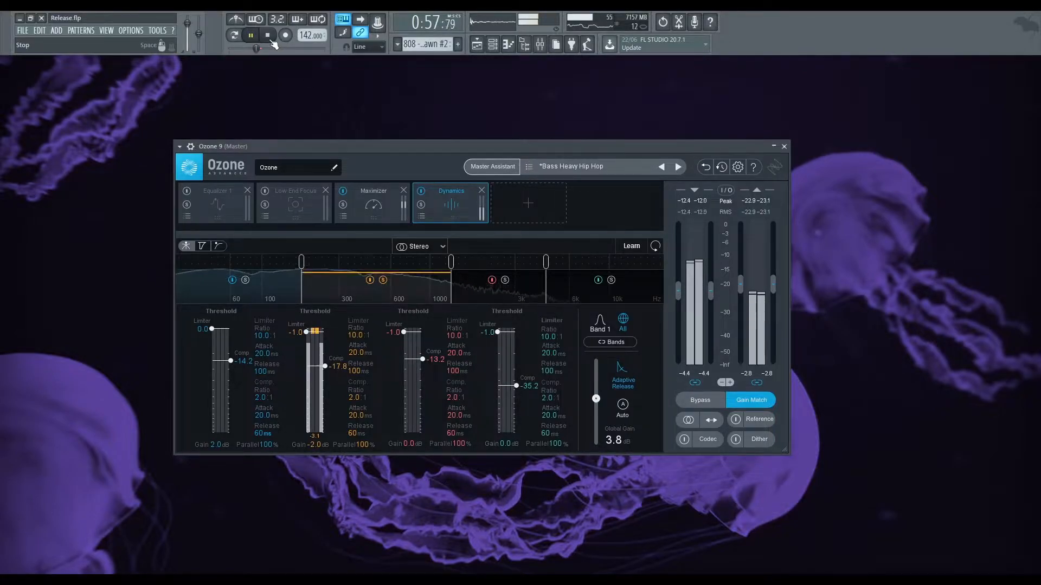
{"action": "left_click", "coordinate": [268, 36]}
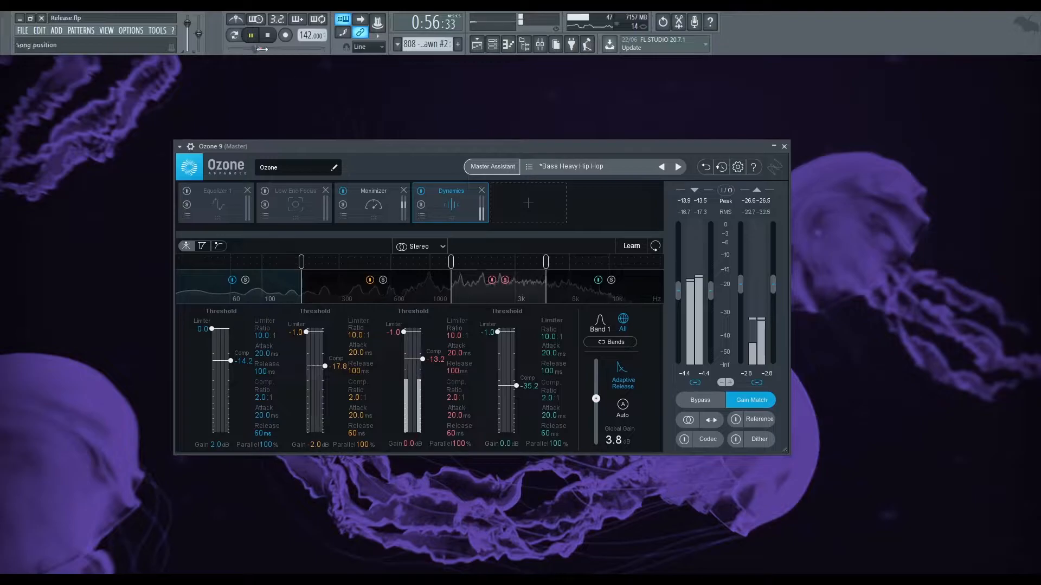
{"action": "key", "text": "space"}
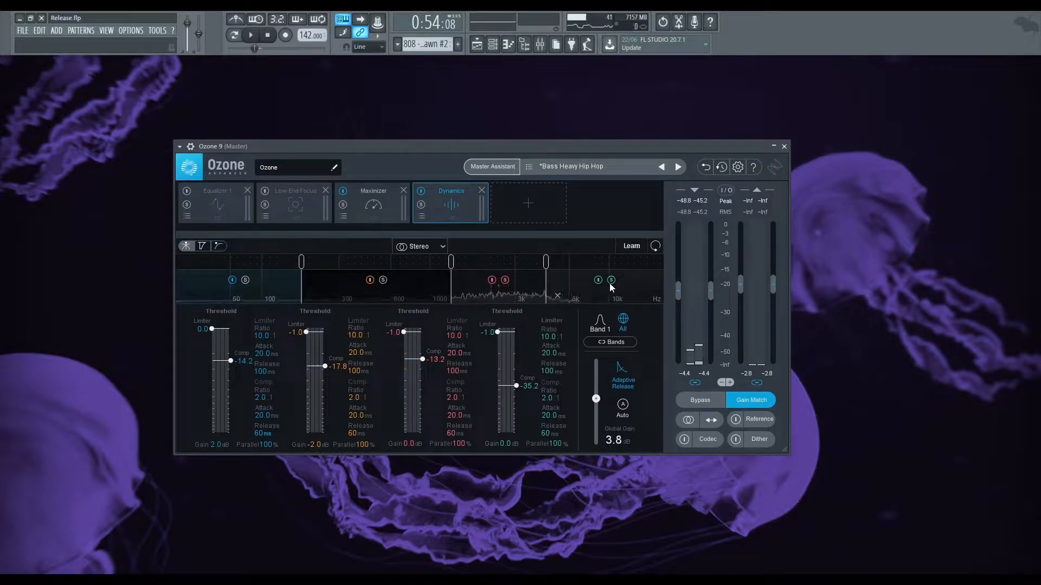
{"action": "left_click", "coordinate": [255, 35]}
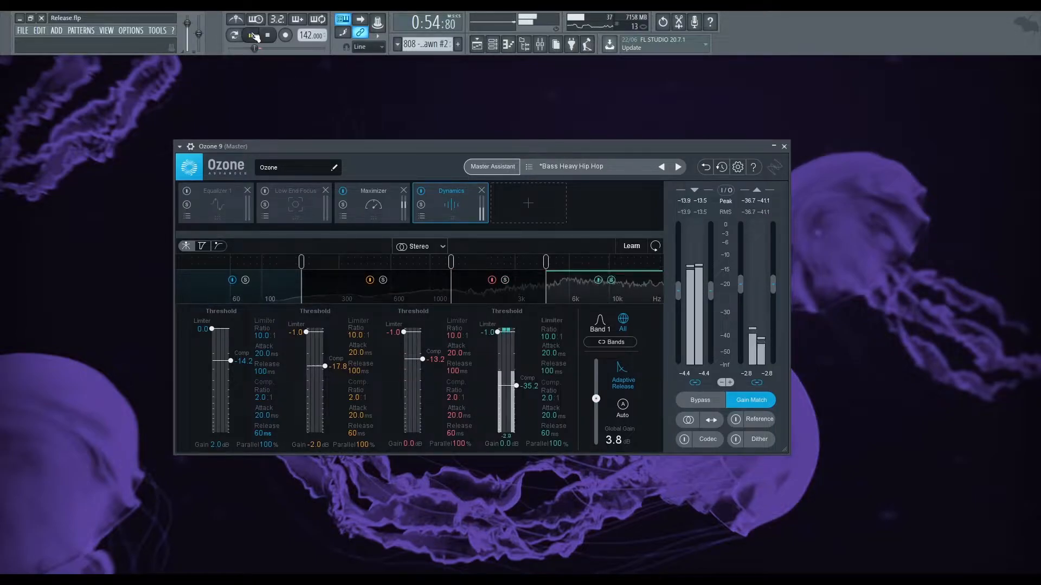
{"action": "left_click", "coordinate": [269, 35]}
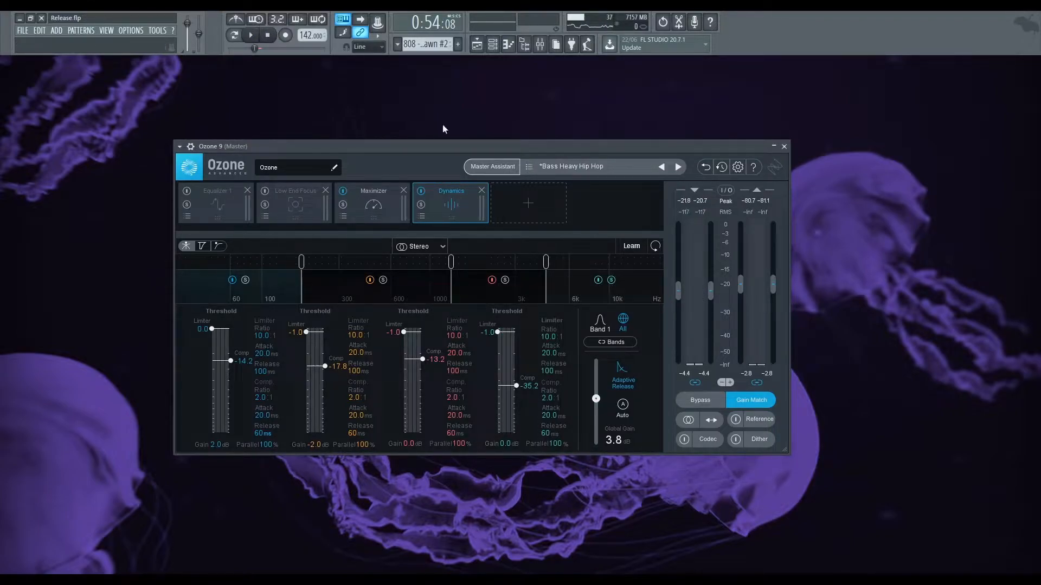
- Move the crossover between bands 3 and 4 slightly higher in frequency and audition bands 1 and 4 in solo
{"action": "left_click_drag", "start_coordinate": [546, 286], "coordinate": [557, 286]}
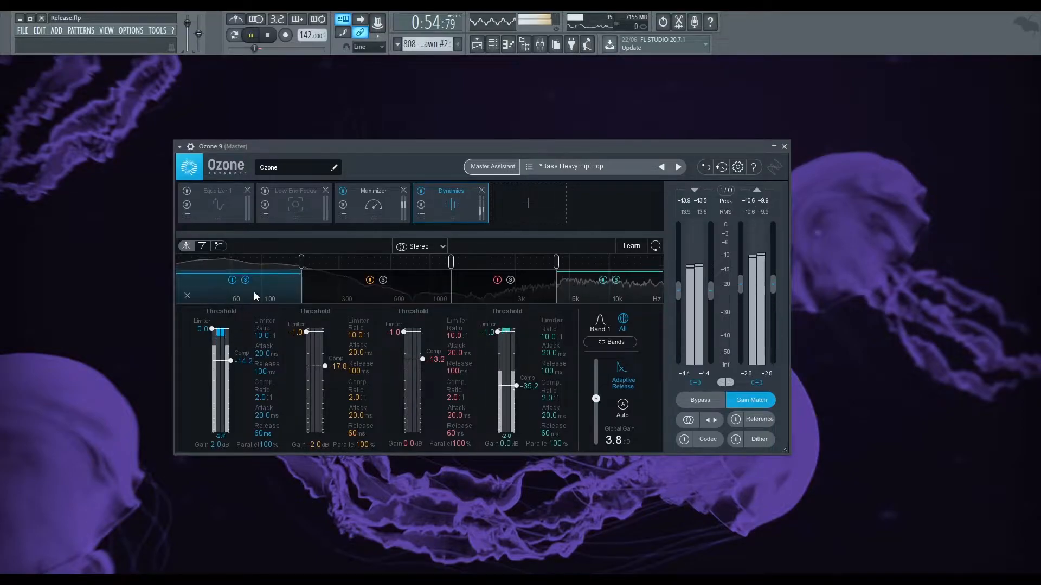
{"action": "left_click", "coordinate": [270, 36]}
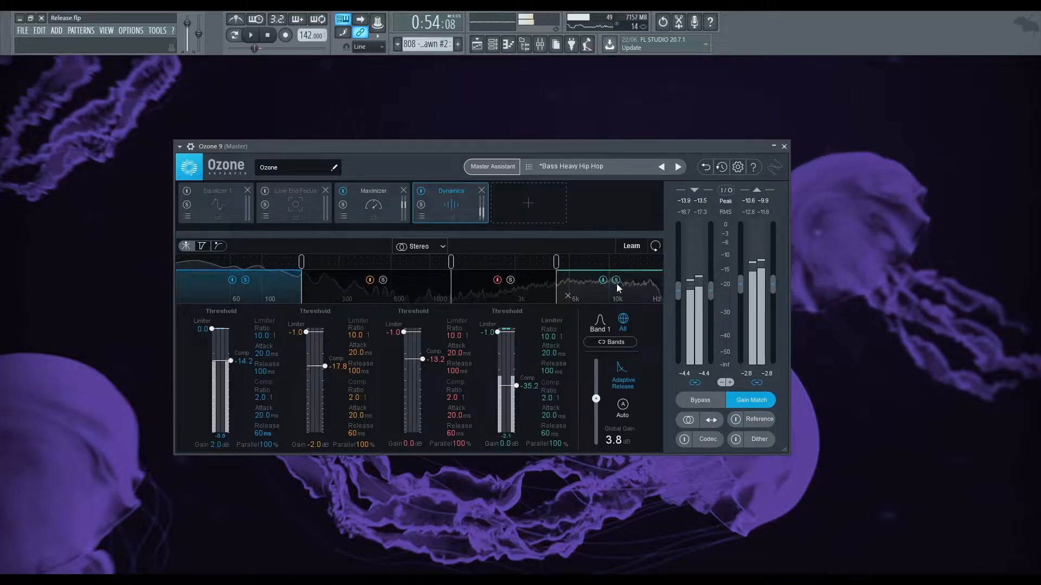
{"action": "left_click", "coordinate": [253, 39]}
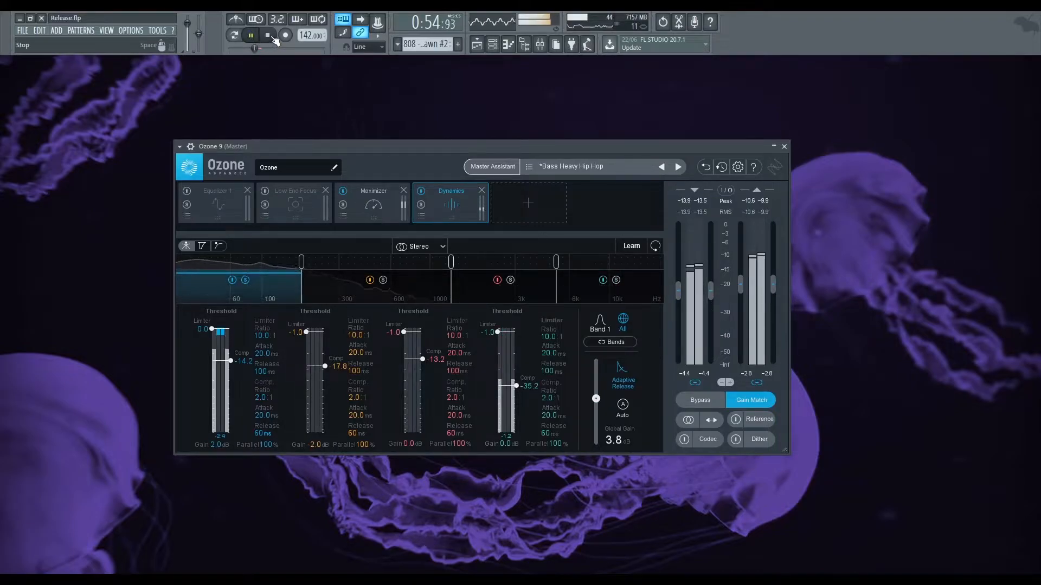
{"action": "key", "text": "space"}
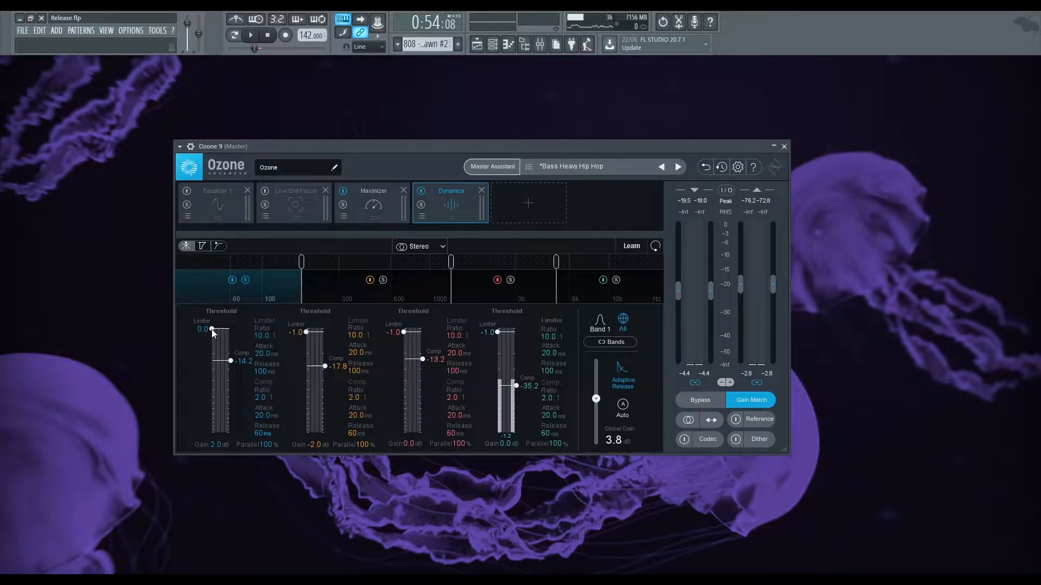
- Try band 1 in playback with its compressor threshold at about -54.6 dB and its limiter threshold at about -1.0 dB
{"action": "mouse_move", "coordinate": [212, 330]}
{"action": "left_mouse_down"}
{"action": "mouse_move", "coordinate": [203, 367]}
{"action": "mouse_move", "coordinate": [216, 379]}
{"action": "mouse_move", "coordinate": [199, 405]}
{"action": "mouse_move", "coordinate": [213, 394]}
{"action": "mouse_move", "coordinate": [212, 341]}
{"action": "mouse_move", "coordinate": [197, 329]}
{"action": "left_mouse_up"}
{"action": "key", "text": "space"}
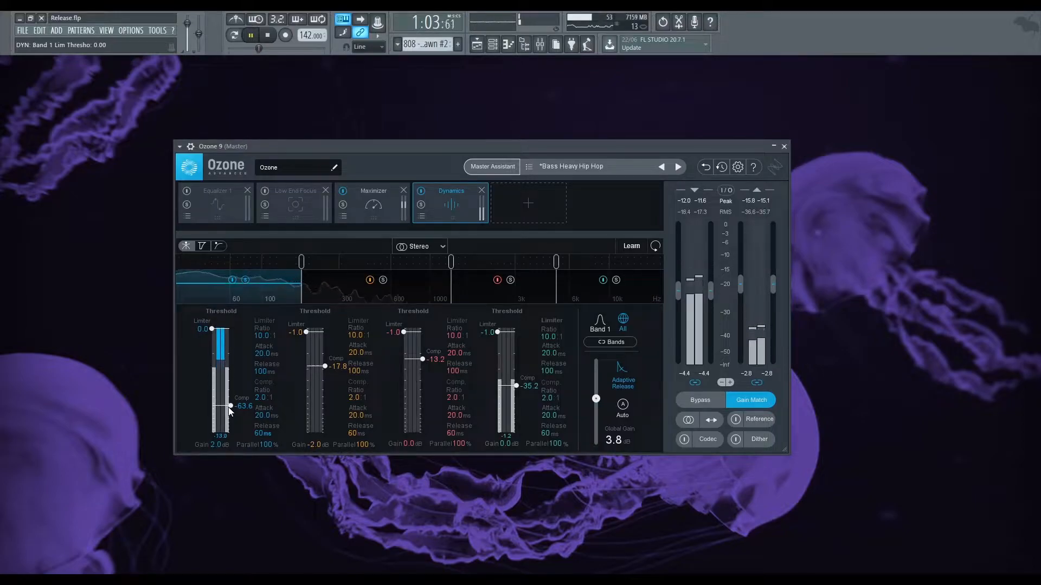
{"action": "left_click_drag", "start_coordinate": [229, 407], "coordinate": [226, 402]}
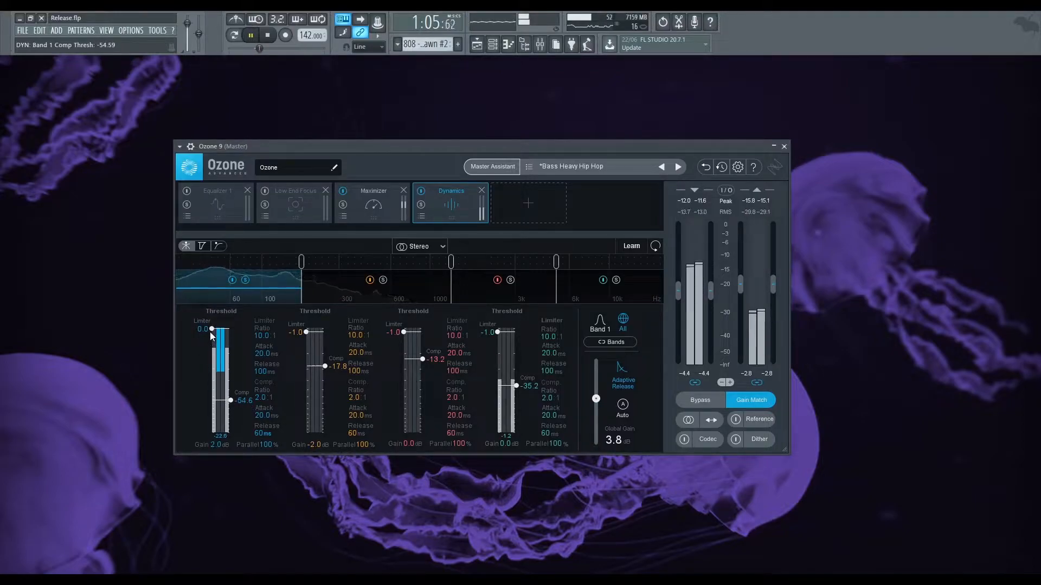
{"action": "mouse_move", "coordinate": [210, 332]}
{"action": "left_mouse_down"}
{"action": "mouse_move", "coordinate": [193, 332]}
{"action": "mouse_move", "coordinate": [211, 333]}
{"action": "left_mouse_up"}
{"action": "left_click", "coordinate": [268, 36]}
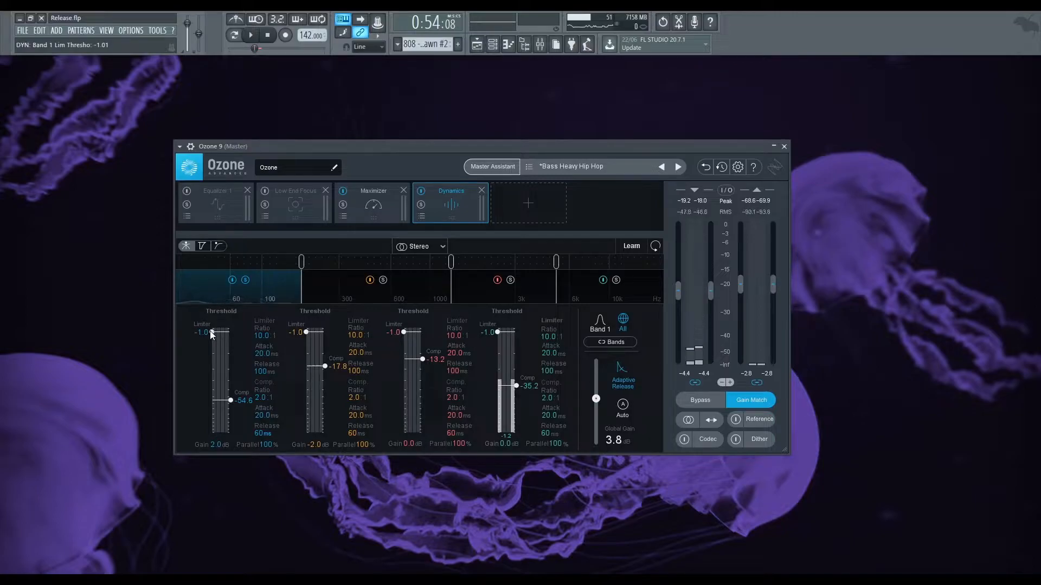
- Set band 1's compressor threshold to about -11.3 dB and its limiter threshold to 0.0 dB, auditioning the result
{"action": "left_click_drag", "start_coordinate": [228, 398], "coordinate": [237, 358]}
{"action": "left_click", "coordinate": [256, 36]}
{"action": "key", "text": "space"}
{"action": "key", "text": "space"}
{"action": "key", "text": "space"}
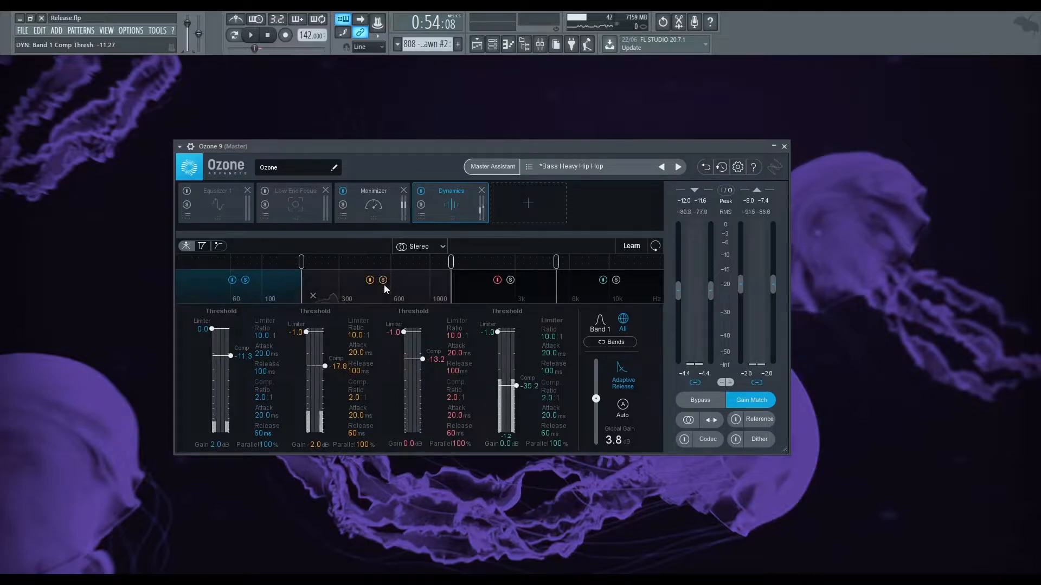
- Audition band 2 in solo and set its compressor threshold to about -17.0 dB
{"action": "key", "text": "space"}
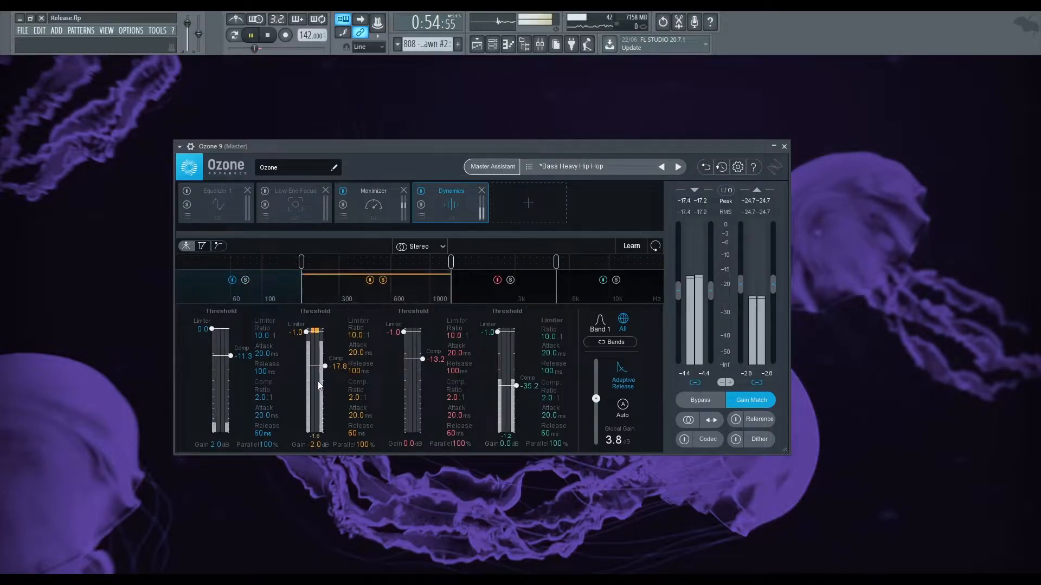
{"action": "scroll", "coordinate": [327, 378], "scroll_direction": "down", "scroll_amount": 3}
{"action": "mouse_move", "coordinate": [325, 378]}
{"action": "left_mouse_down"}
{"action": "mouse_move", "coordinate": [324, 430]}
{"action": "mouse_move", "coordinate": [326, 368]}
{"action": "left_mouse_up"}
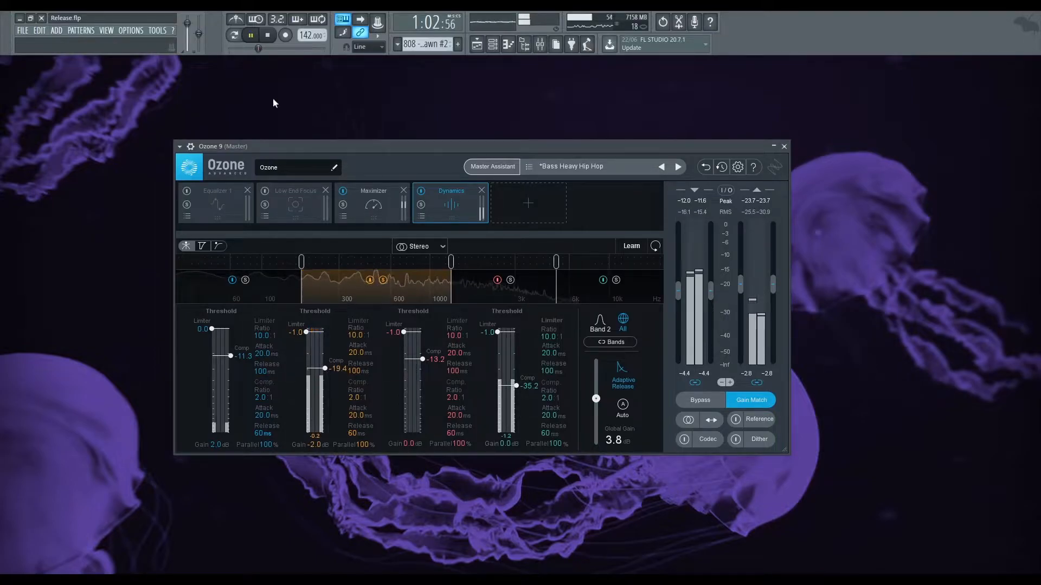
{"action": "left_click", "coordinate": [252, 36]}
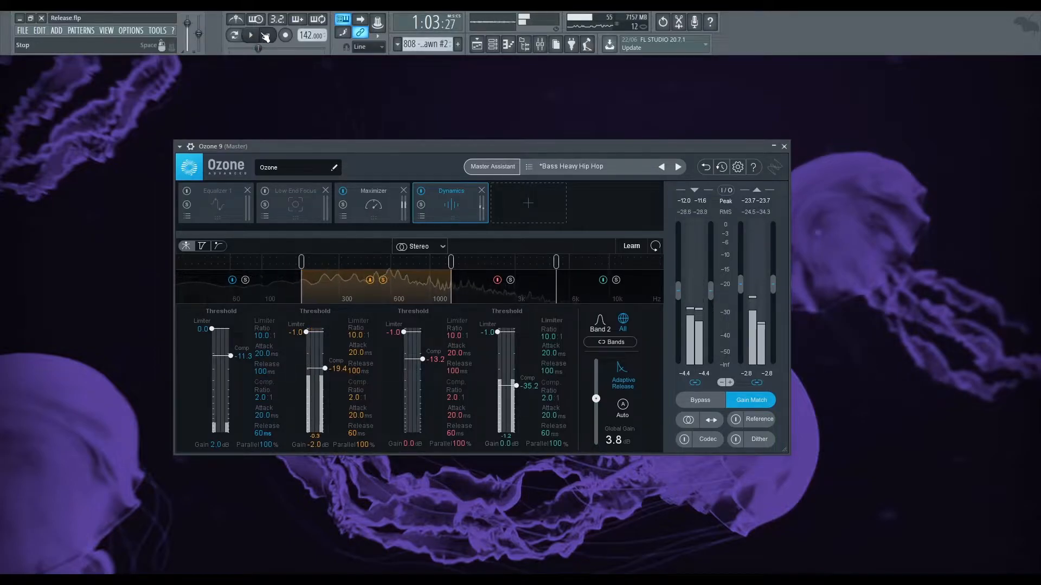
{"action": "left_click", "coordinate": [267, 35]}
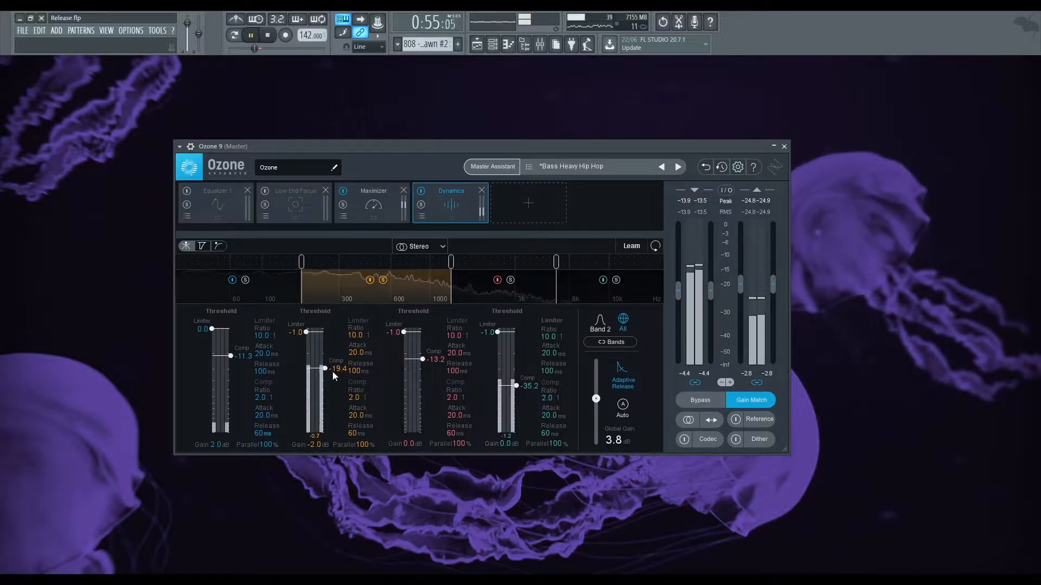
{"action": "key", "text": "ctrl+space"}
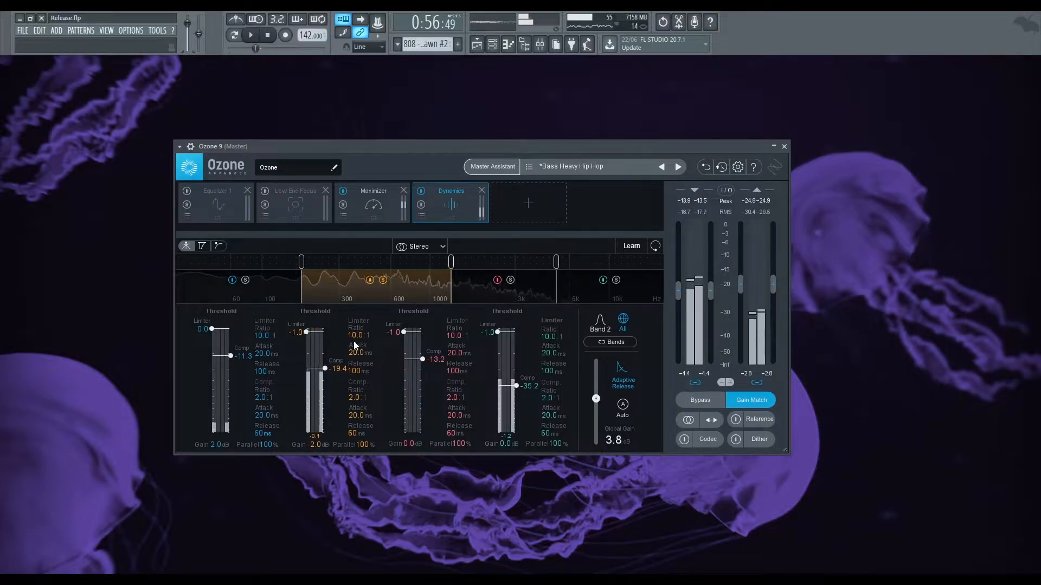
{"action": "left_click_drag", "start_coordinate": [325, 369], "coordinate": [324, 371]}
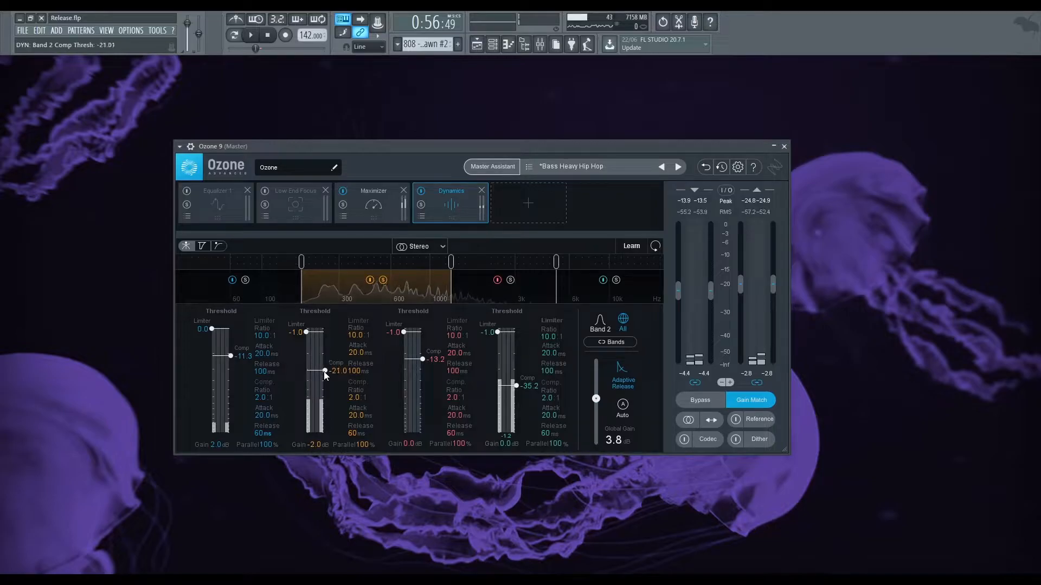
{"action": "left_click", "coordinate": [246, 33]}
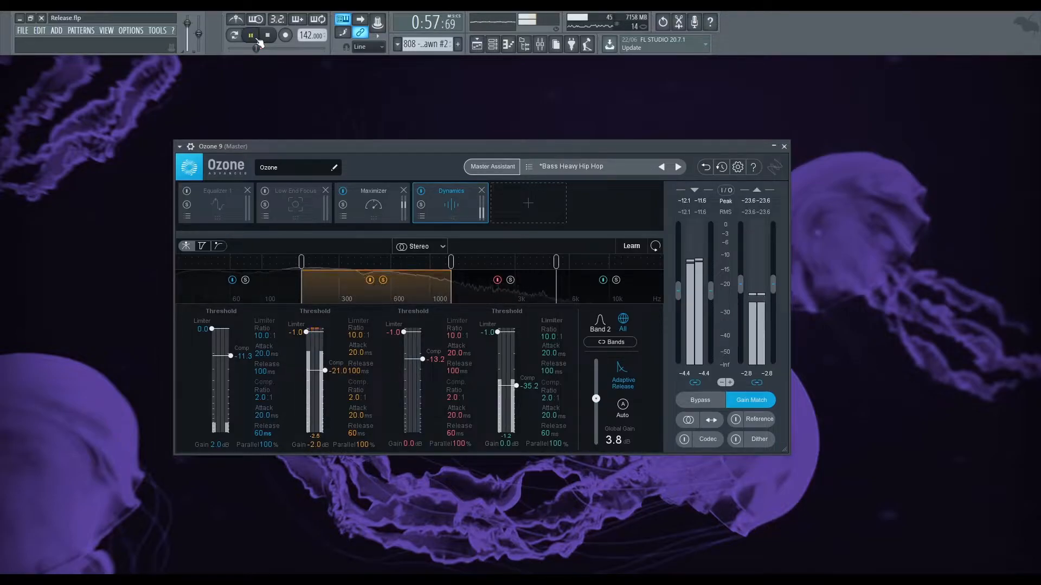
{"action": "left_click_drag", "start_coordinate": [325, 370], "coordinate": [326, 364]}
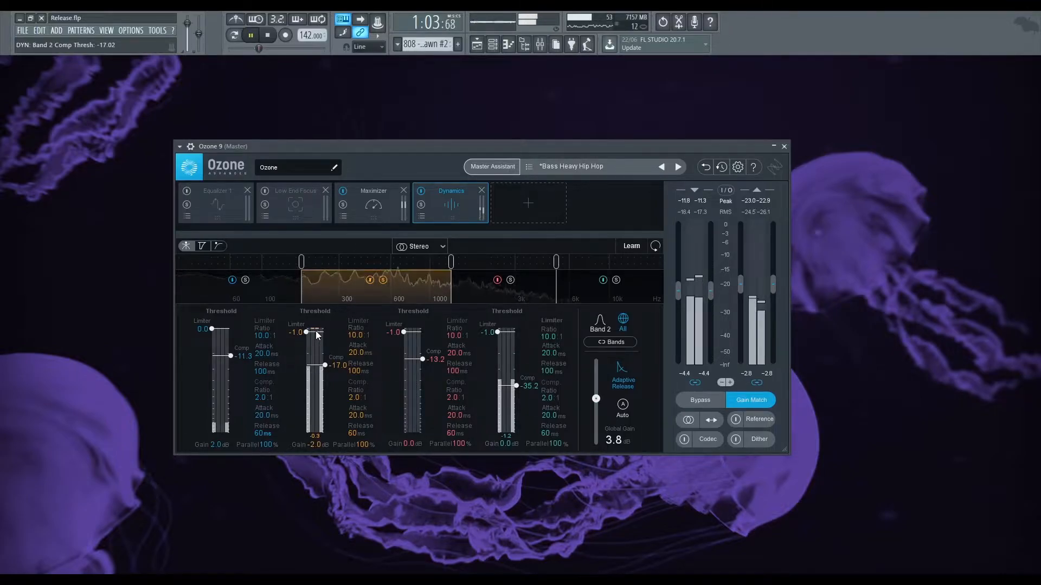
{"action": "left_click", "coordinate": [257, 36]}
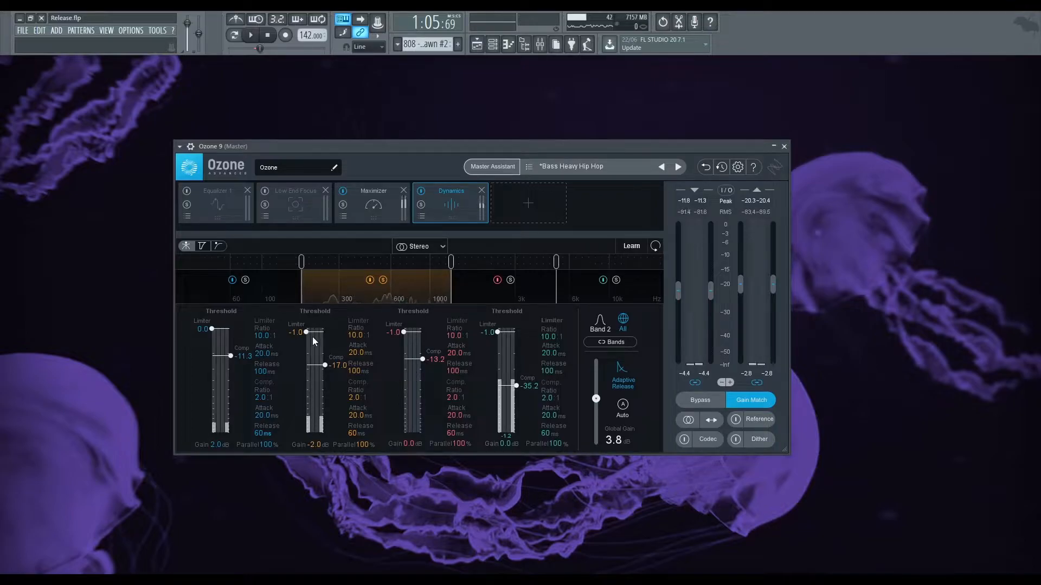
- Set band 1's limiter threshold to about -1.0 dB and band 4's compressor threshold to about -25.1 dB
{"action": "left_click_drag", "start_coordinate": [211, 329], "coordinate": [206, 331]}
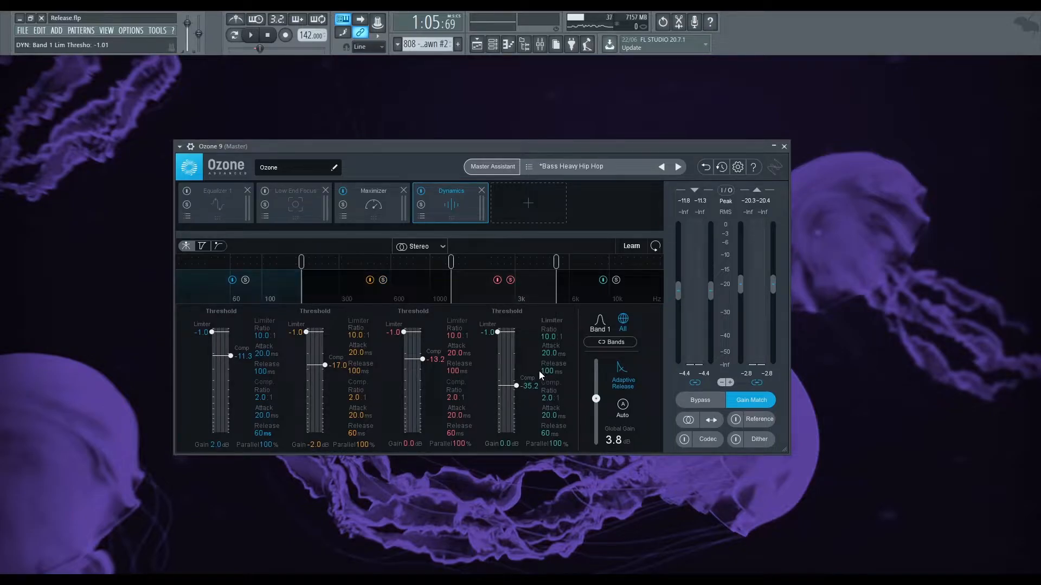
{"action": "left_click_drag", "start_coordinate": [515, 386], "coordinate": [516, 379]}
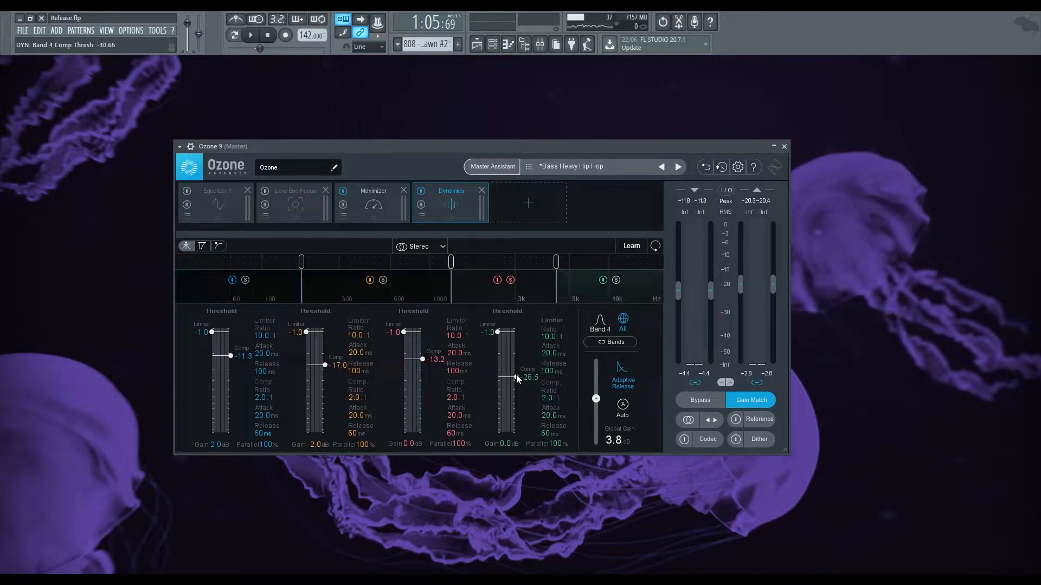
{"action": "left_click", "coordinate": [258, 36]}
{"action": "left_click_drag", "start_coordinate": [516, 346], "coordinate": [512, 358]}
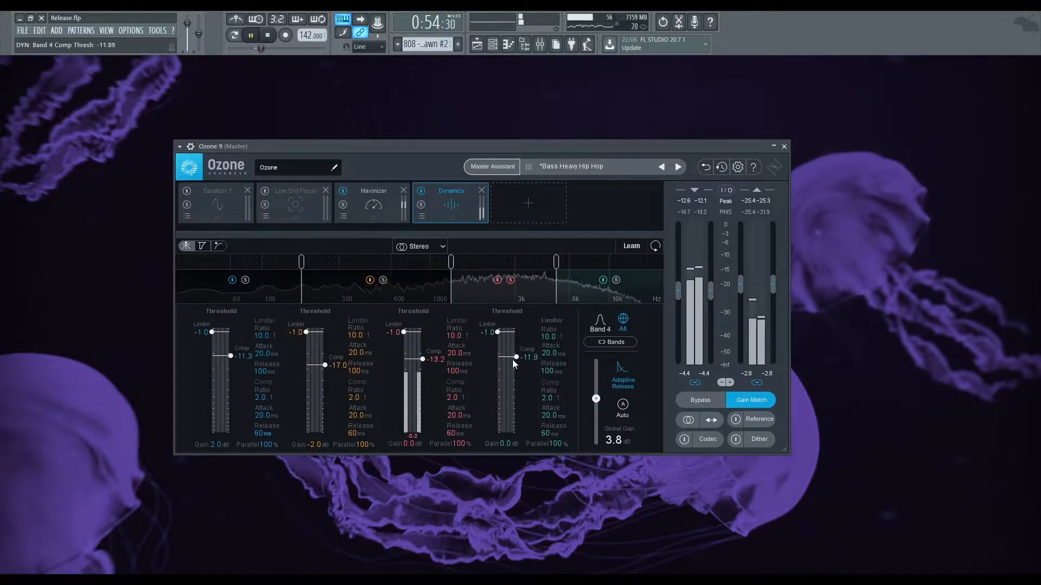
{"action": "left_click", "coordinate": [252, 36]}
{"action": "left_click", "coordinate": [256, 37]}
{"action": "left_click_drag", "start_coordinate": [516, 359], "coordinate": [513, 388]}
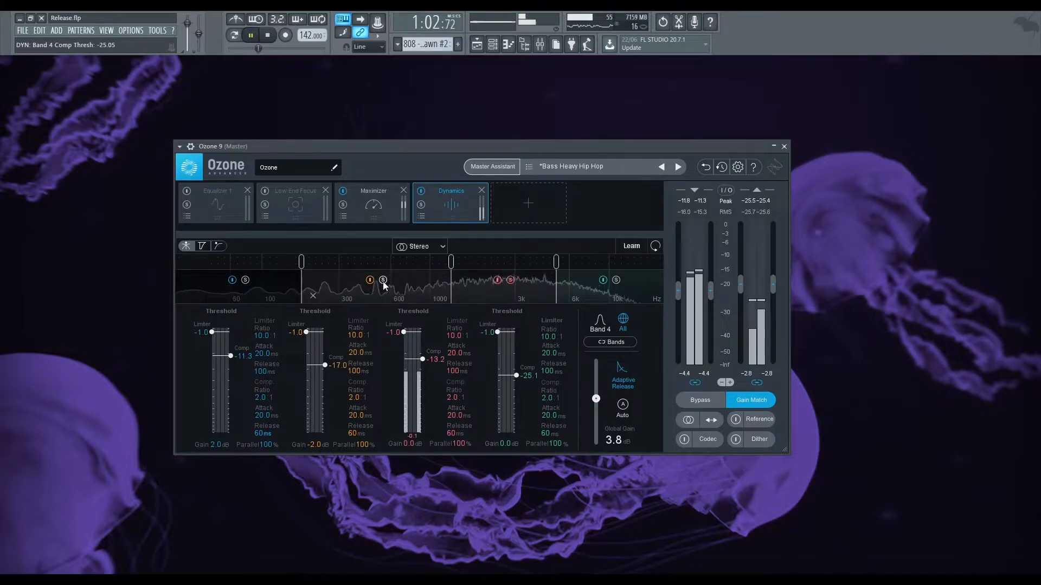
- Set band 4's limiter threshold to 0.0 dB and its compressor threshold to about -24.1 dB while playing the track
{"action": "left_click_drag", "start_coordinate": [498, 332], "coordinate": [500, 336]}
{"action": "mouse_move", "coordinate": [516, 375]}
{"action": "left_mouse_down"}
{"action": "mouse_move", "coordinate": [515, 446]}
{"action": "mouse_move", "coordinate": [516, 376]}
{"action": "left_mouse_up"}
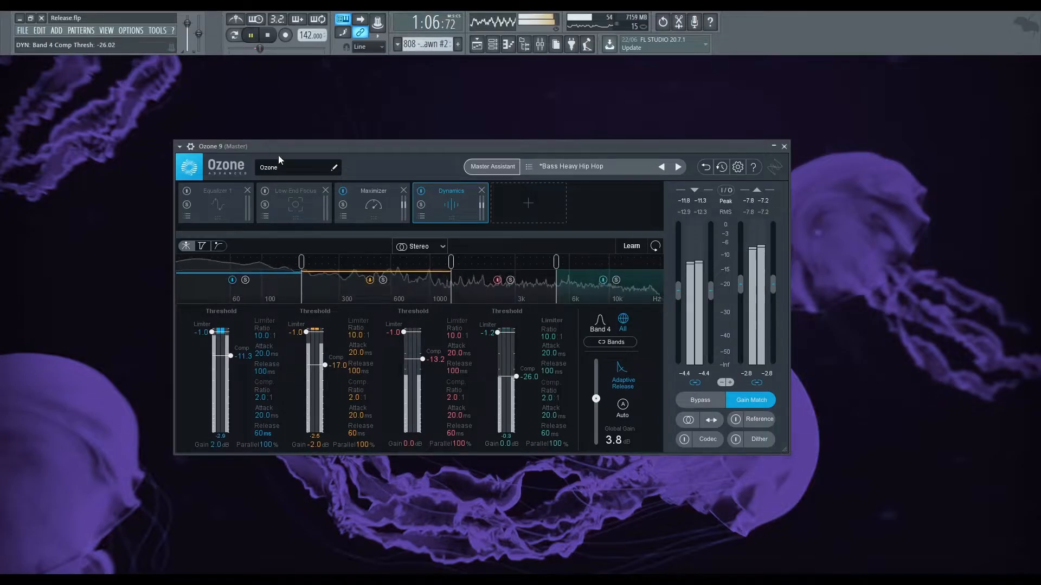
{"action": "key", "text": "space"}
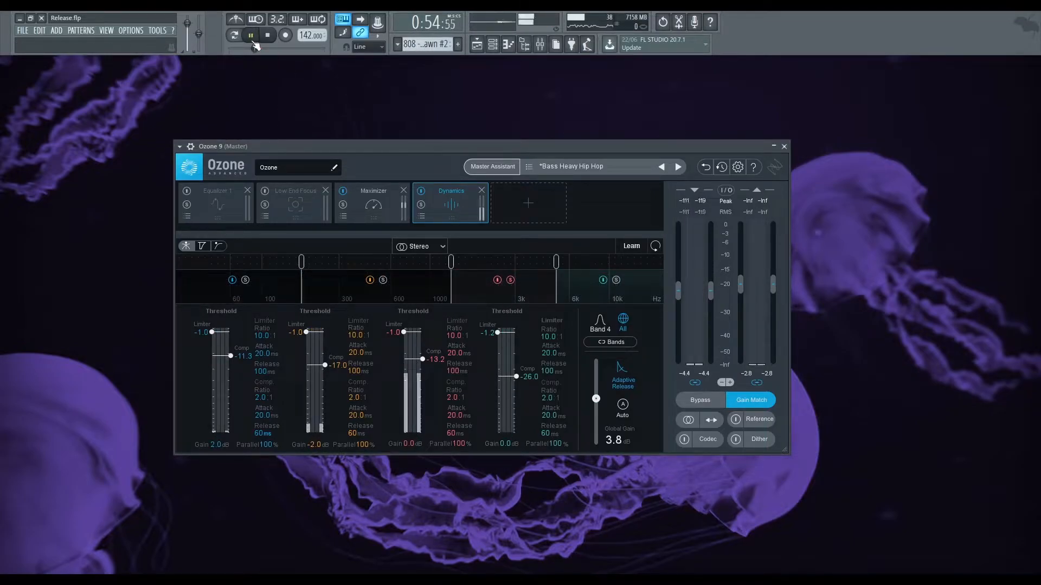
{"action": "mouse_move", "coordinate": [516, 376]}
{"action": "left_mouse_down"}
{"action": "mouse_move", "coordinate": [511, 427]}
{"action": "mouse_move", "coordinate": [502, 340]}
{"action": "mouse_move", "coordinate": [504, 373]}
{"action": "left_mouse_up"}
- Compare the full mix with bands 3 and 2 bypassed, and switch both bands back on
{"action": "left_click", "coordinate": [510, 281]}
{"action": "left_click", "coordinate": [498, 280]}
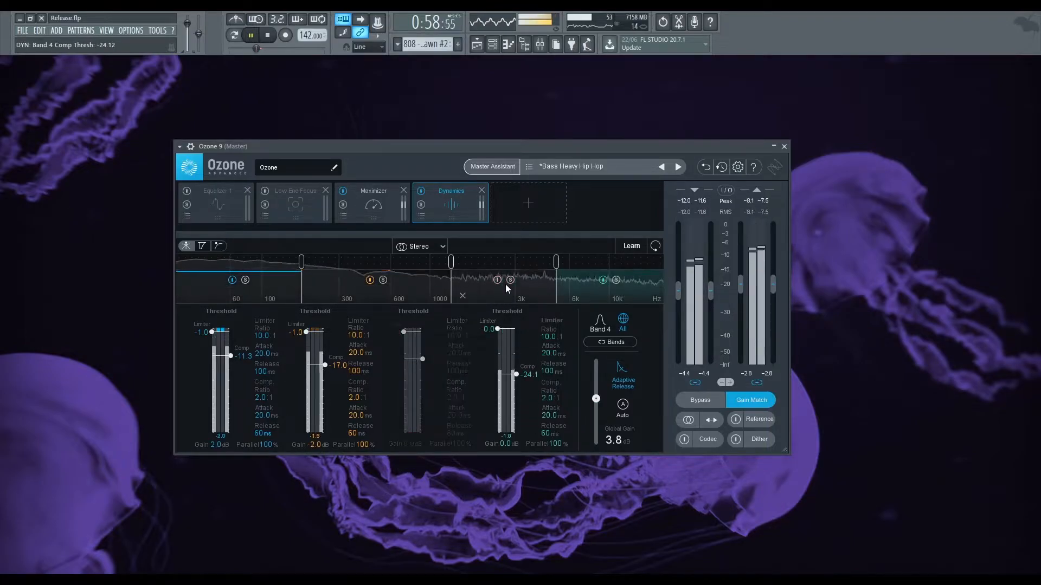
{"action": "left_click", "coordinate": [370, 280]}
{"action": "key", "text": "space"}
{"action": "left_click", "coordinate": [369, 280]}
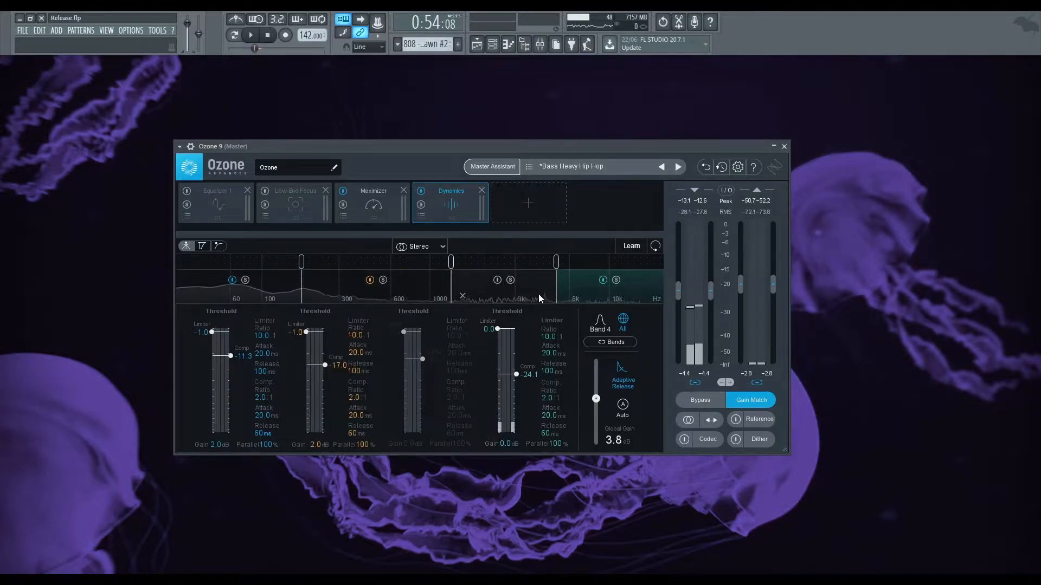
{"action": "left_click", "coordinate": [496, 281]}
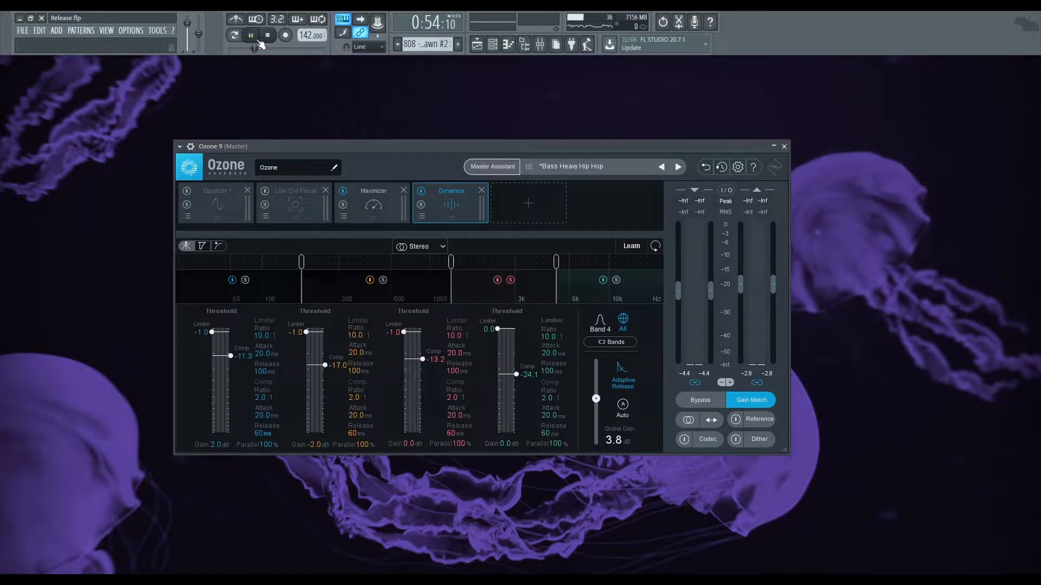
- Set band 4's compressor threshold to about -26.0 dB and raise the output gain to about -1.8 dB
{"action": "left_click_drag", "start_coordinate": [516, 374], "coordinate": [512, 413]}
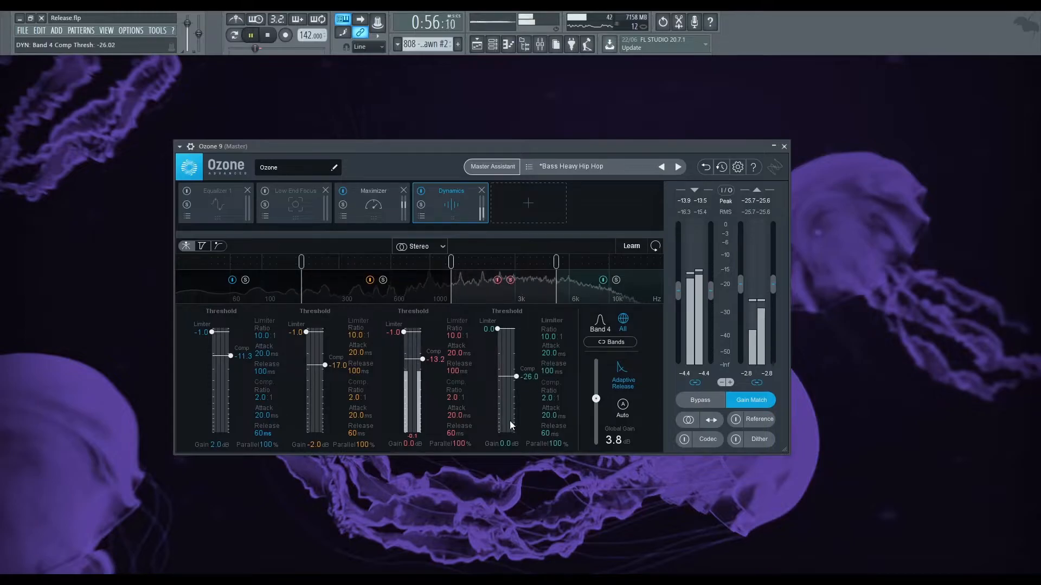
{"action": "left_click_drag", "start_coordinate": [769, 291], "coordinate": [772, 281]}
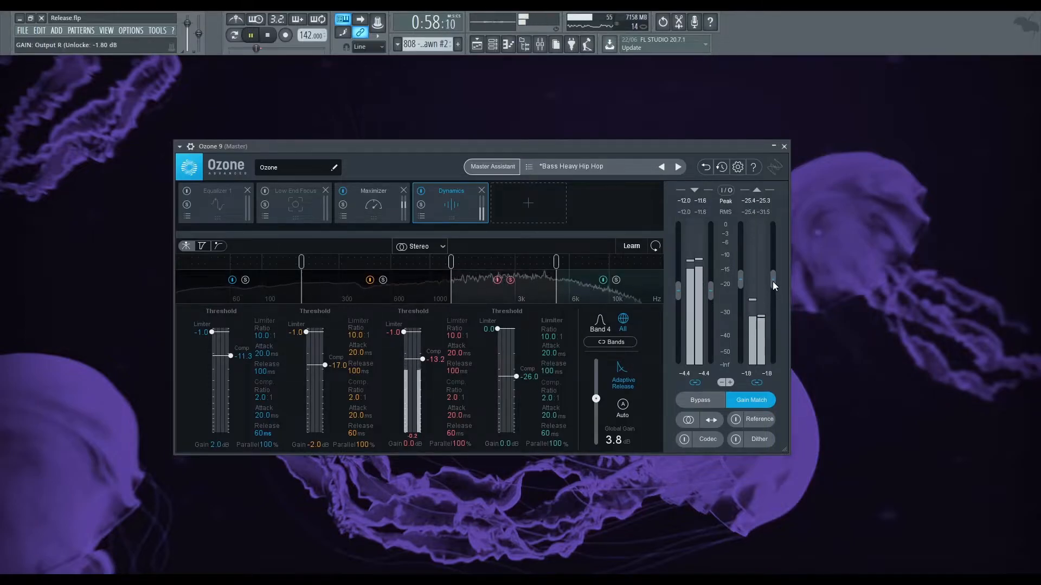
- Set band 4's limiter threshold to about -4.8 dB and its compressor threshold to about -51.3 dB during playback
{"action": "left_click_drag", "start_coordinate": [497, 329], "coordinate": [496, 337]}
{"action": "left_click_drag", "start_coordinate": [516, 376], "coordinate": [518, 402]}
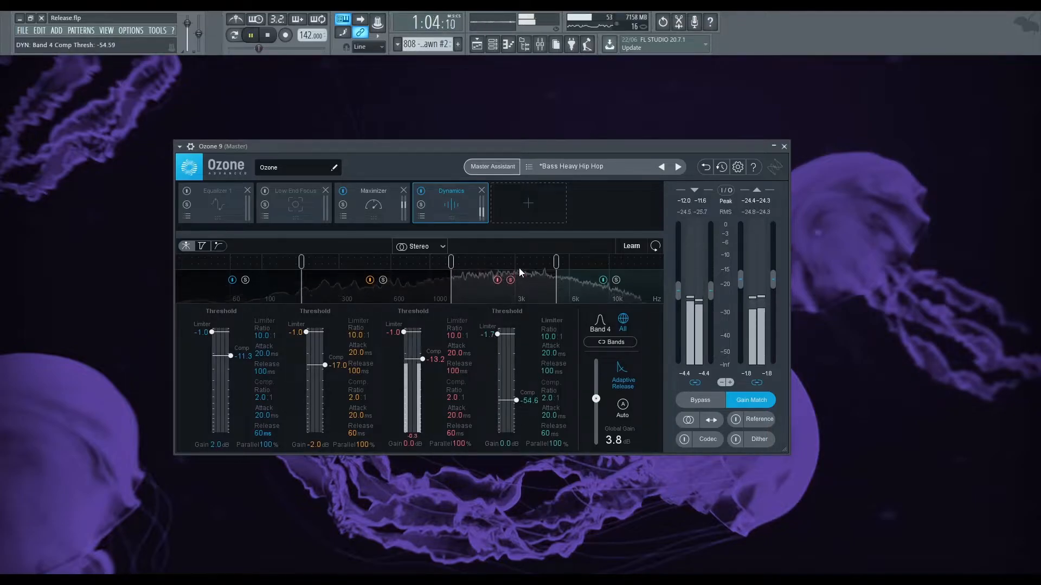
{"action": "mouse_move", "coordinate": [497, 333]}
{"action": "left_mouse_down"}
{"action": "mouse_move", "coordinate": [498, 433]}
{"action": "mouse_move", "coordinate": [496, 345]}
{"action": "left_mouse_up"}
{"action": "left_click_drag", "start_coordinate": [516, 429], "coordinate": [516, 398]}
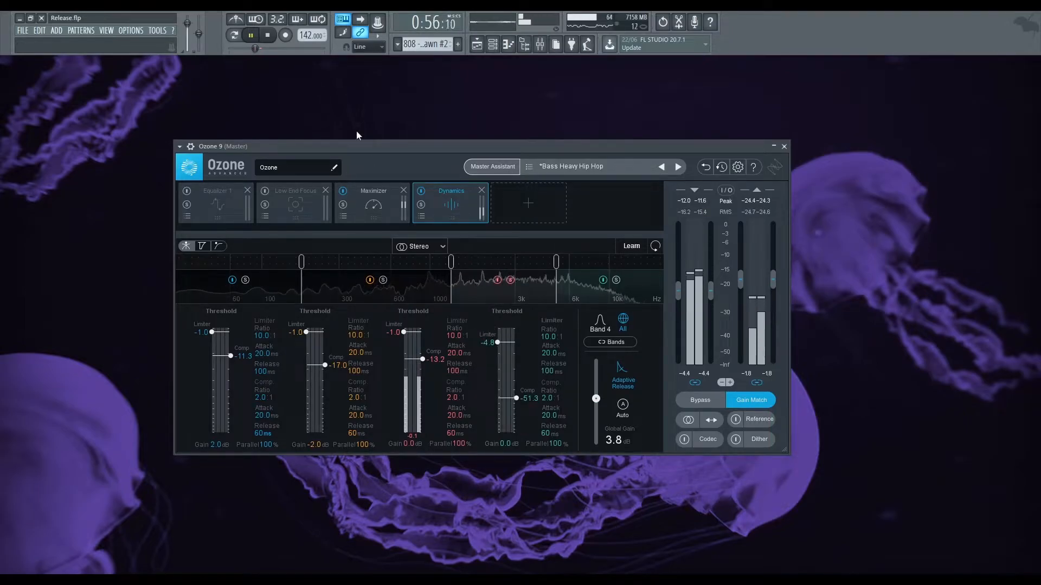
{"action": "key", "text": "space"}
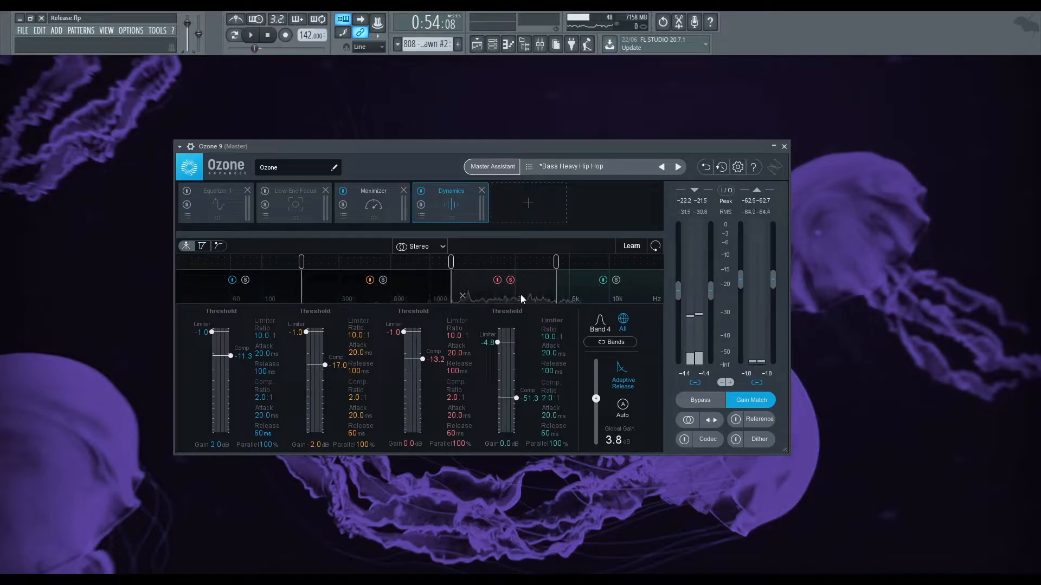
- Set band 3's compressor threshold to about -29.1 dB while listening to the band soloed
{"action": "left_click", "coordinate": [523, 299]}
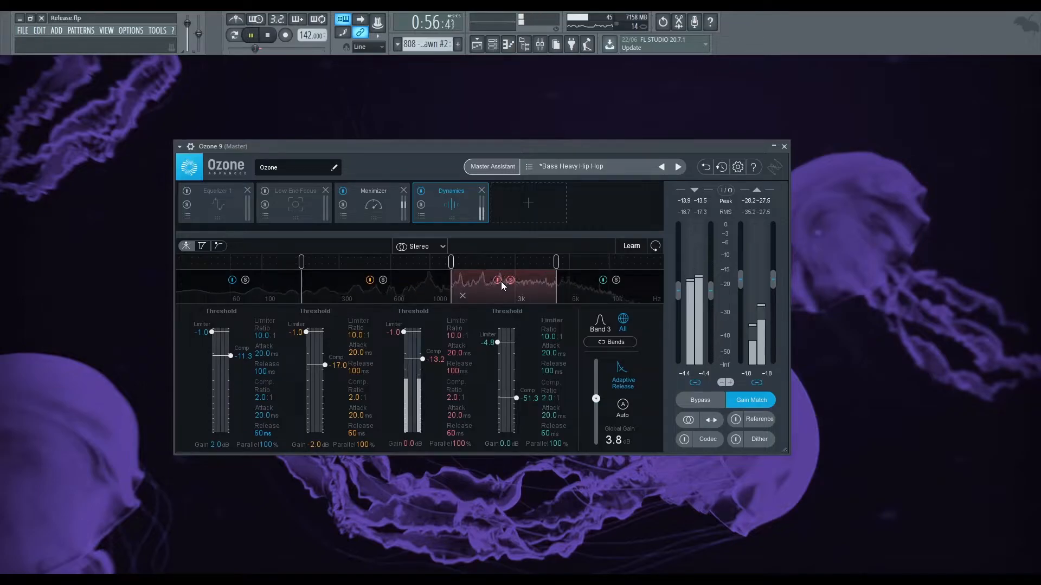
{"action": "left_click", "coordinate": [270, 35]}
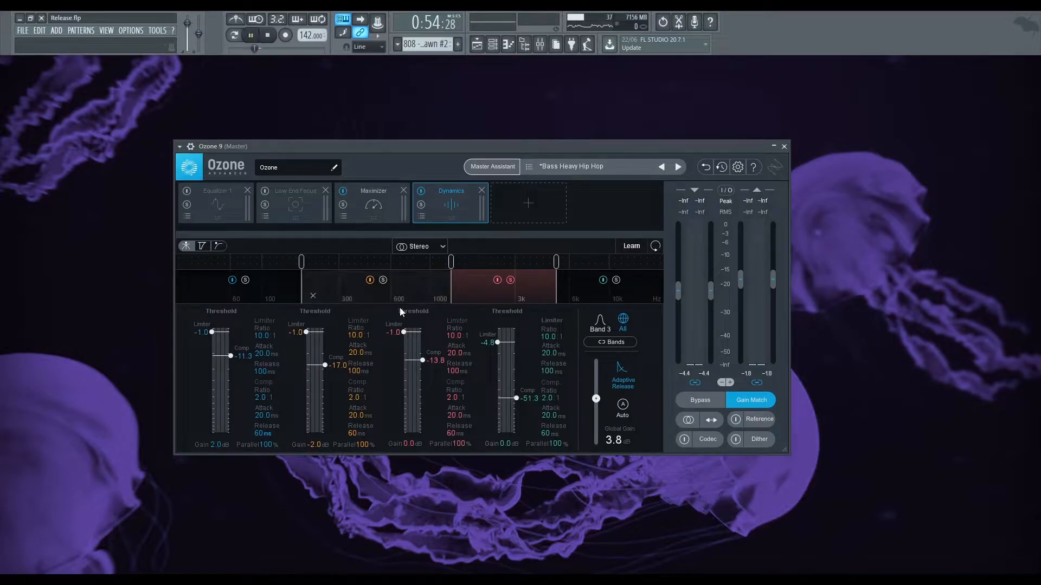
{"action": "left_click_drag", "start_coordinate": [422, 360], "coordinate": [420, 381]}
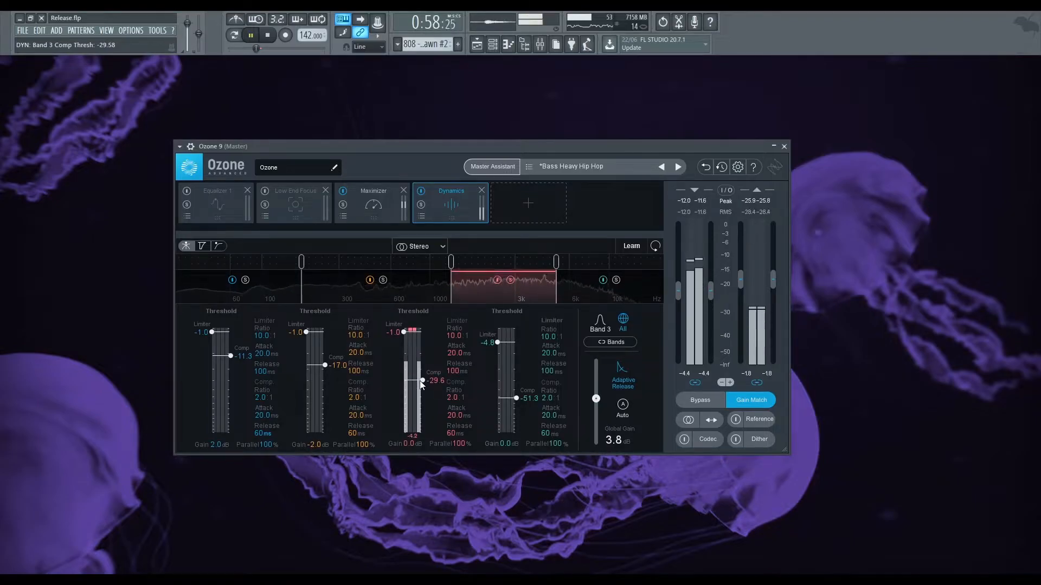
{"action": "key", "text": "space"}
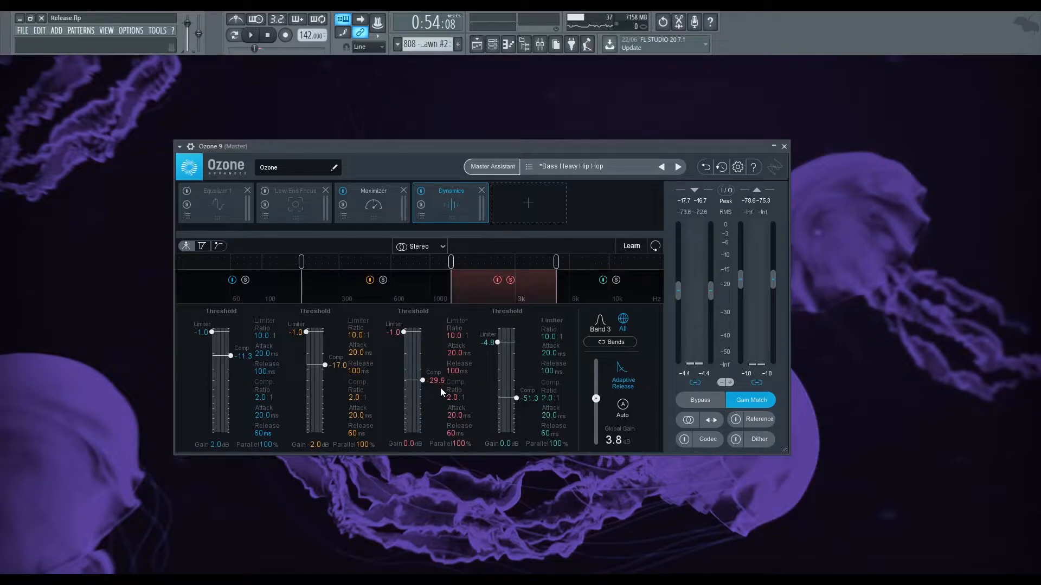
{"action": "left_click", "coordinate": [252, 34]}
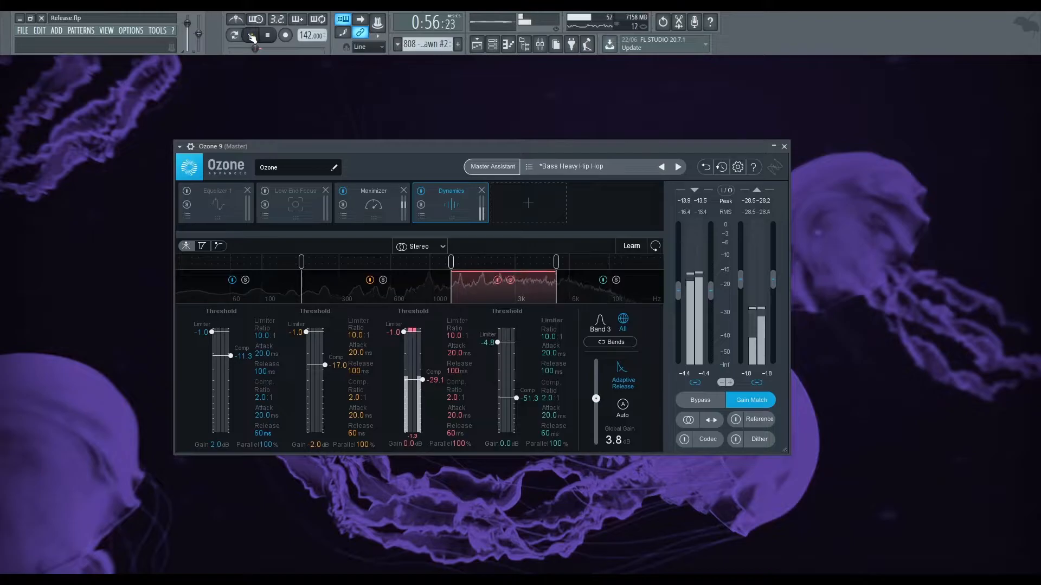
{"action": "key", "text": "space"}
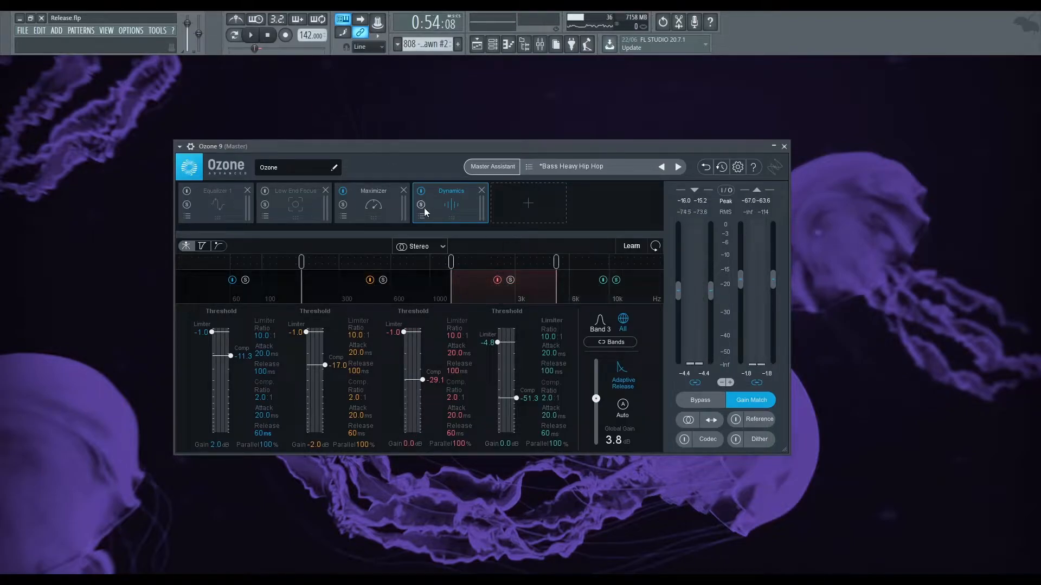
- Set band 4's compressor threshold to about -11.6 dB and its limiter threshold to about -1.2 dB, and play the full mix
{"action": "left_click_drag", "start_coordinate": [517, 398], "coordinate": [514, 356]}
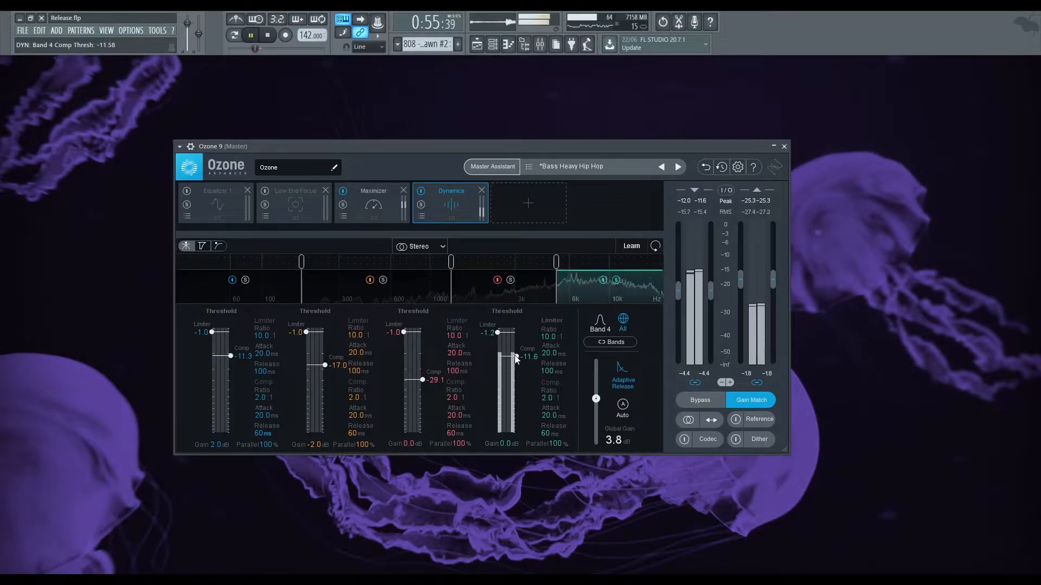
{"action": "key", "text": "space"}
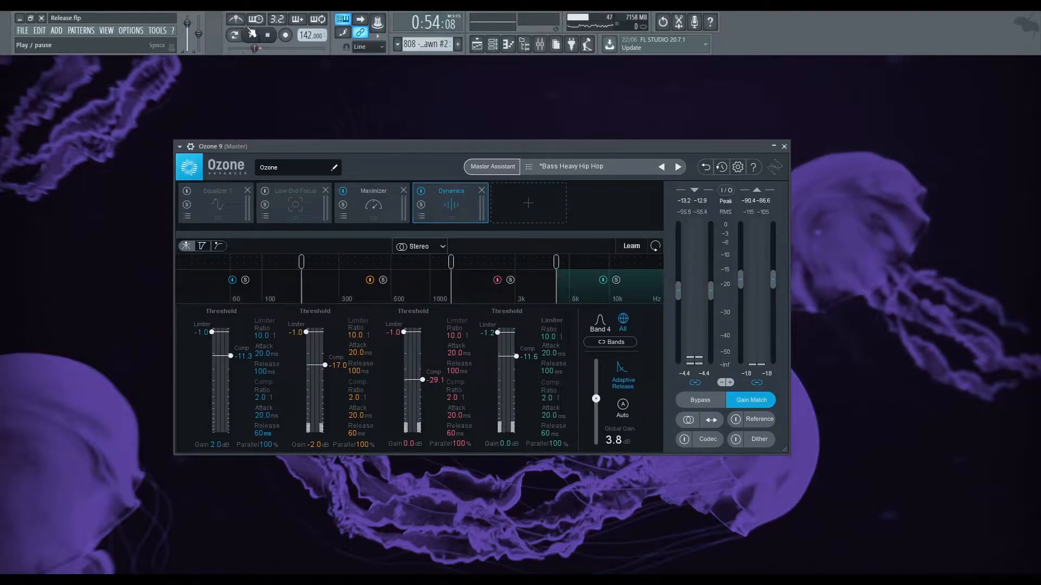
{"action": "left_click", "coordinate": [251, 37]}
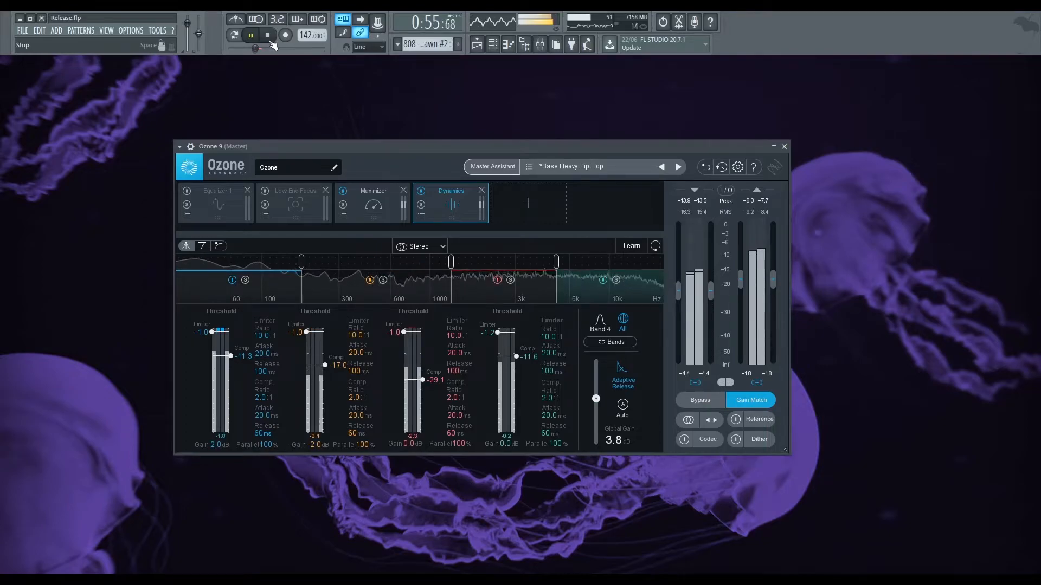
{"action": "left_click", "coordinate": [268, 35]}
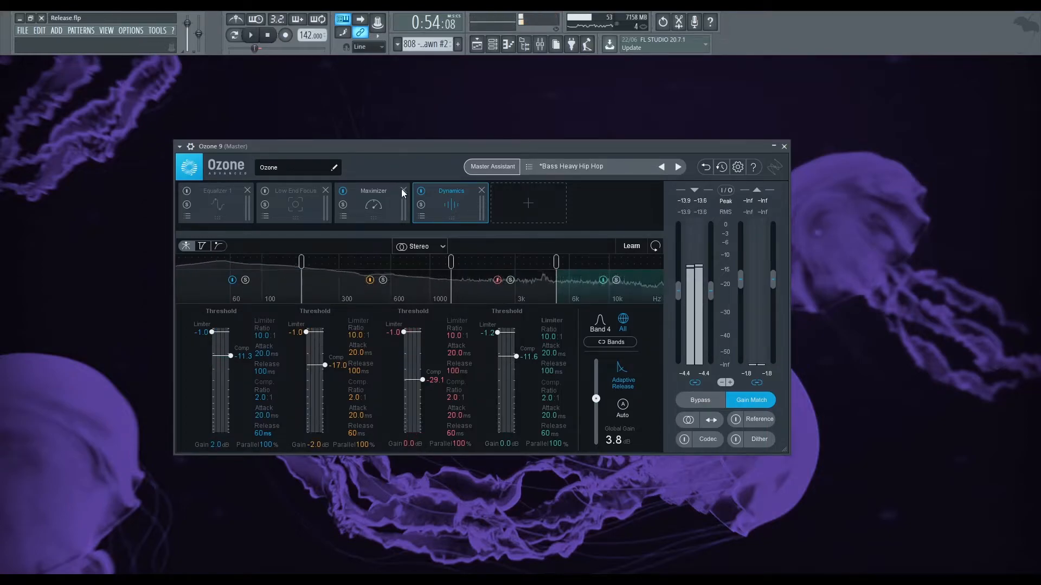
- Compare the track with the Dynamics module bypassed and with it switched back on
{"action": "left_click", "coordinate": [421, 191]}
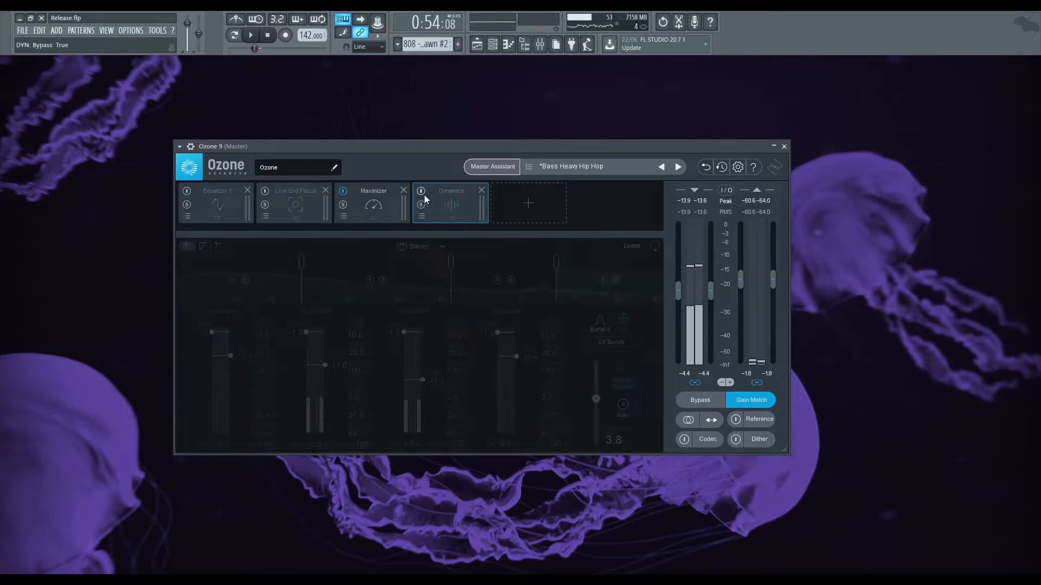
{"action": "left_click", "coordinate": [258, 38]}
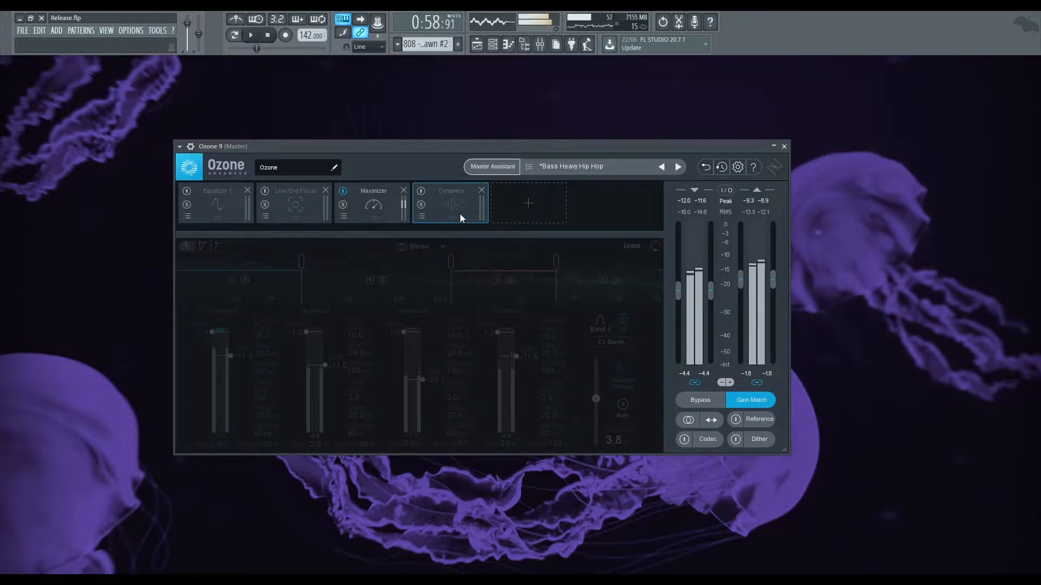
{"action": "left_click", "coordinate": [421, 191]}
{"action": "left_click", "coordinate": [251, 35]}
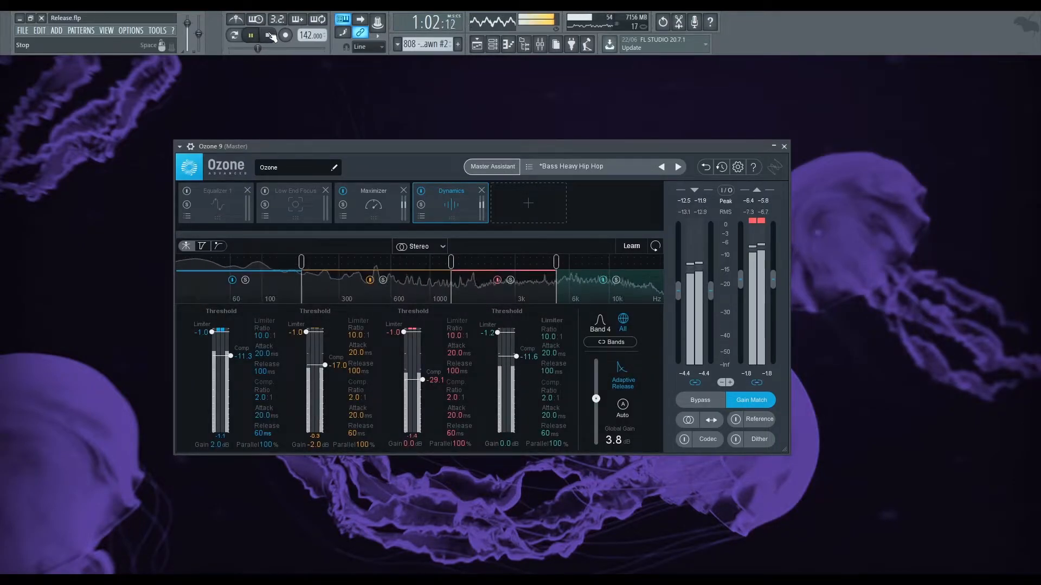
{"action": "left_click", "coordinate": [268, 35]}
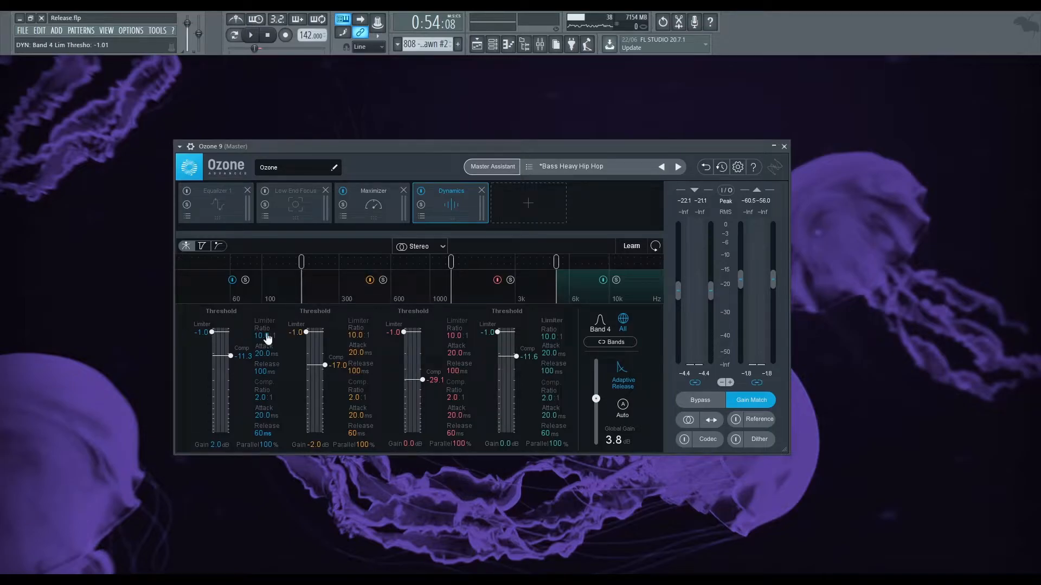
- Set band 1's limiter threshold to about -0.2 dB and lower the output gain to about -2.3 dB
{"action": "left_click_drag", "start_coordinate": [213, 334], "coordinate": [212, 331]}
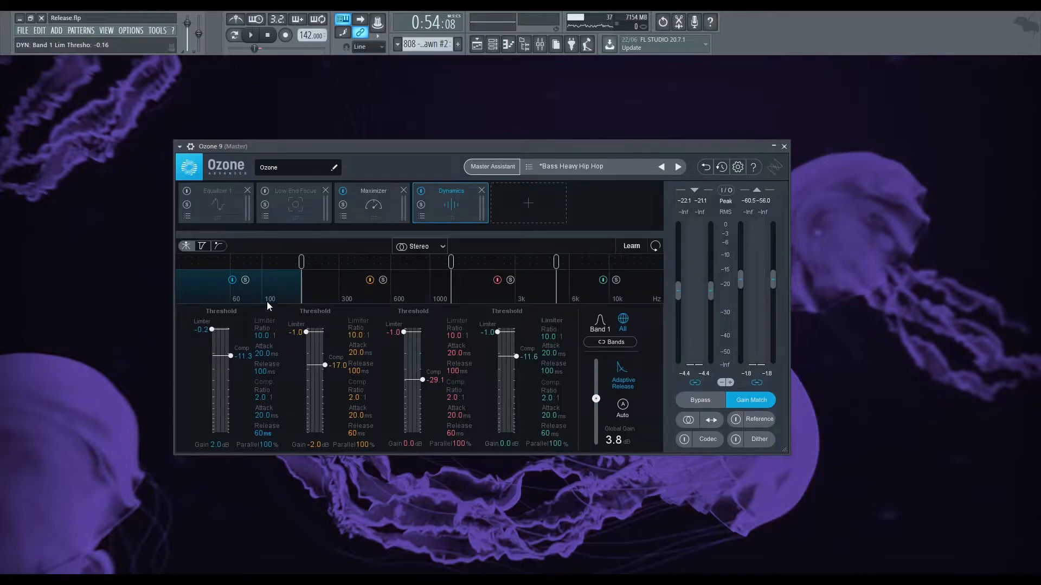
{"action": "left_click", "coordinate": [267, 35]}
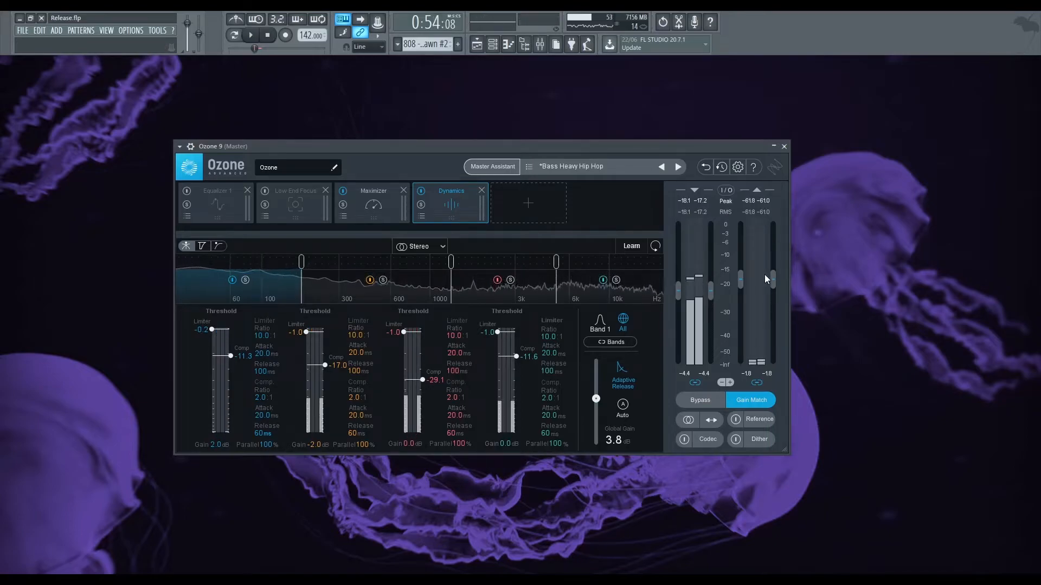
{"action": "left_click_drag", "start_coordinate": [773, 280], "coordinate": [775, 283]}
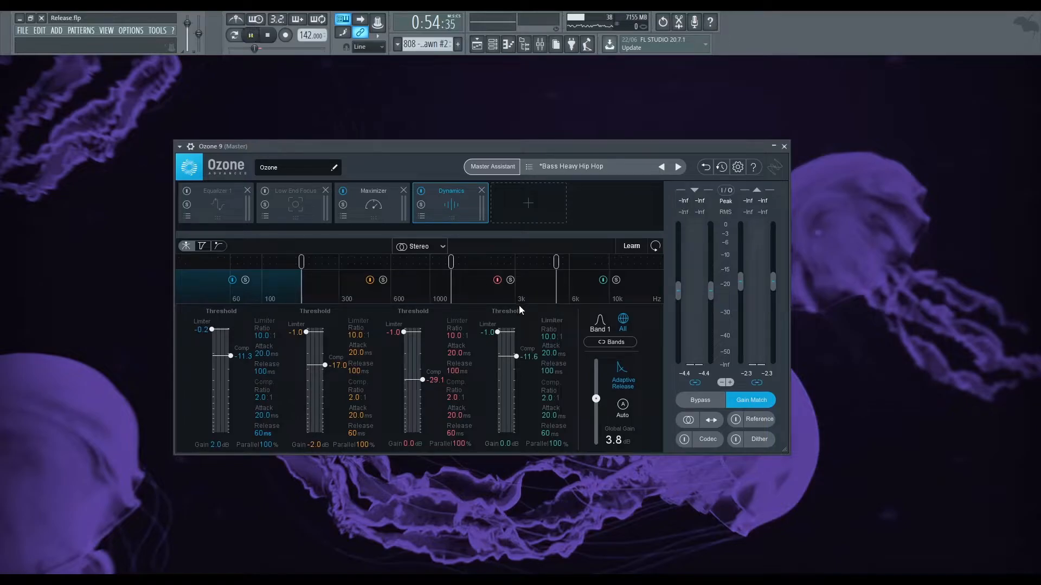
- Set the Dynamics global gain to 5.4 dB, the input gain to about -3.9 dB and the output gain to about -3.8 dB
{"action": "left_click_drag", "start_coordinate": [600, 401], "coordinate": [598, 392]}
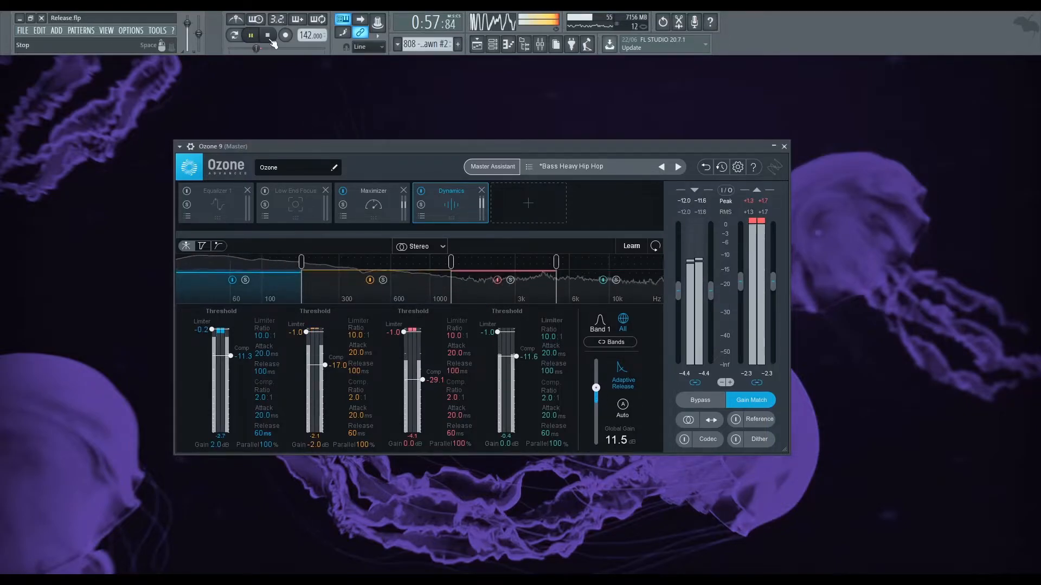
{"action": "left_click", "coordinate": [268, 35]}
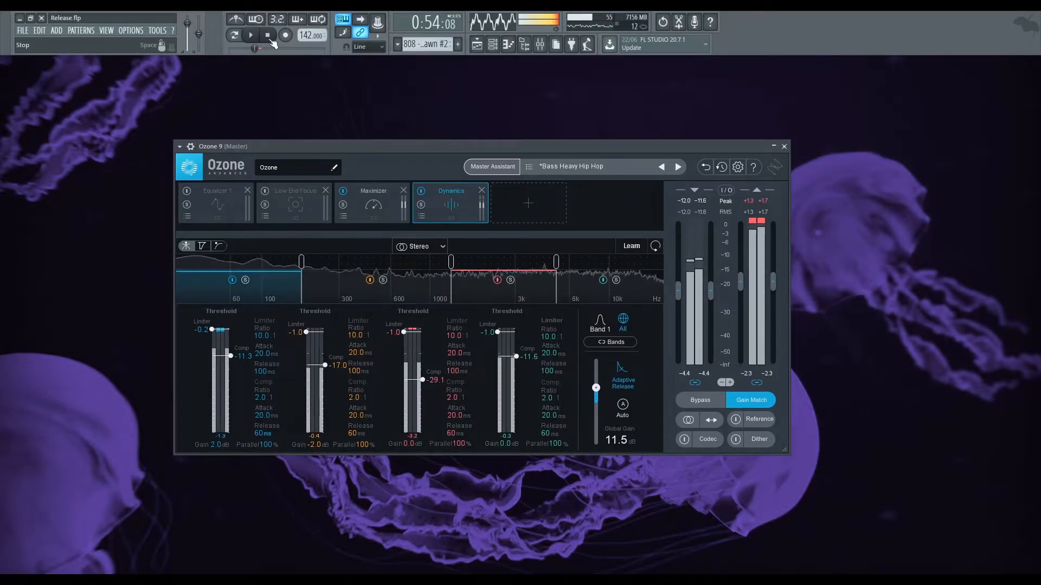
{"action": "left_click_drag", "start_coordinate": [596, 387], "coordinate": [595, 399]}
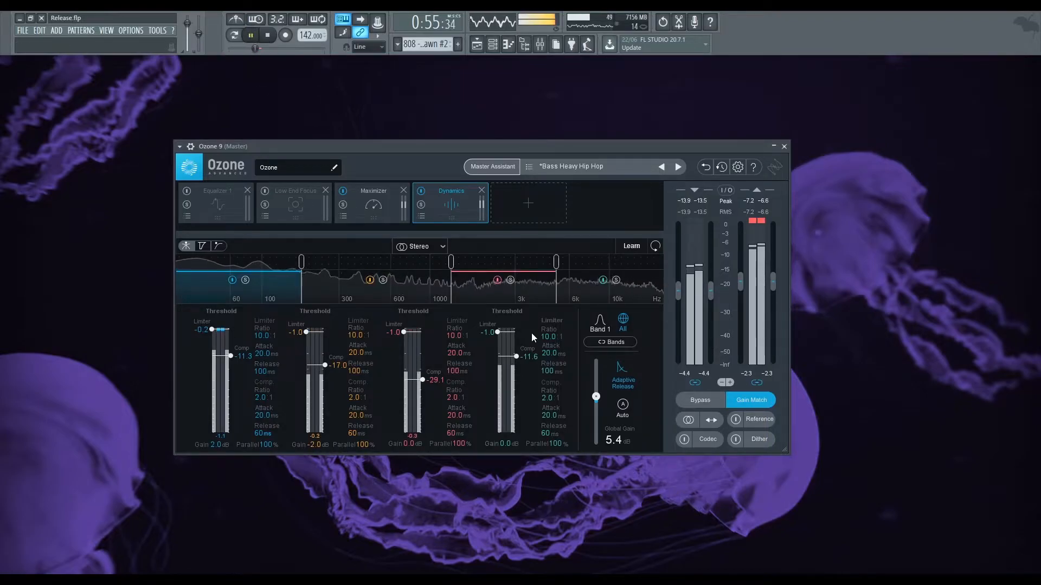
{"action": "left_click_drag", "start_coordinate": [771, 281], "coordinate": [748, 291]}
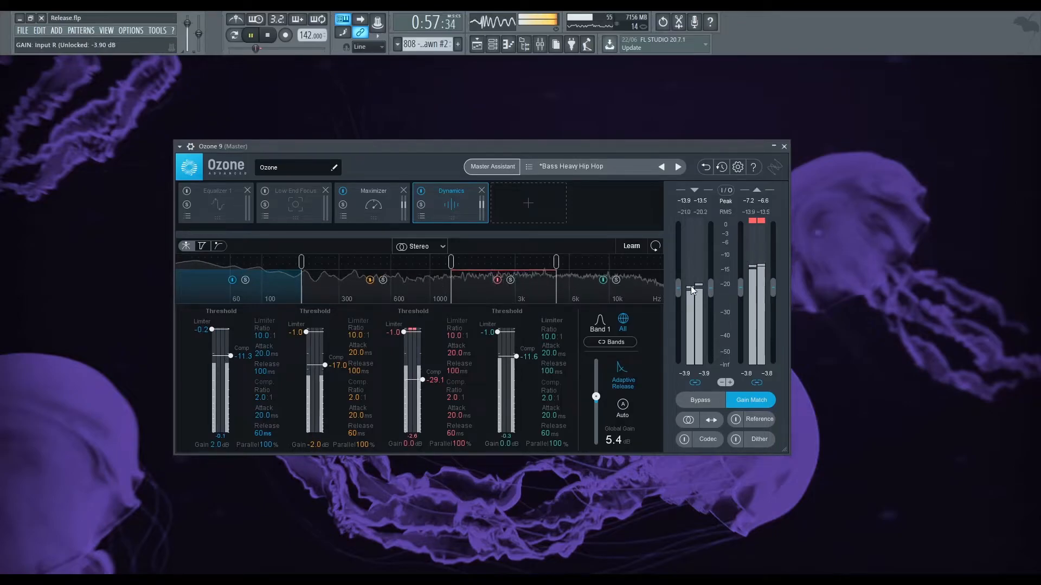
{"action": "left_click", "coordinate": [271, 35]}
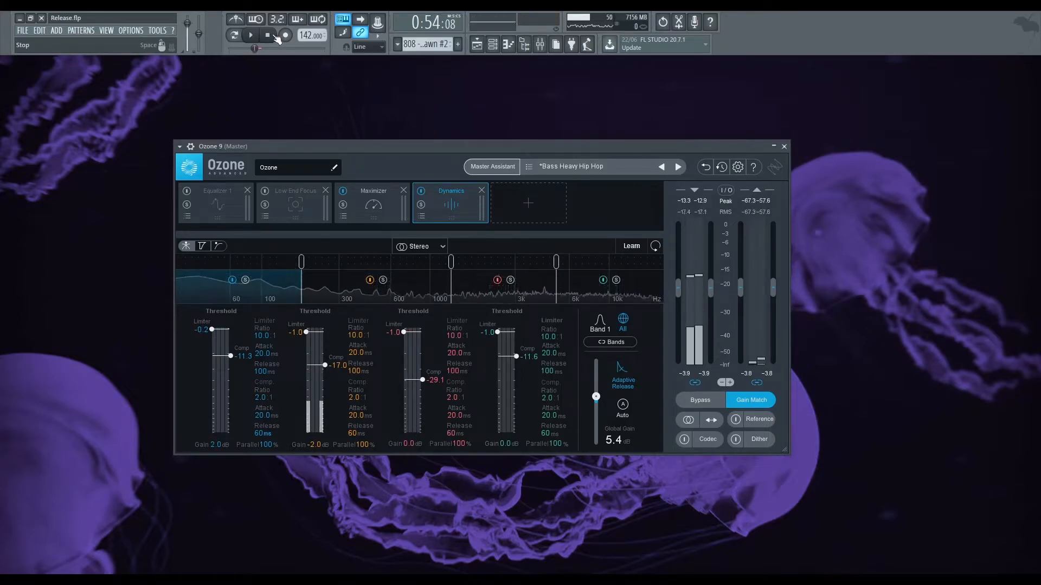
- Solo the reFX Nexus #2 track in the mixer during playback and disable Ozone 9 on the Master track
{"action": "left_click", "coordinate": [541, 45]}
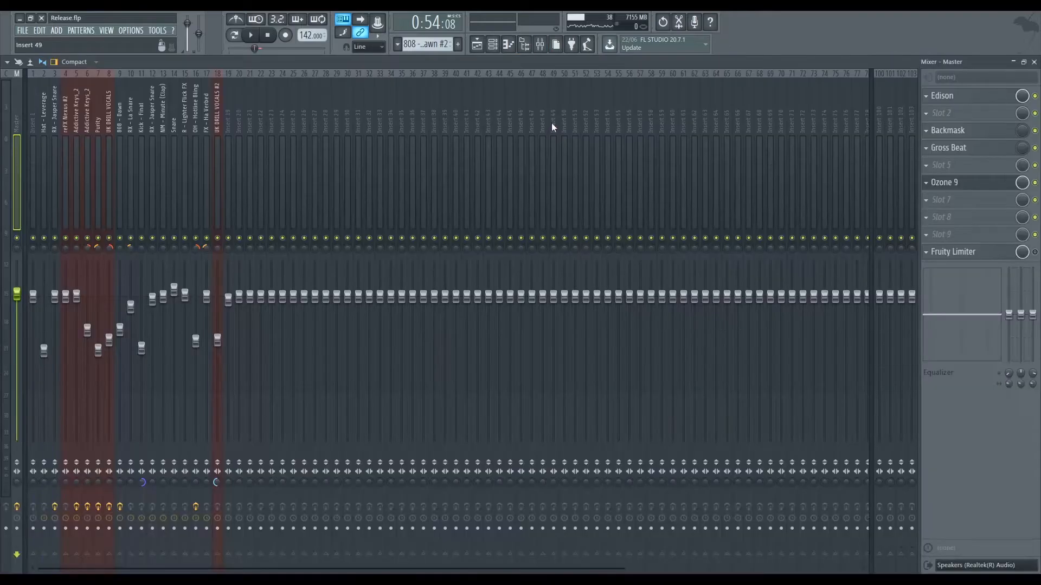
{"action": "right_click", "coordinate": [66, 238]}
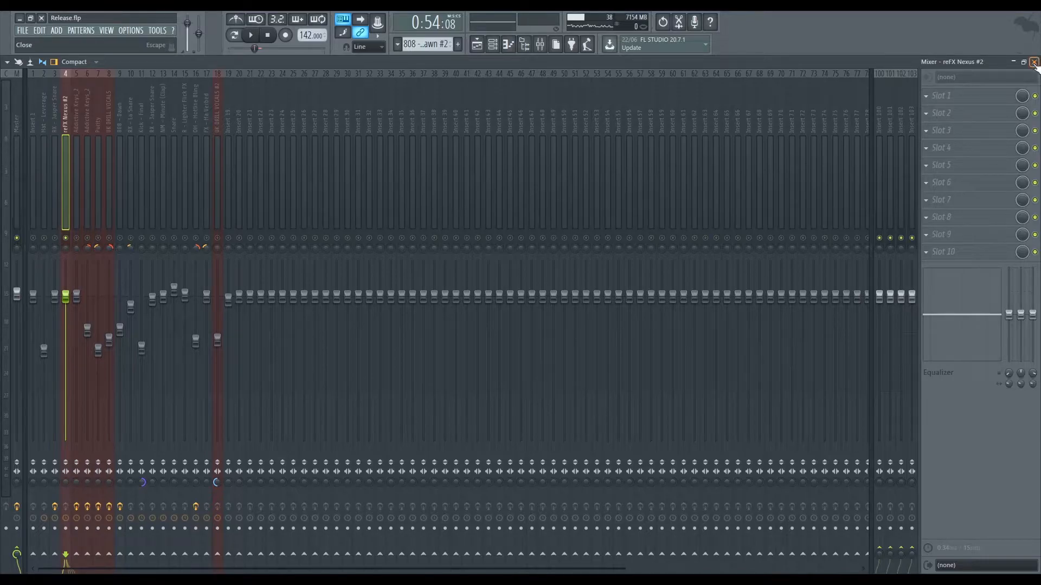
{"action": "left_click", "coordinate": [251, 35]}
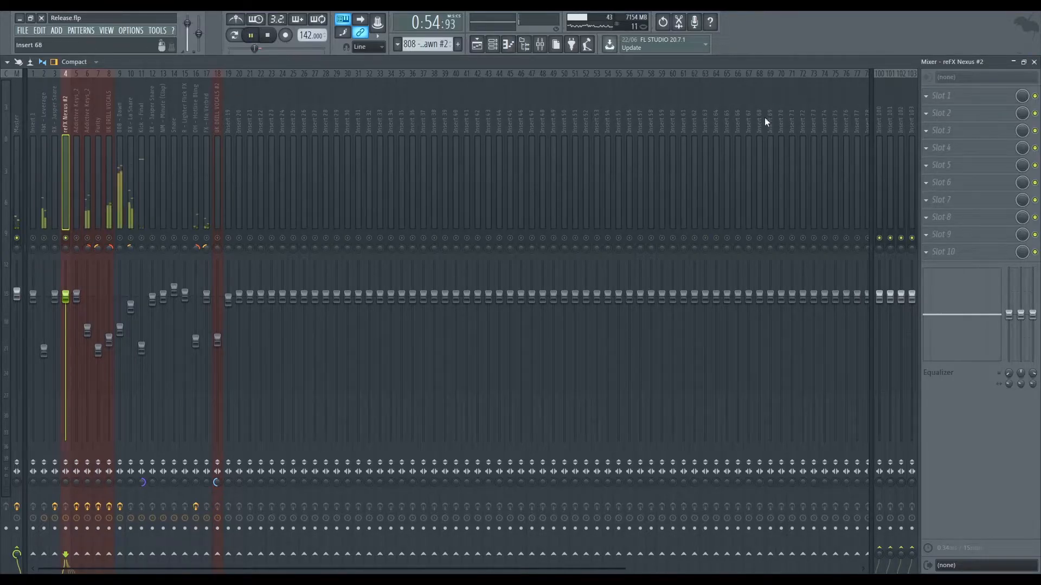
{"action": "left_click", "coordinate": [17, 157]}
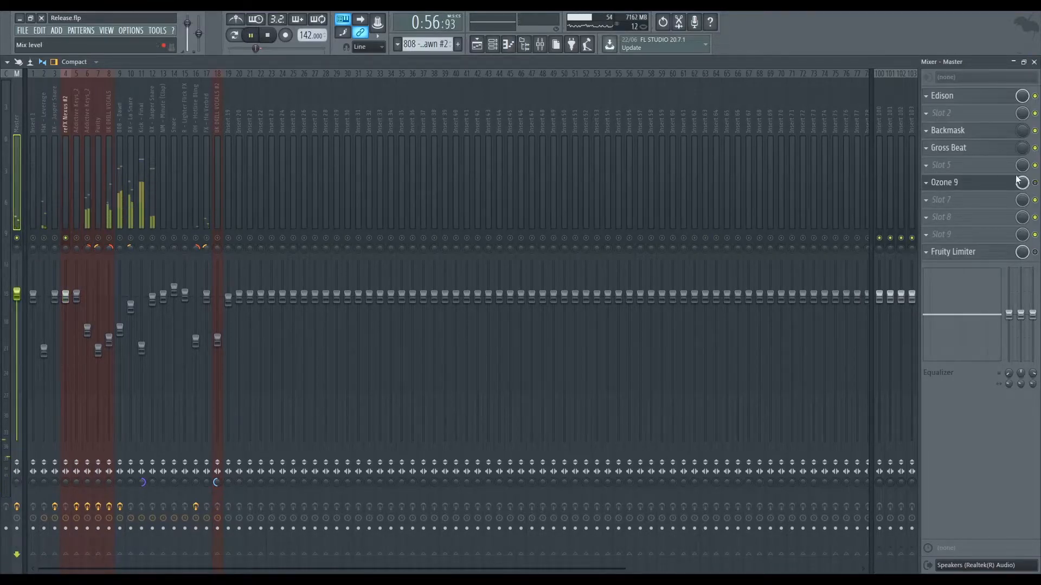
- Solo the Addictive Keys_2 mixer track, select it and play it
{"action": "key", "text": "space"}
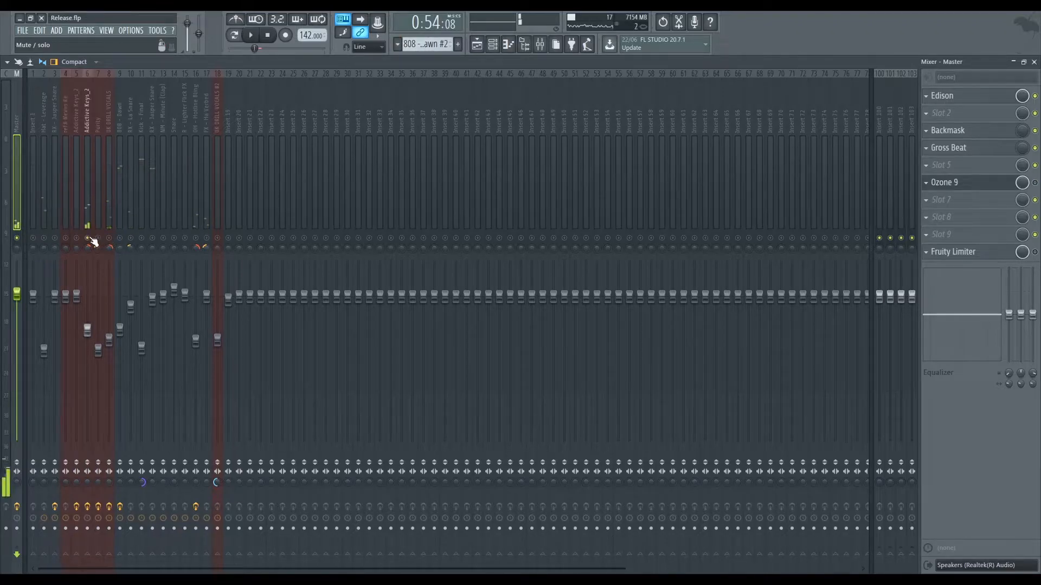
{"action": "left_click", "coordinate": [96, 342]}
{"action": "key", "text": "space"}
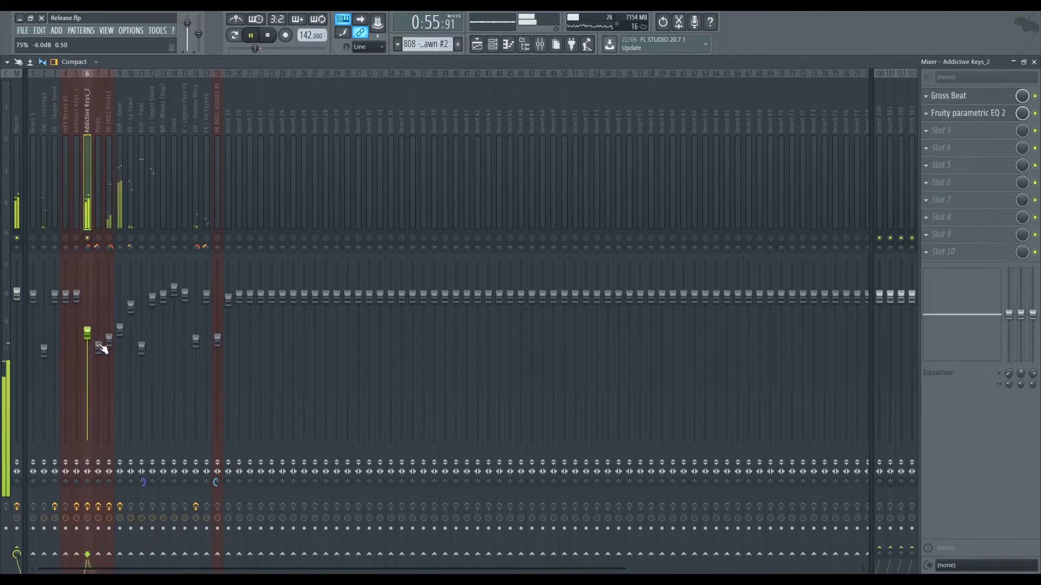
{"action": "left_click", "coordinate": [89, 201]}
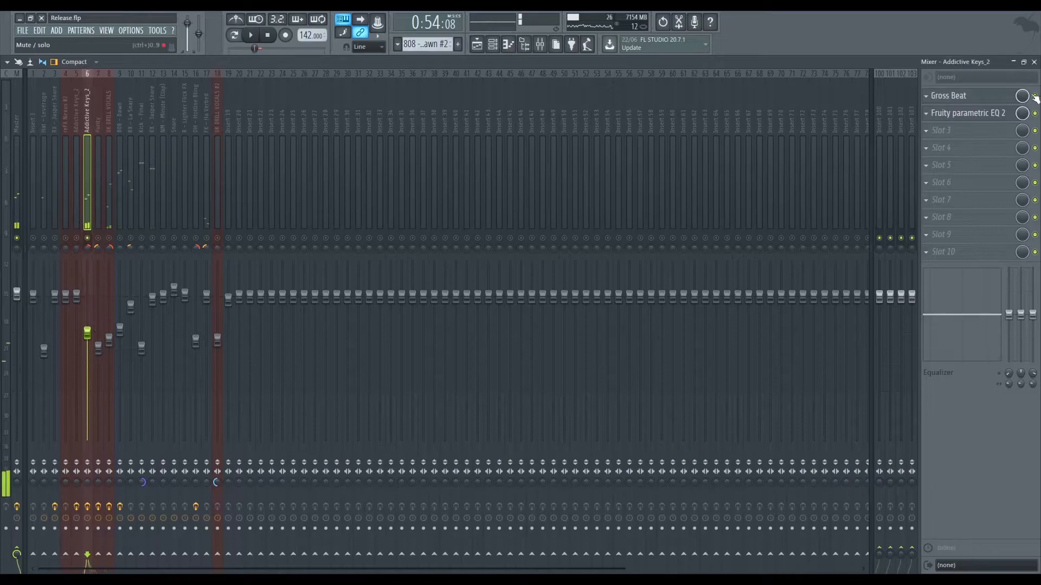
- Open up the Addictive Keys_2 Fruity parametric EQ 2 by moving its low-pass to the highest and its high-pass to the lowest frequency
{"action": "left_click", "coordinate": [980, 116]}
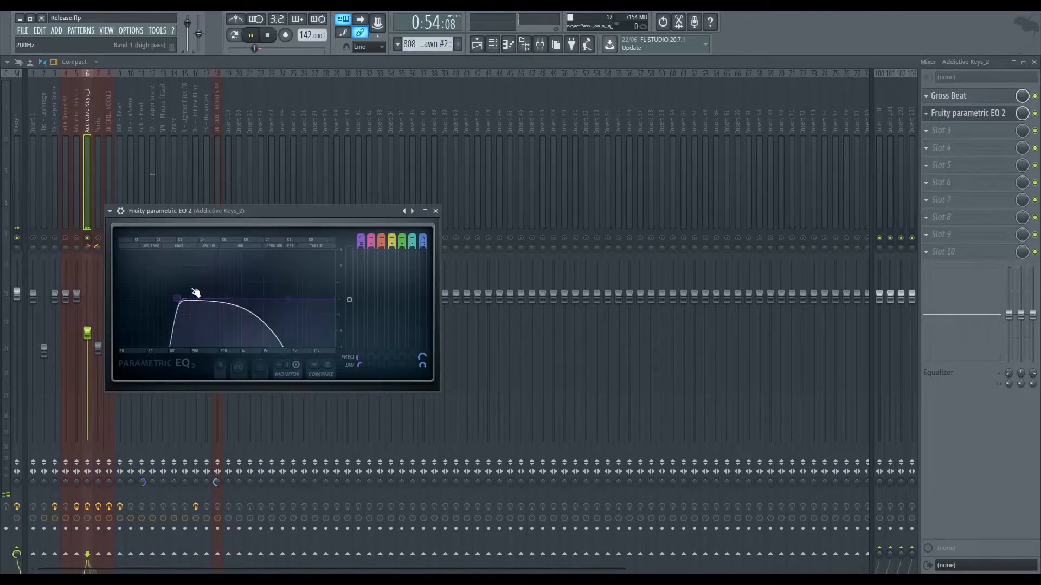
{"action": "left_click_drag", "start_coordinate": [291, 298], "coordinate": [336, 299]}
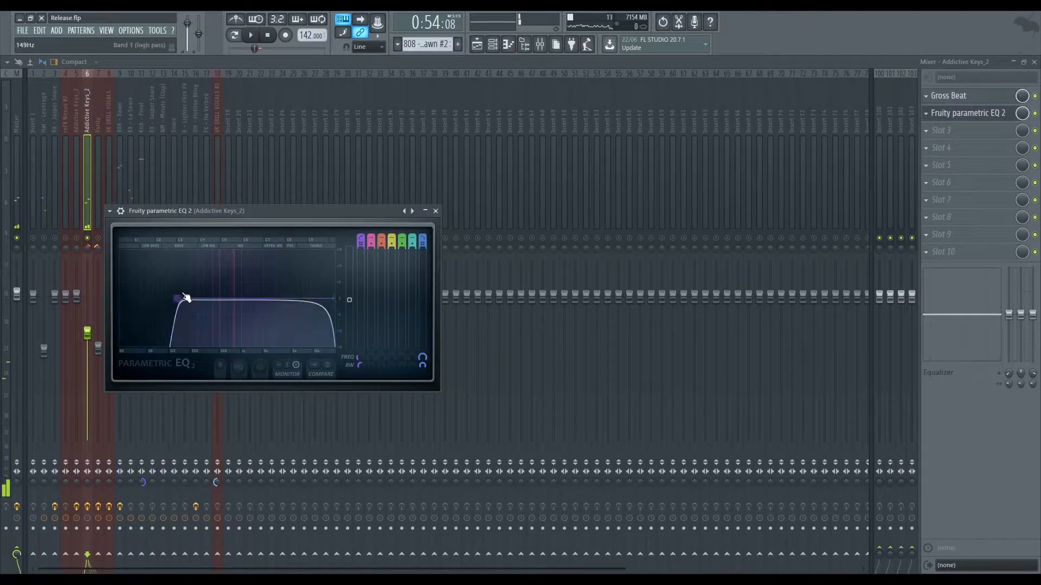
{"action": "left_click_drag", "start_coordinate": [182, 297], "coordinate": [119, 299]}
{"action": "key", "text": "space"}
{"action": "left_click", "coordinate": [435, 211]}
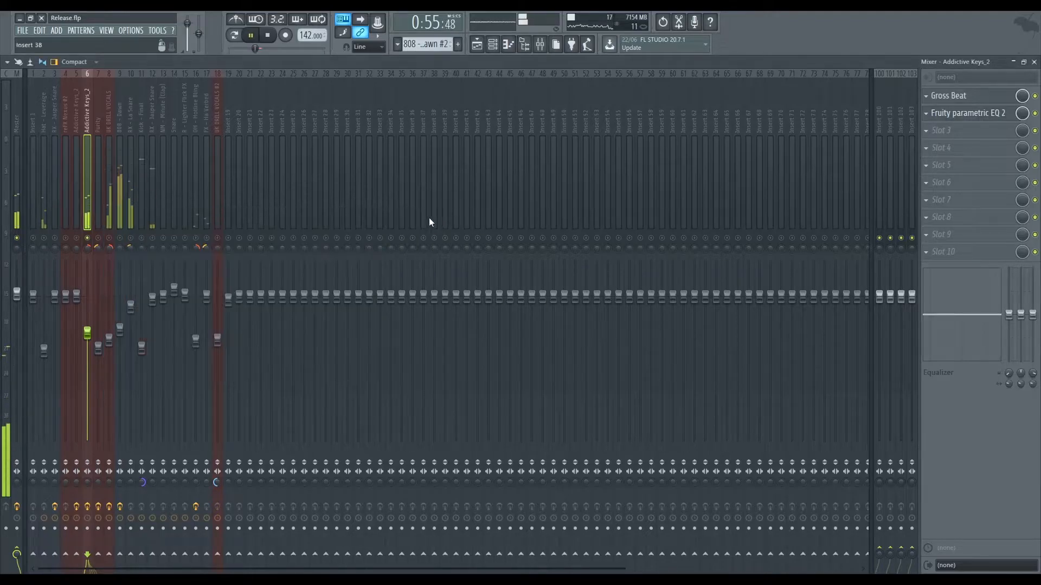
- Unmute the UK DRILL VOCALS mixer track, set its volume to about -7.3 dB and stop playback
{"action": "left_click", "coordinate": [108, 341]}
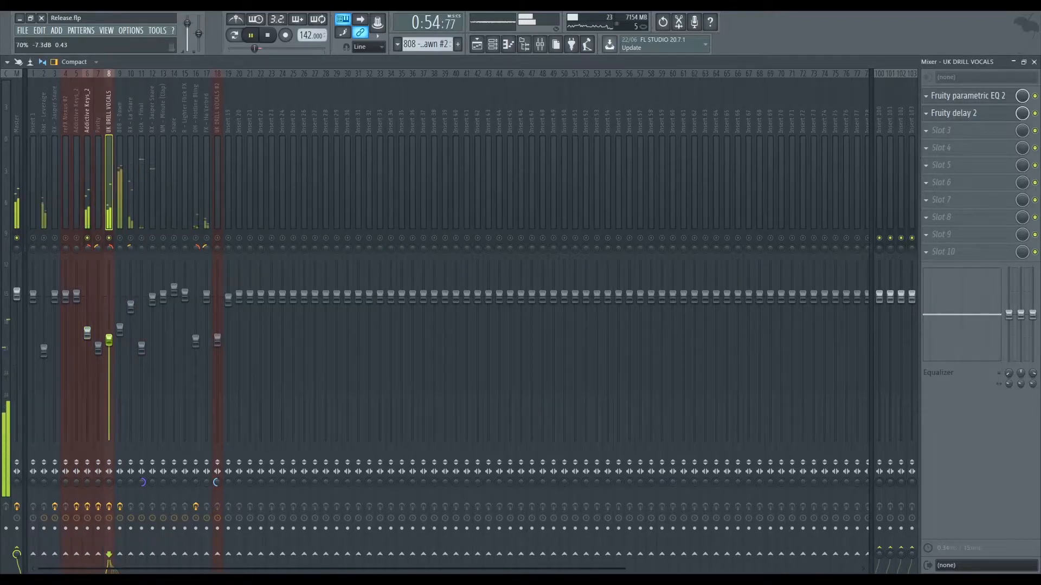
{"action": "key", "text": "space"}
{"action": "left_click", "coordinate": [1034, 62]}
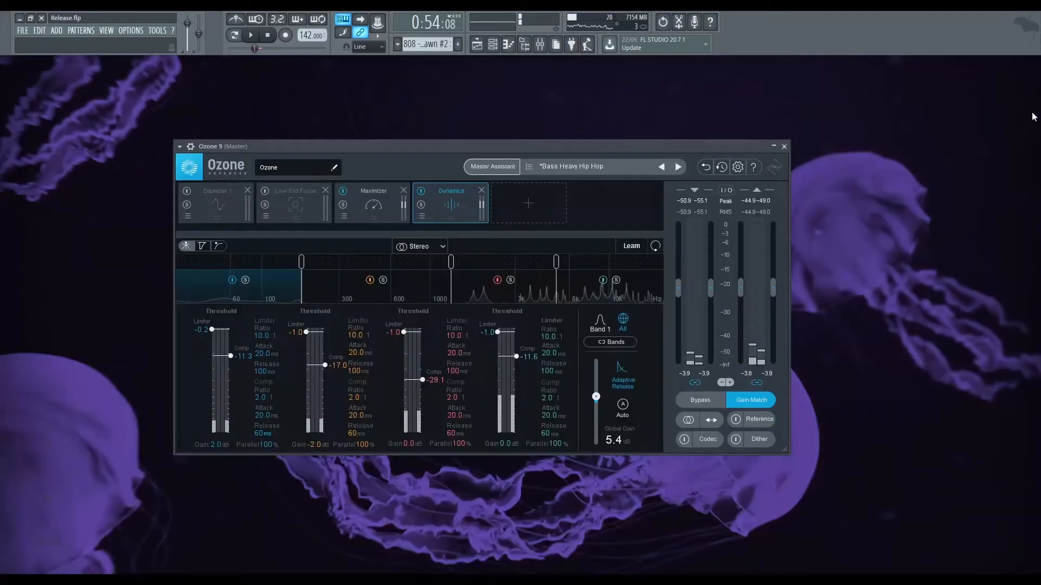
- Select the UK DRILL VOCALS pattern with the piano roll open and play it in pattern mode
{"action": "left_click", "coordinate": [543, 47]}
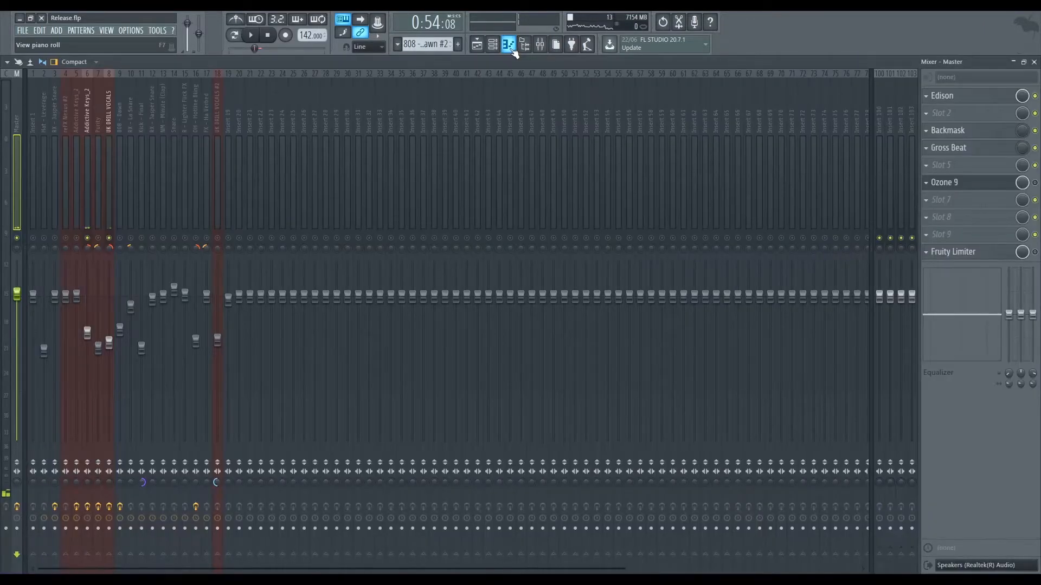
{"action": "left_click", "coordinate": [511, 47]}
{"action": "left_click", "coordinate": [471, 42]}
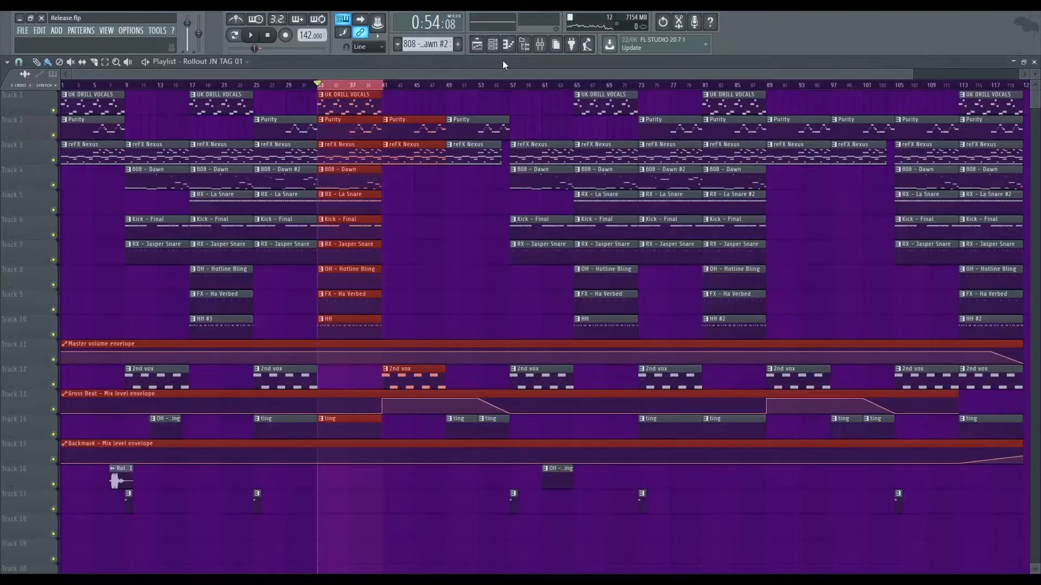
{"action": "left_click", "coordinate": [1034, 62]}
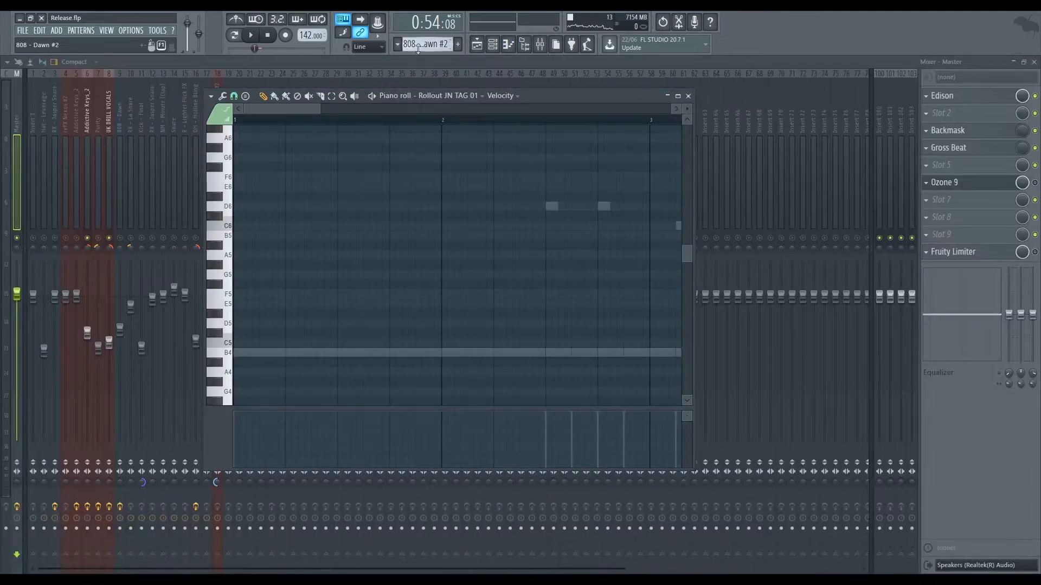
{"action": "left_click", "coordinate": [1034, 62]}
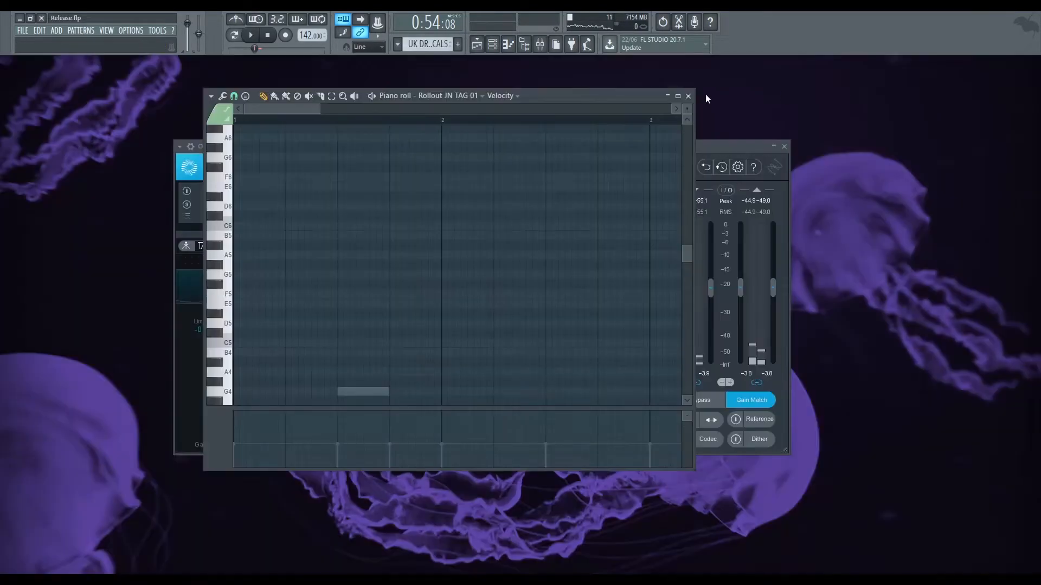
{"action": "left_click", "coordinate": [251, 36]}
{"action": "left_click", "coordinate": [235, 36]}
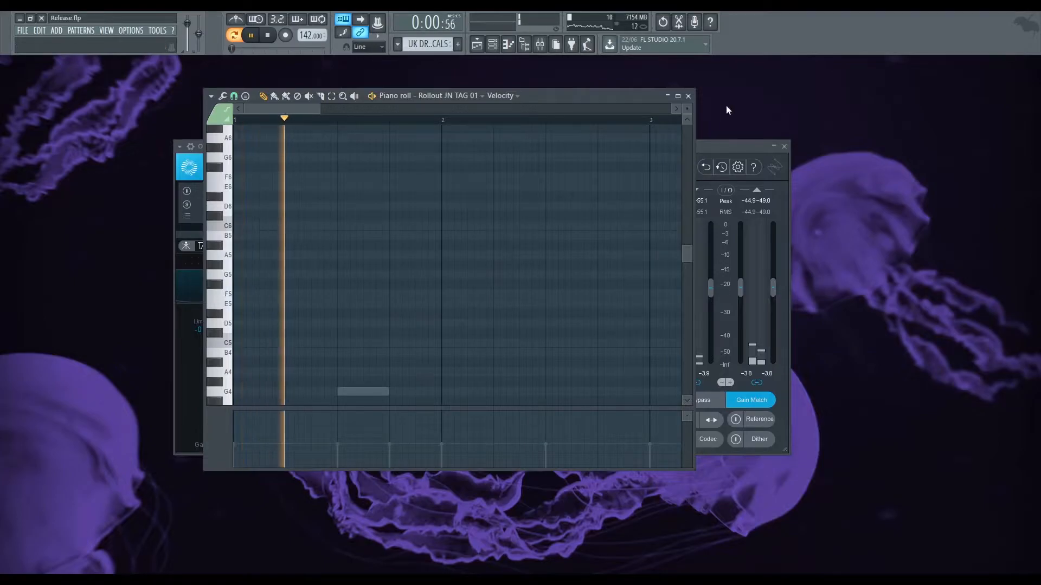
- Open the UK DRILL VOCALS Kontakt instrument and try EXHALE's Tune at 6.00, returning it to 0.00
{"action": "left_click", "coordinate": [688, 96]}
{"action": "left_click", "coordinate": [784, 147]}
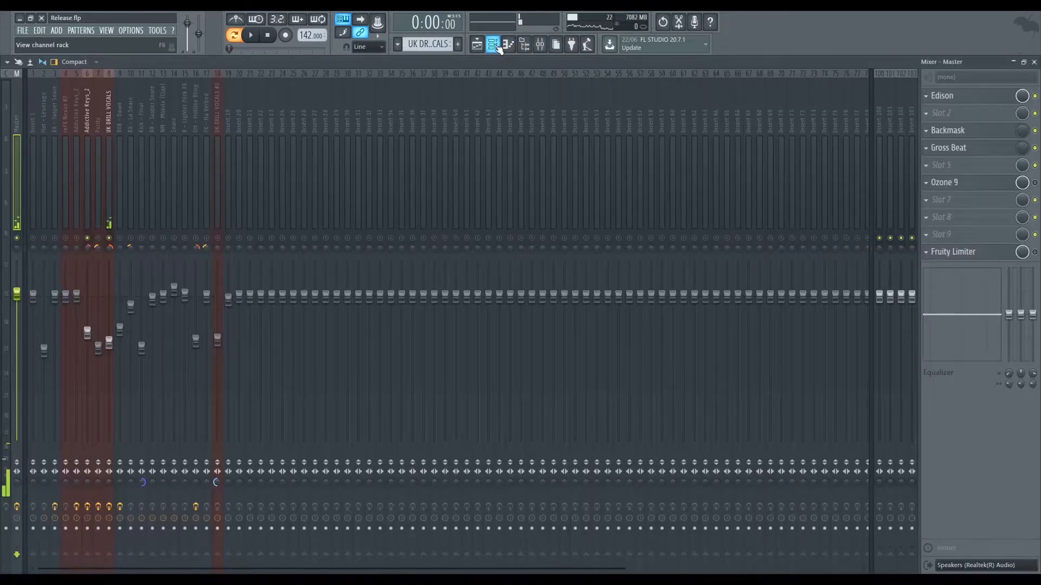
{"action": "key", "text": "F6"}
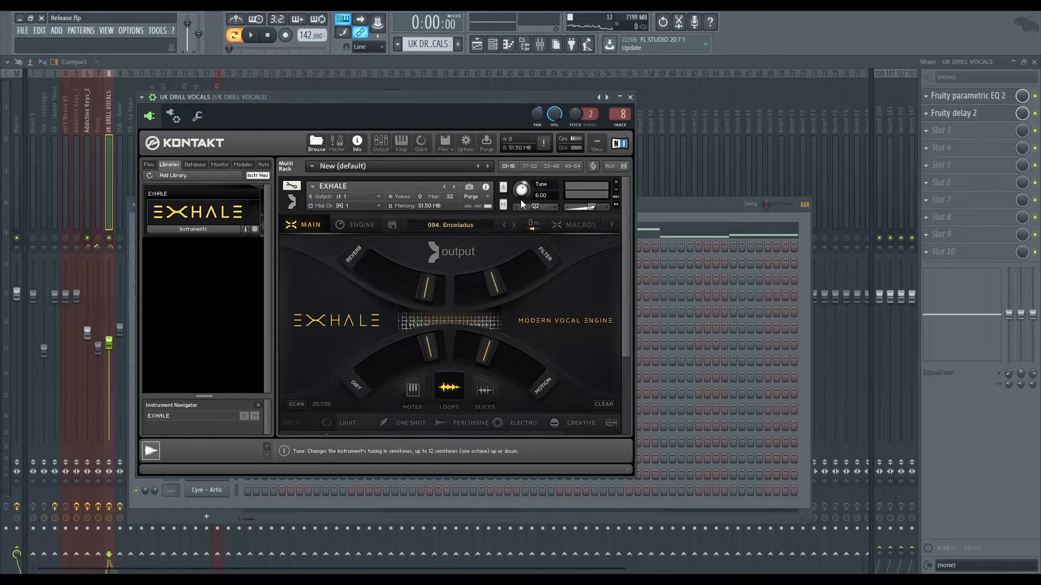
{"action": "left_click_drag", "start_coordinate": [519, 207], "coordinate": [519, 209]}
- Switch to song mode and play the arrangement from bar 33
{"action": "key", "text": "space"}
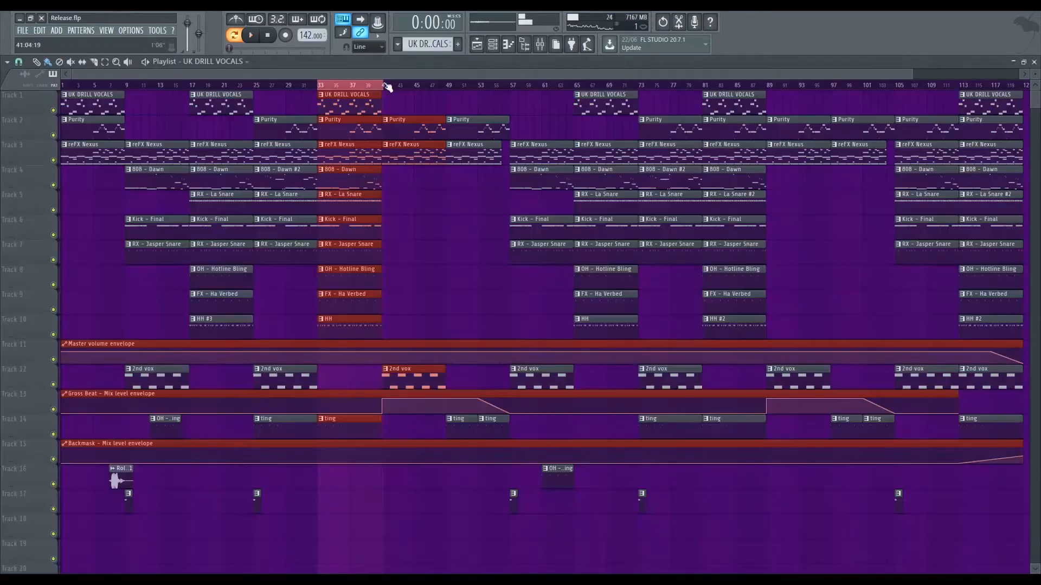
{"action": "left_click", "coordinate": [321, 85]}
{"action": "key", "text": "space"}
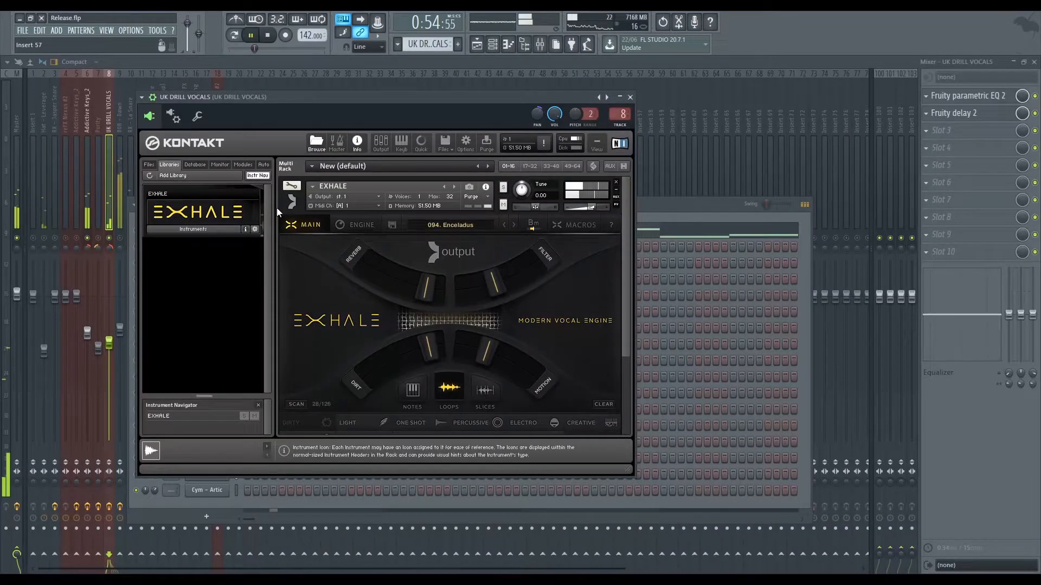
{"action": "key", "text": "space"}
{"action": "key", "text": "F6"}
{"action": "left_click", "coordinate": [476, 45]}
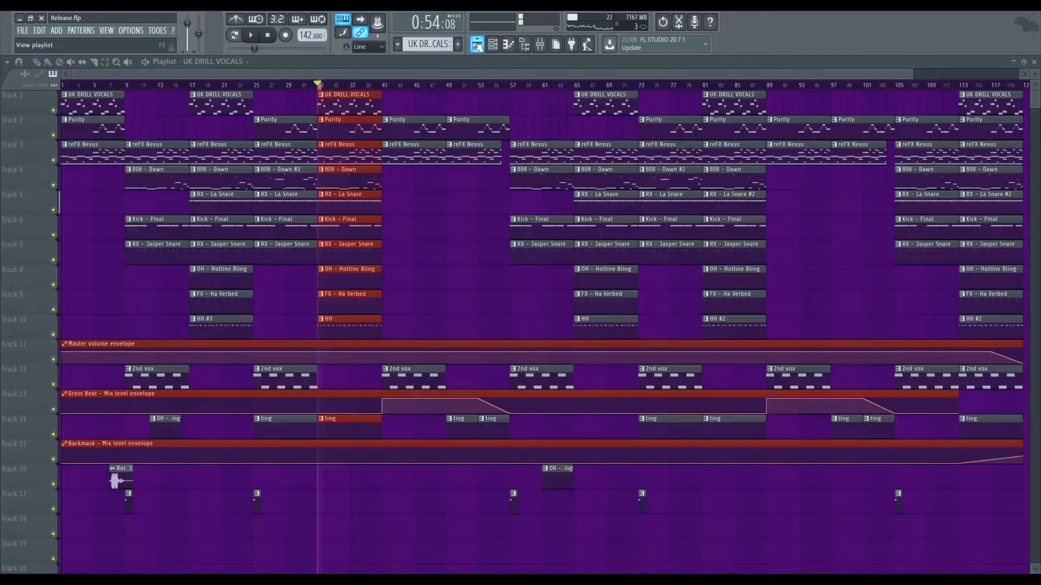
{"action": "key", "text": "space"}
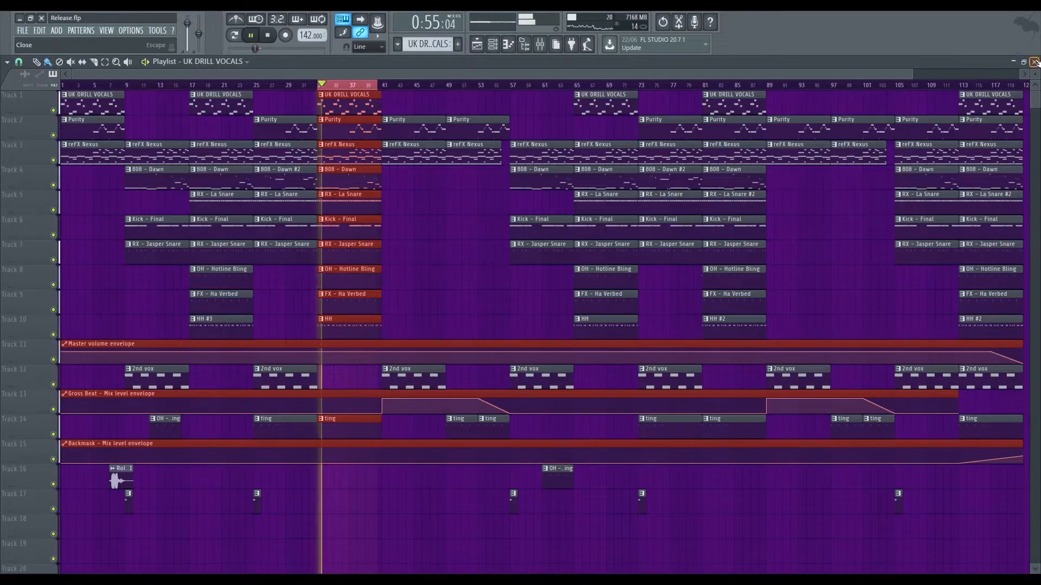
- Lower the Addictive Keys_2 mixer volume and set the UK DRILL VOCALS track to -7.1 dB during playback
{"action": "key", "text": "F5"}
{"action": "key", "text": "F12"}
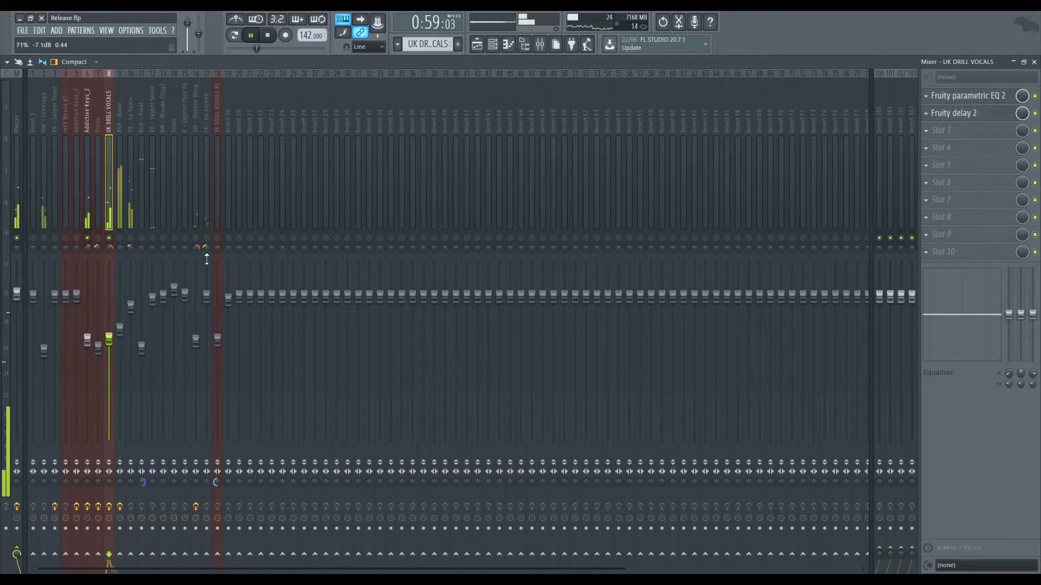
{"action": "key", "text": "space"}
- Set EXHALE's Tune to -12.00 in the UK DRILL VOCALS instrument and play the section
{"action": "key", "text": "F9"}
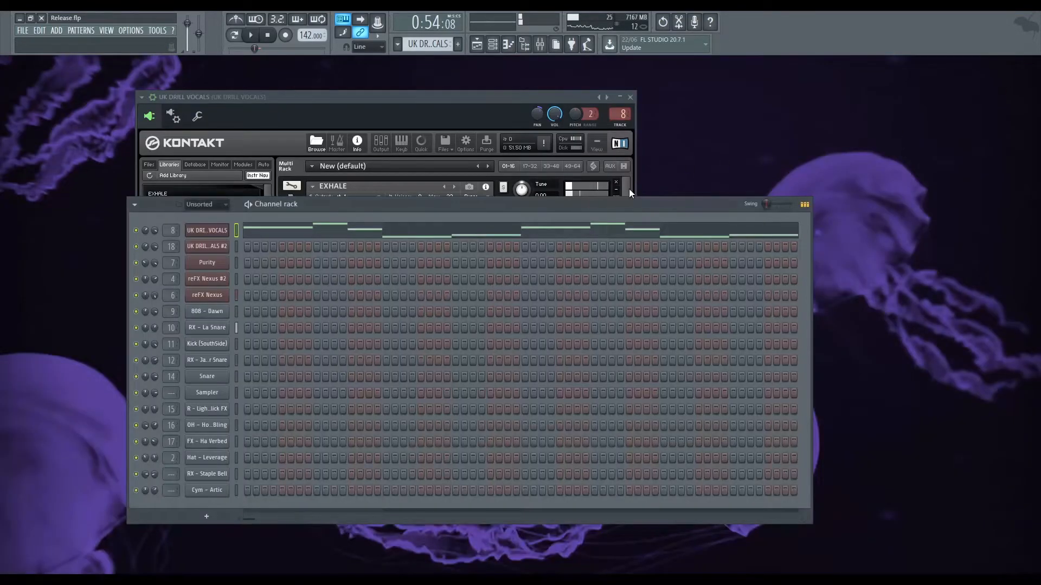
{"action": "left_click", "coordinate": [521, 192]}
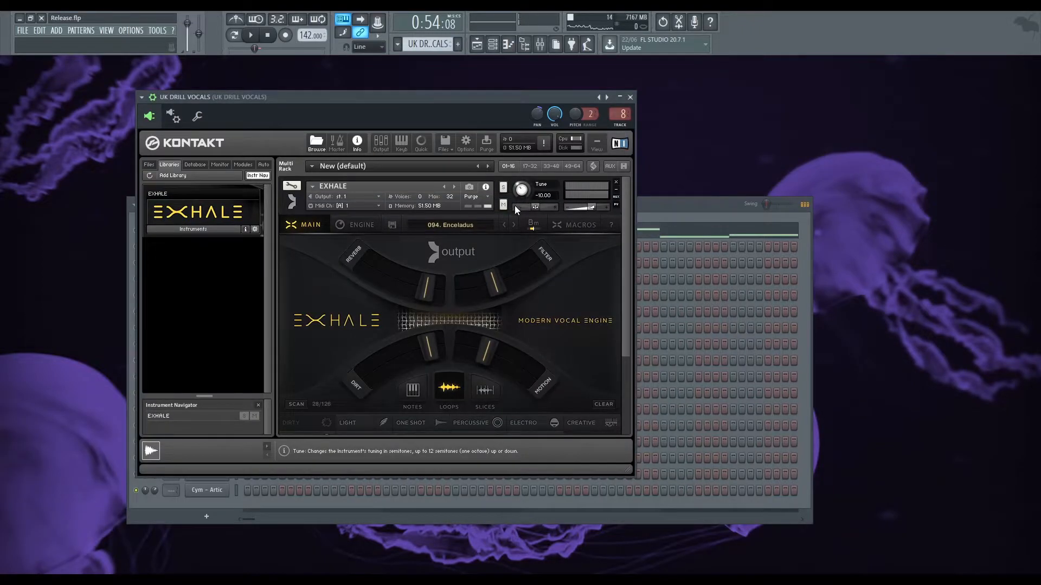
{"action": "left_click_drag", "start_coordinate": [514, 208], "coordinate": [513, 209]}
{"action": "key", "text": "space"}
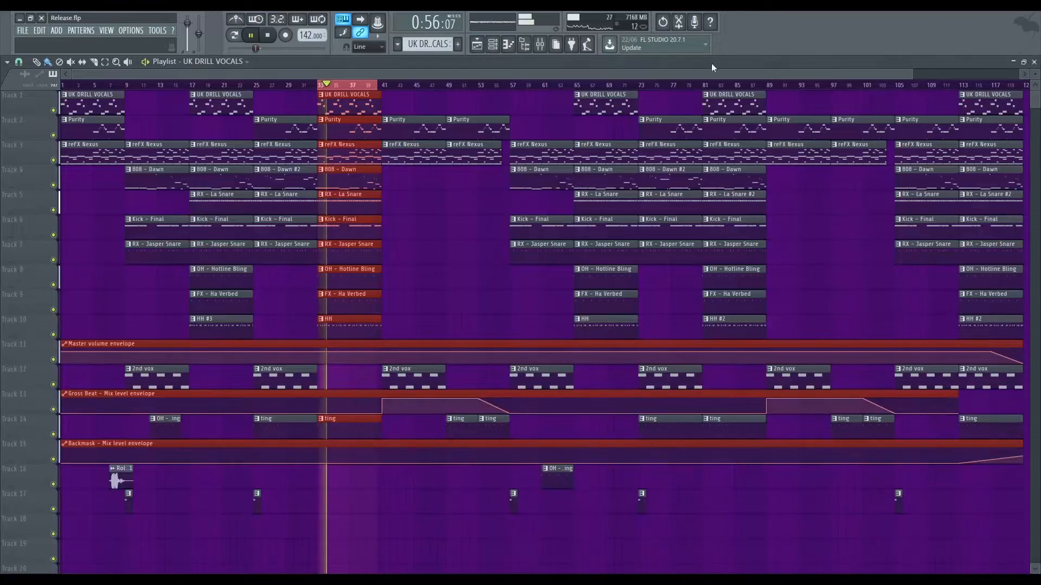
{"action": "left_click", "coordinate": [1034, 62]}
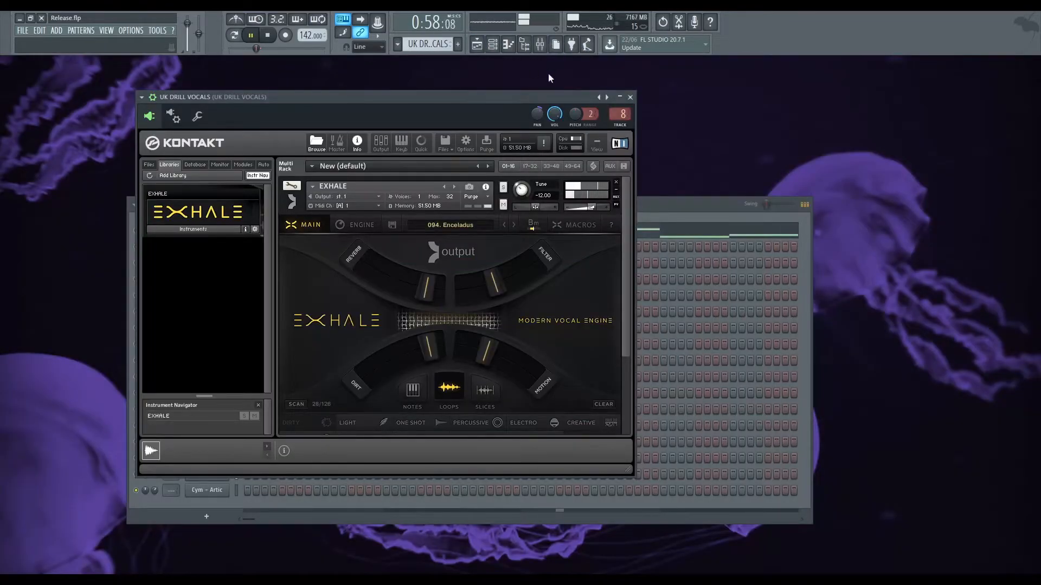
- Check the Fruity parametric EQ 2 on UK DRILL VOCALS, lower that track's volume and stop playback
{"action": "left_click", "coordinate": [539, 43]}
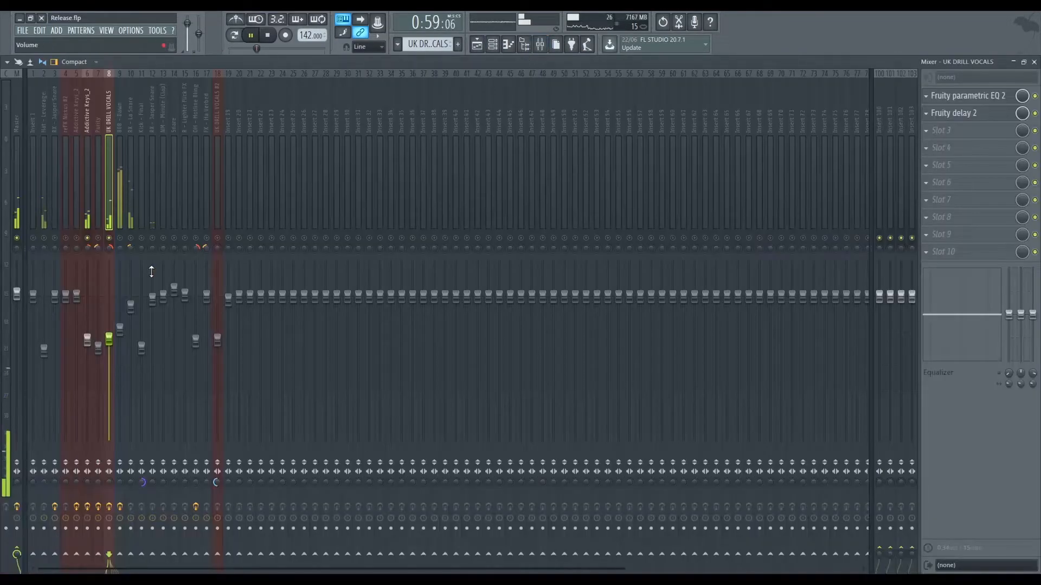
{"action": "left_click", "coordinate": [954, 95]}
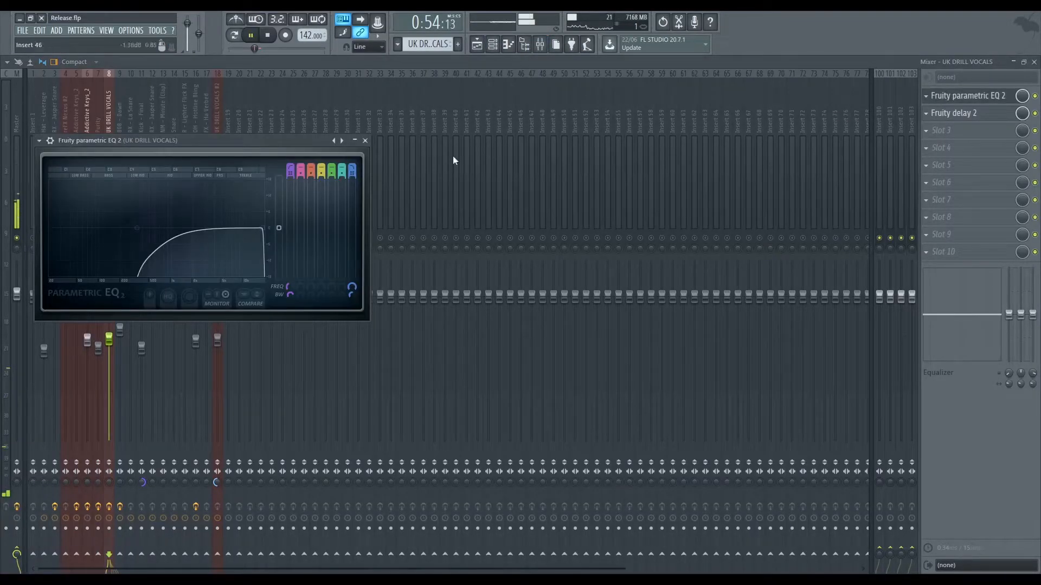
{"action": "left_click", "coordinate": [365, 141]}
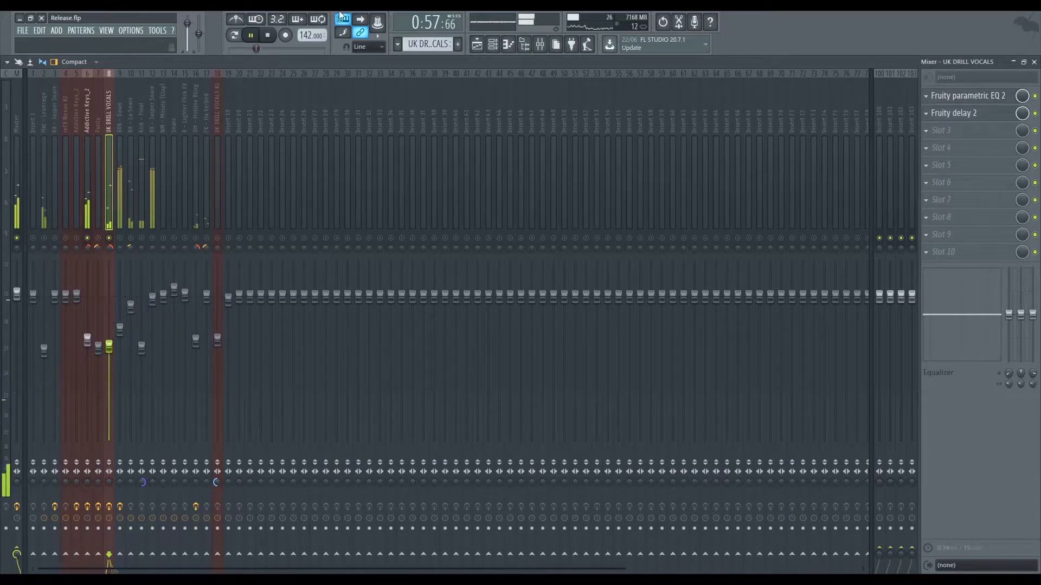
{"action": "left_click", "coordinate": [270, 36]}
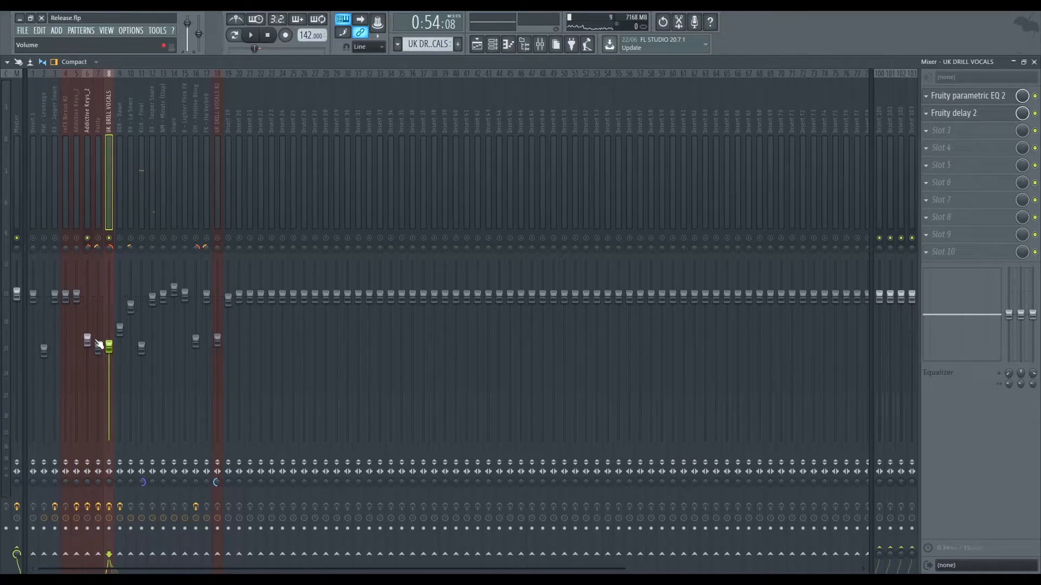
- Raise the Addictive Keys_2 mixer volume slightly and play the section to judge the balance
{"action": "left_click", "coordinate": [98, 346]}
{"action": "left_click", "coordinate": [87, 338]}
{"action": "left_click", "coordinate": [251, 36]}
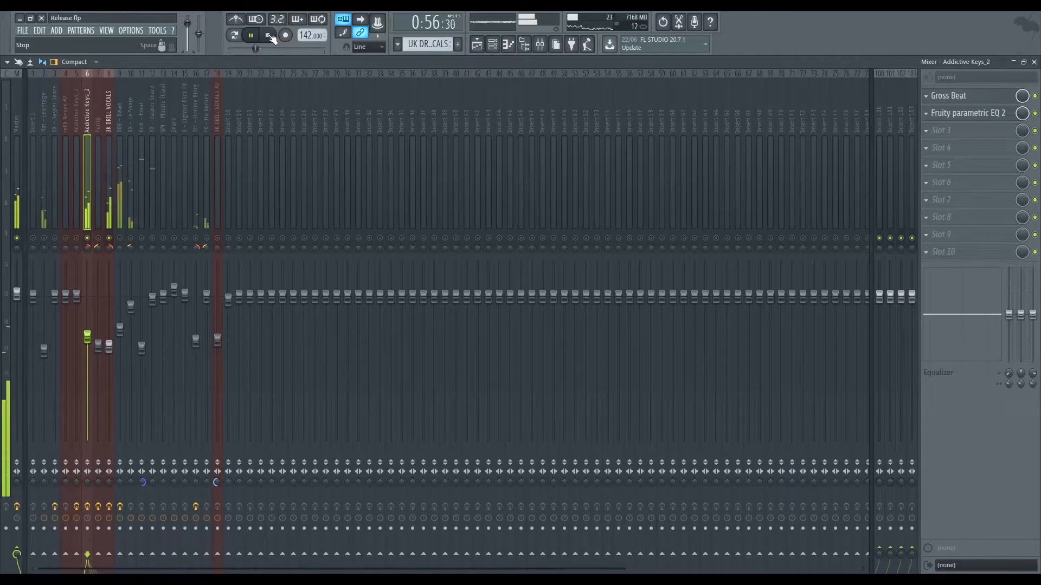
{"action": "left_click", "coordinate": [270, 37]}
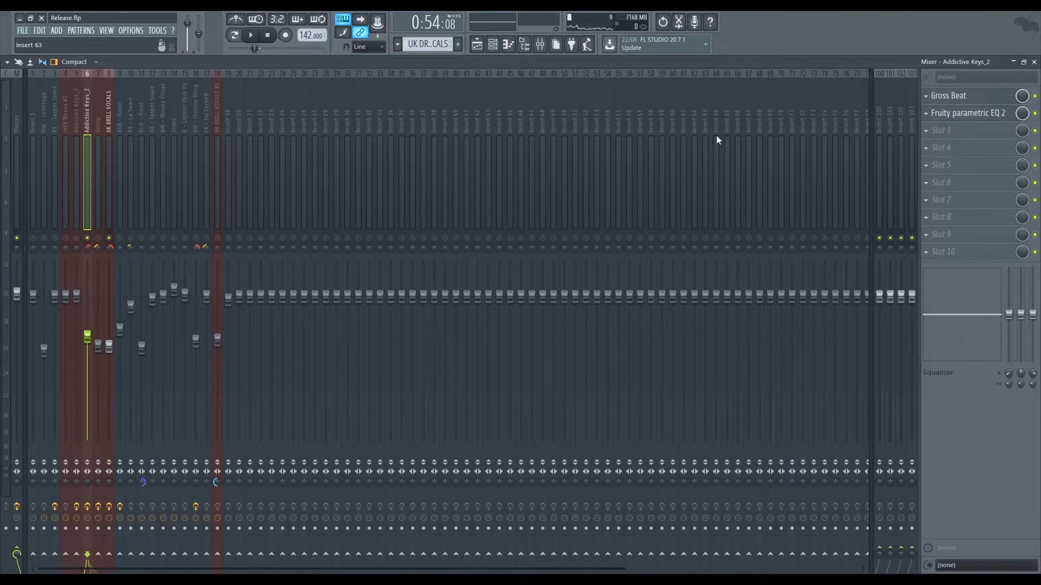
- Reset EXHALE's Tune to 0.00 and disable Fruity parametric EQ 2 on the UK DRILL VOCALS mixer track
{"action": "left_click", "coordinate": [1034, 62]}
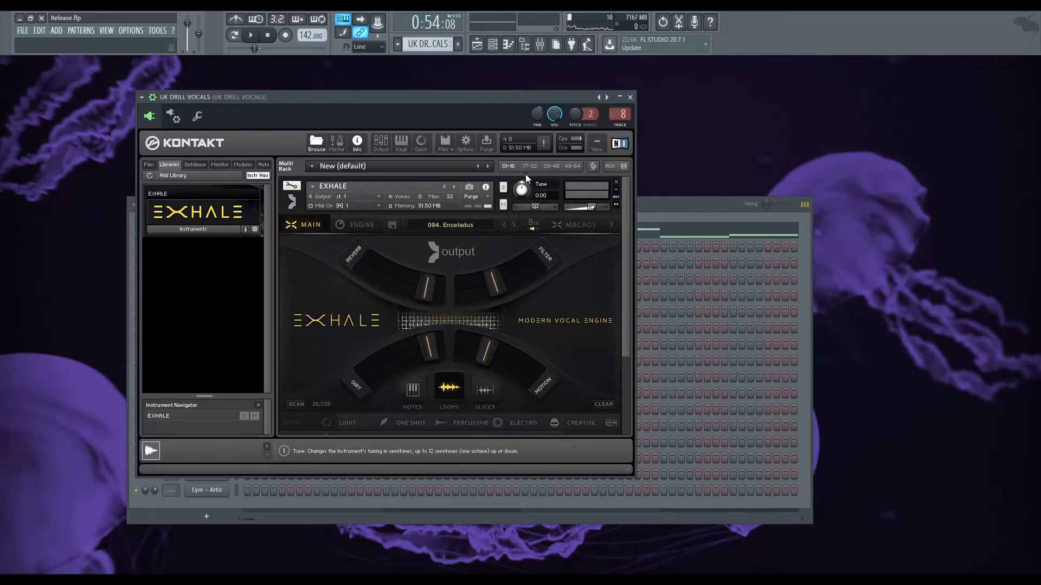
{"action": "left_click", "coordinate": [541, 45]}
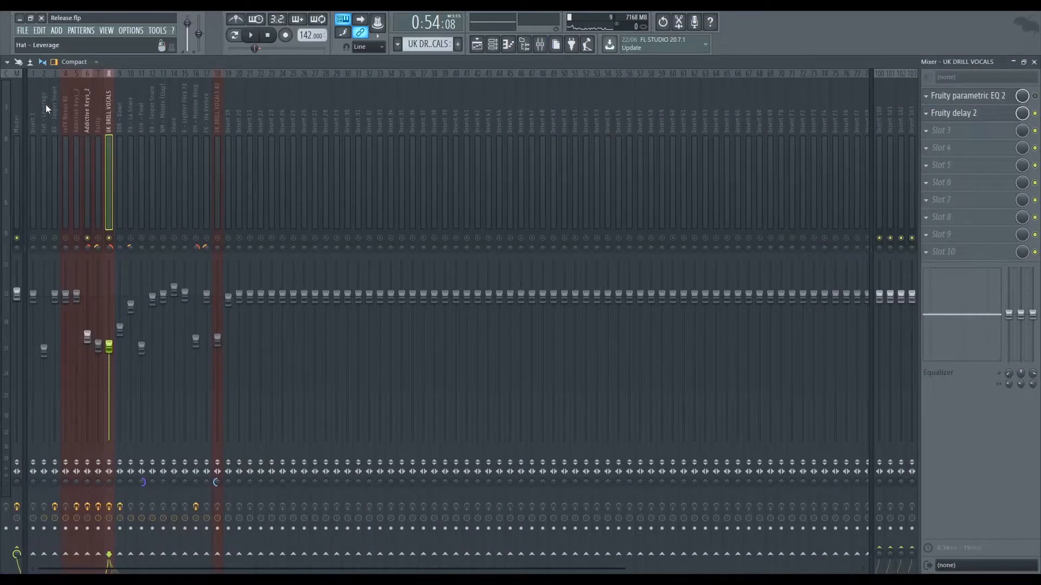
{"action": "left_click", "coordinate": [86, 111]}
{"action": "left_click", "coordinate": [1034, 62]}
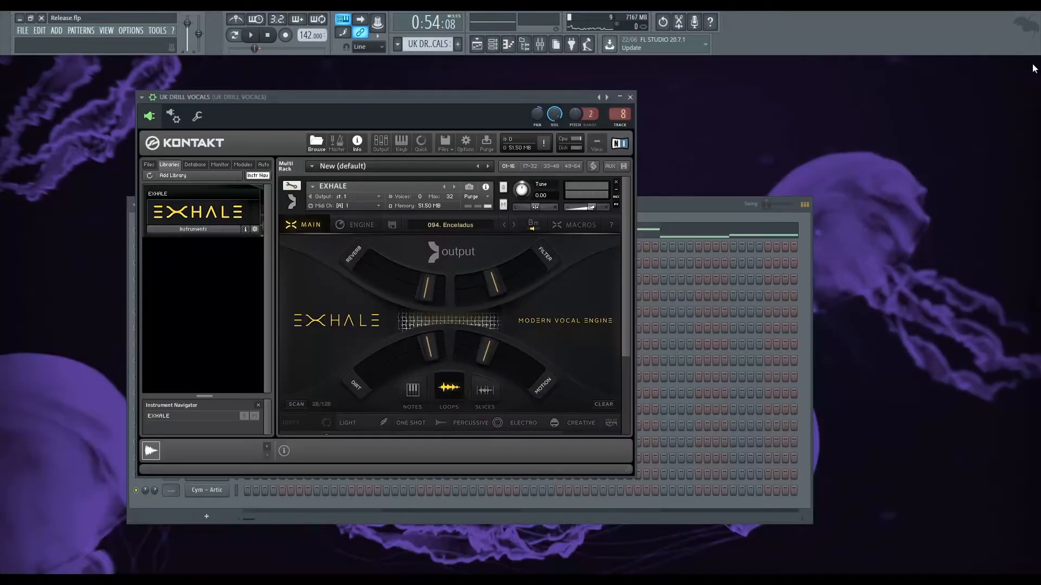
- Audition UK DRILL VOCALS with EXHALE's Tune at -12.00, pause playback and return the tuning to 0.00
{"action": "left_click_drag", "start_coordinate": [521, 190], "coordinate": [518, 198]}
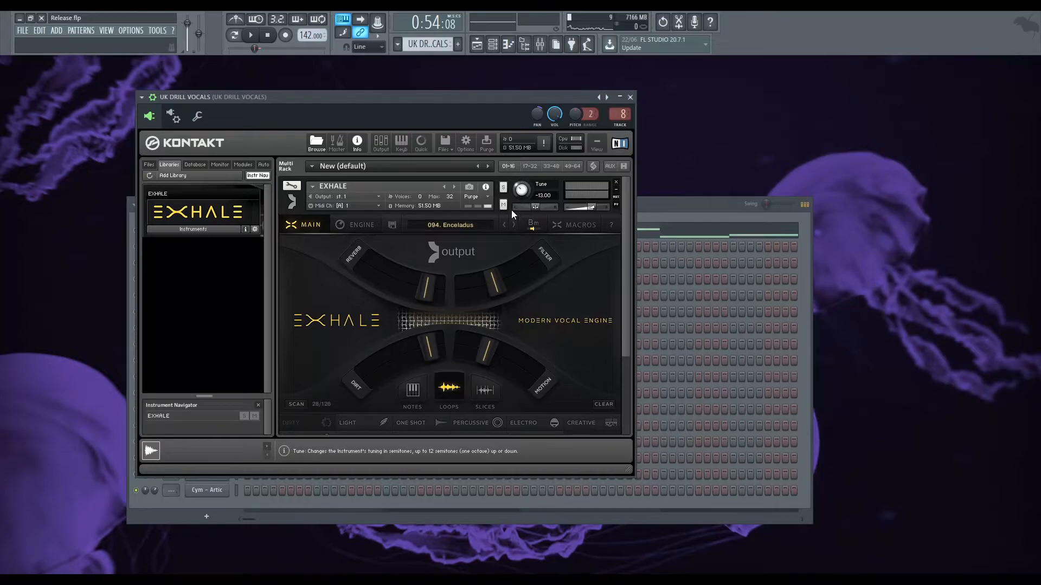
{"action": "key", "text": "space"}
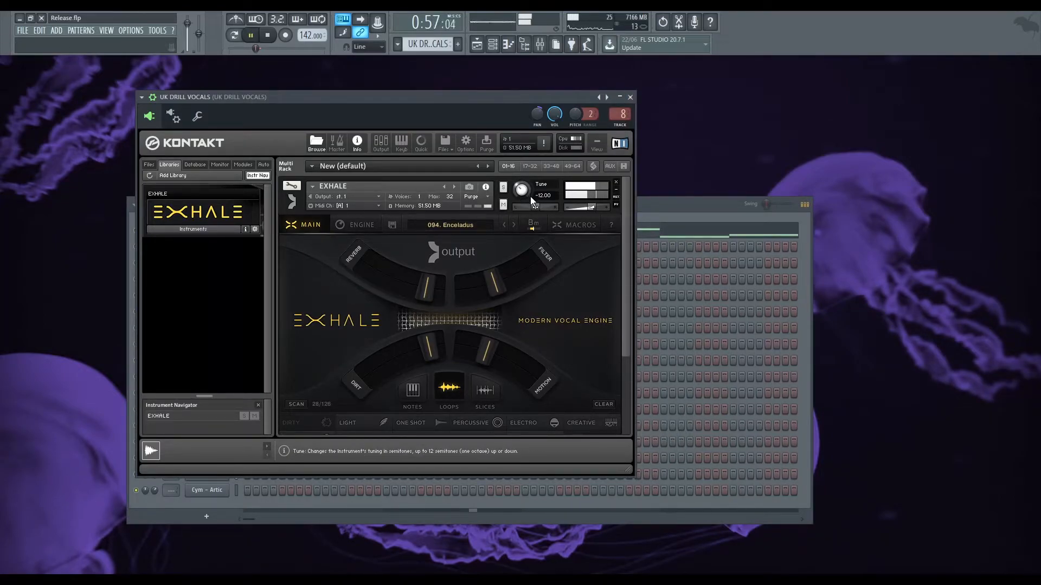
{"action": "left_click", "coordinate": [258, 35]}
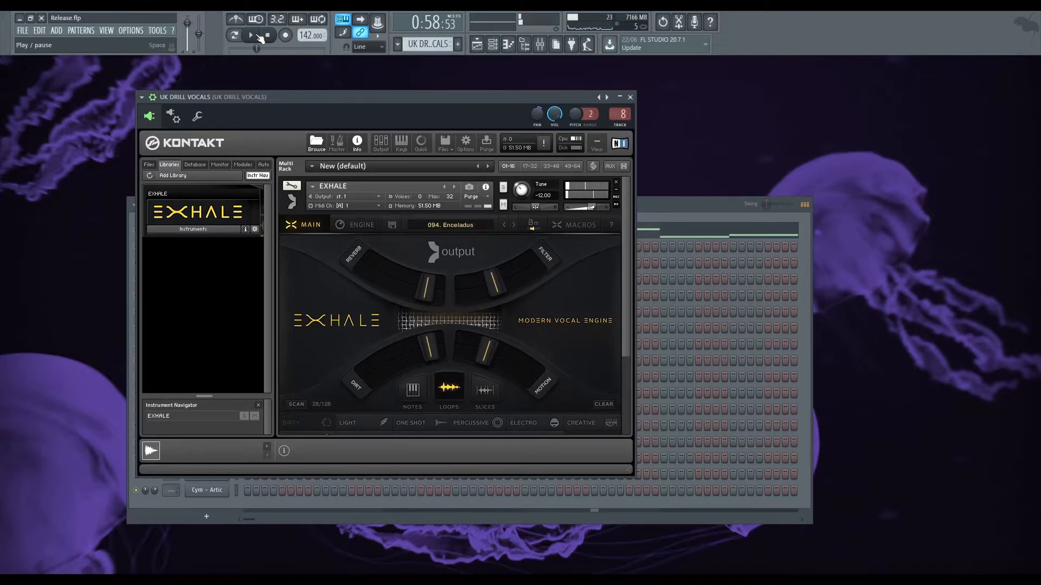
{"action": "left_click_drag", "start_coordinate": [526, 190], "coordinate": [541, 178]}
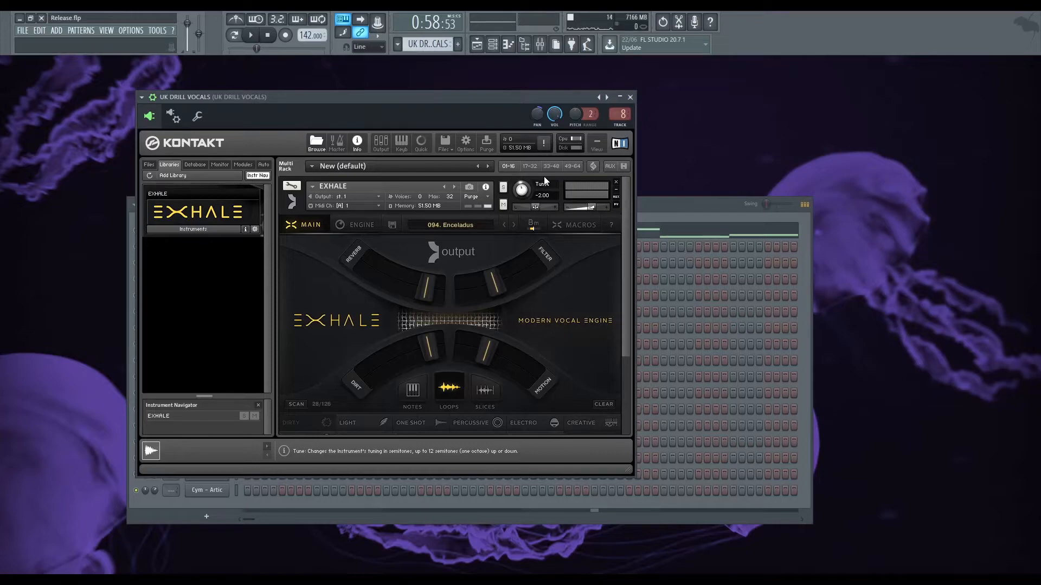
- Disable Gross Beat on the Addictive Keys_2 mixer track and play the section, stopping it after listening
{"action": "left_click", "coordinate": [540, 43]}
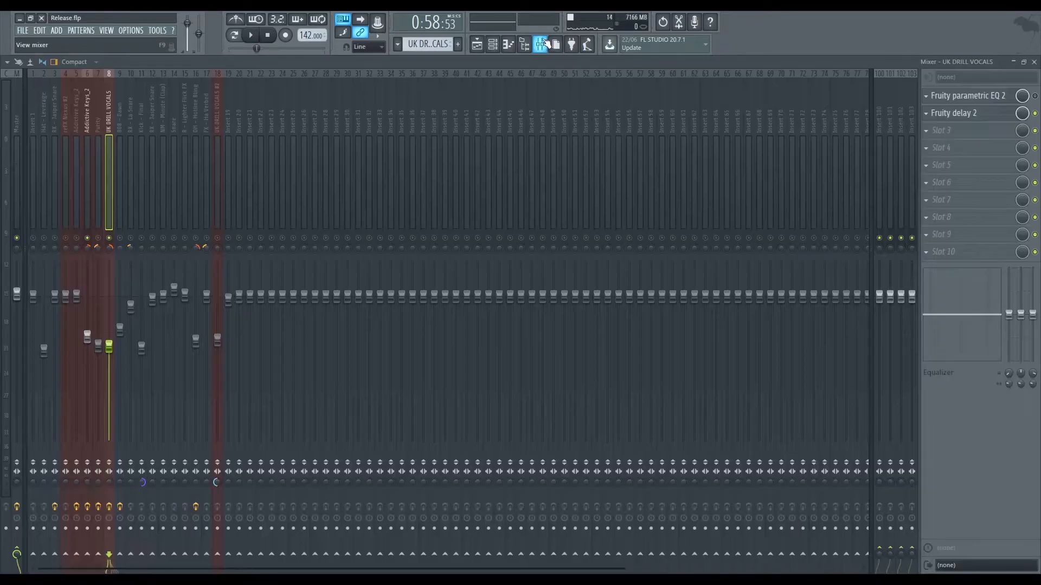
{"action": "left_click", "coordinate": [88, 126]}
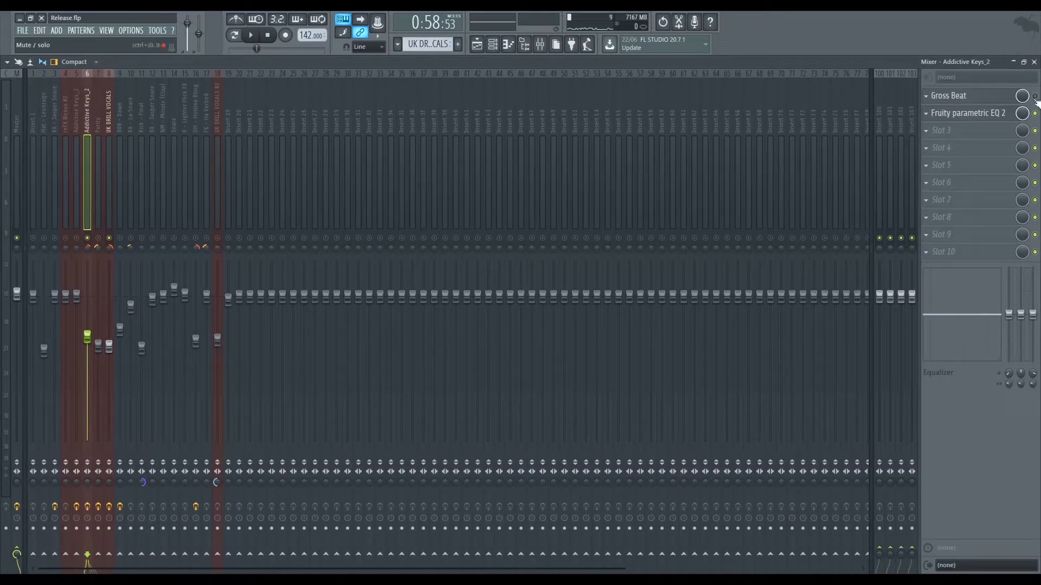
{"action": "key", "text": "space"}
{"action": "left_click", "coordinate": [1034, 62]}
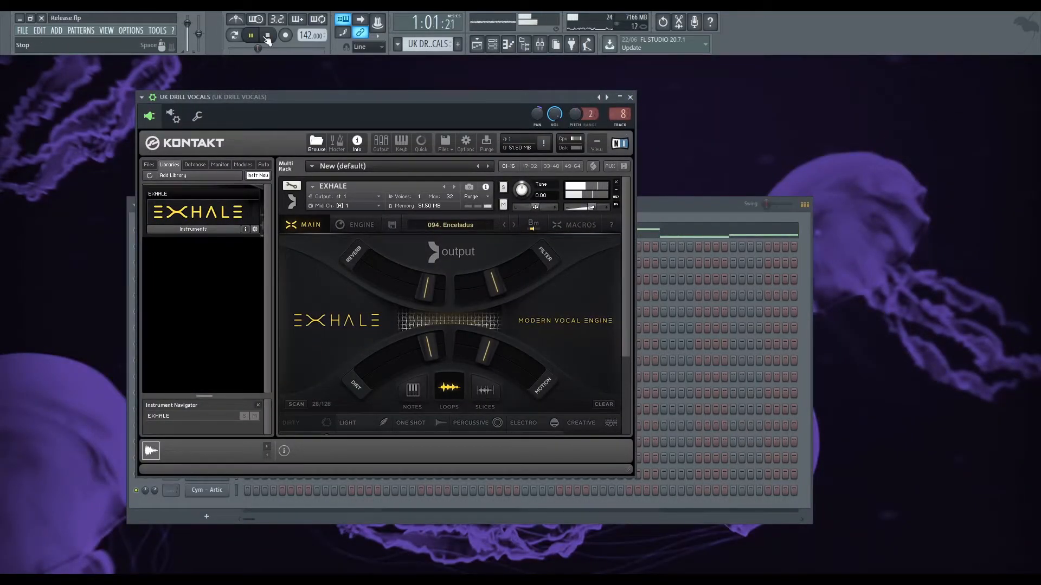
{"action": "left_click", "coordinate": [271, 35]}
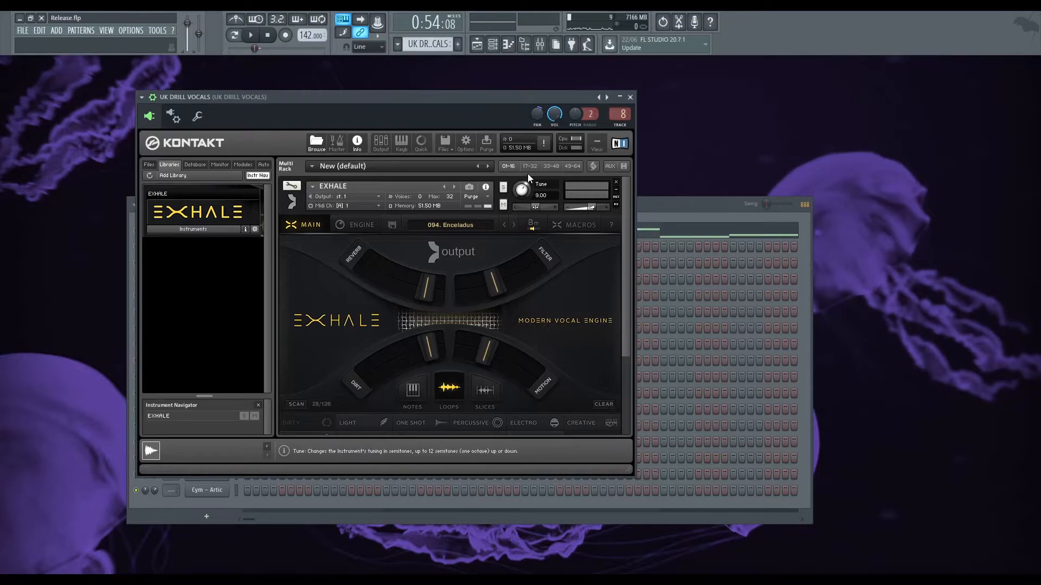
- Audition the section with EXHALE's Tune at 12.00, showing the mixer and replaying it before stopping
{"action": "key", "text": "space"}
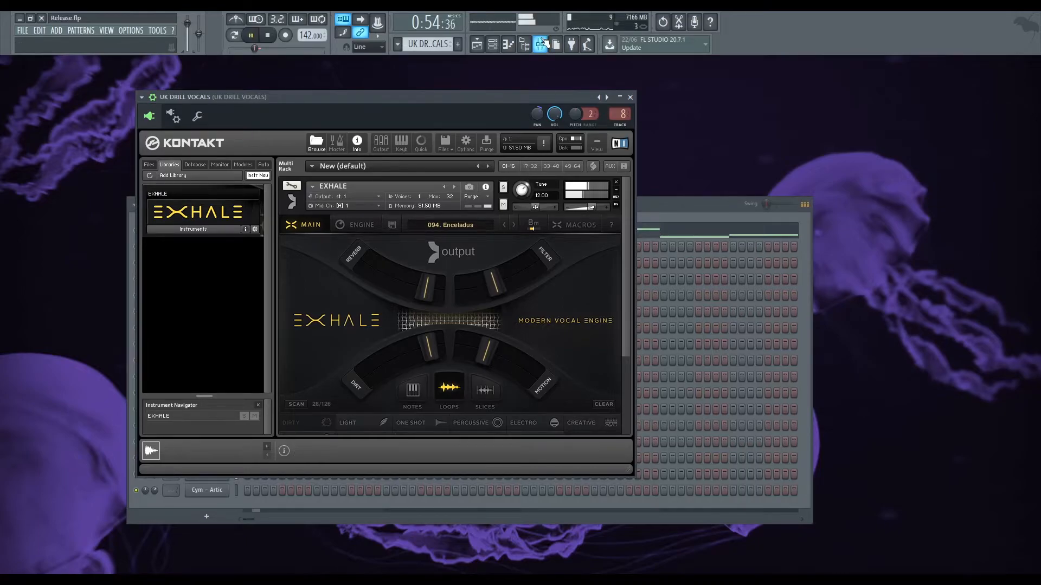
{"action": "left_click", "coordinate": [541, 44]}
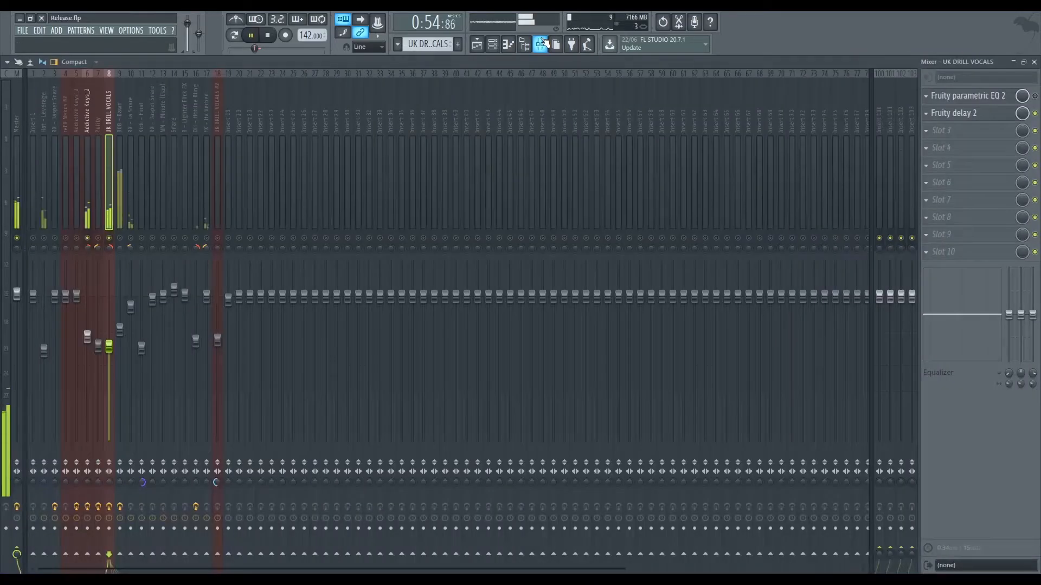
{"action": "left_click", "coordinate": [252, 36]}
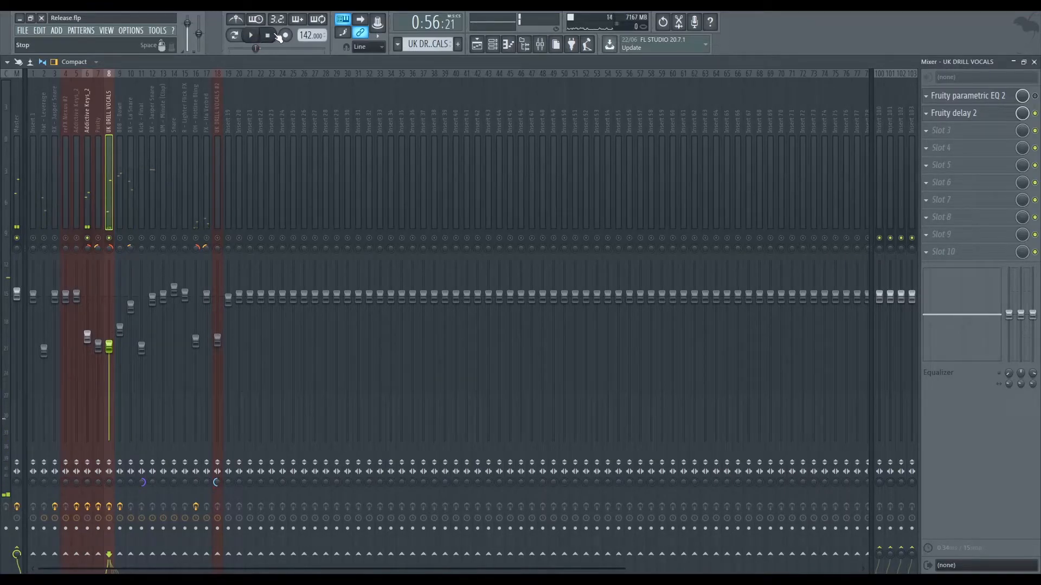
{"action": "left_click", "coordinate": [268, 36]}
{"action": "left_click", "coordinate": [251, 36]}
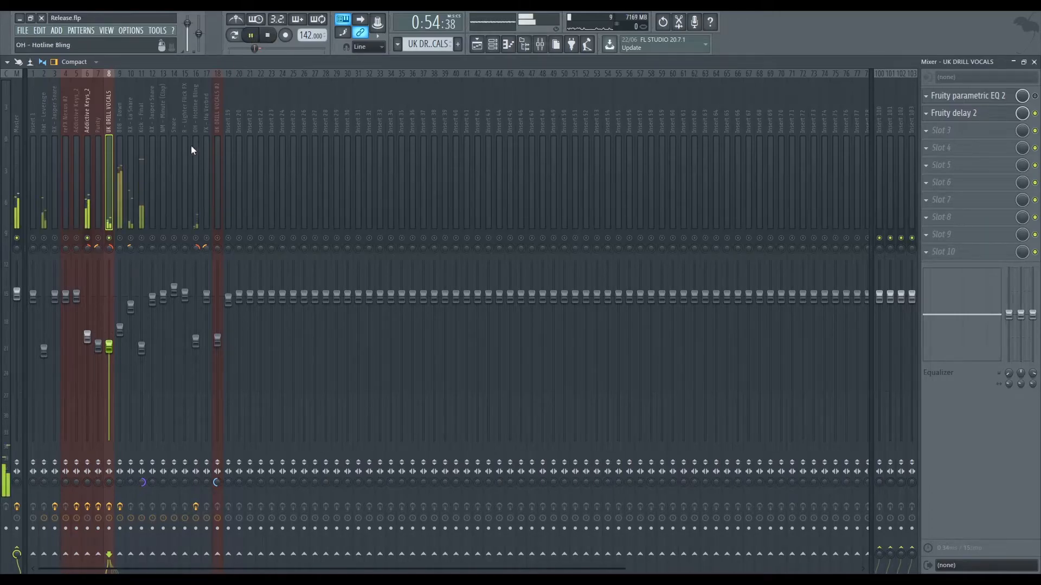
{"action": "left_click", "coordinate": [268, 35]}
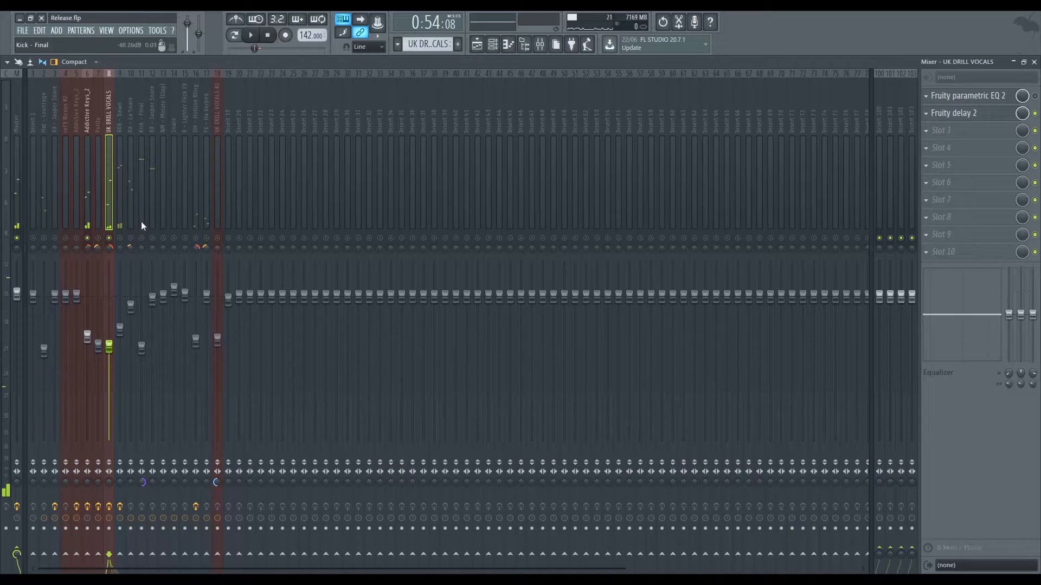
- Enable Fruity parametric EQ 2 on UK DRILL VOCALS and move its band 1 high pass up to about 435 Hz during playback
{"action": "left_click", "coordinate": [1000, 96]}
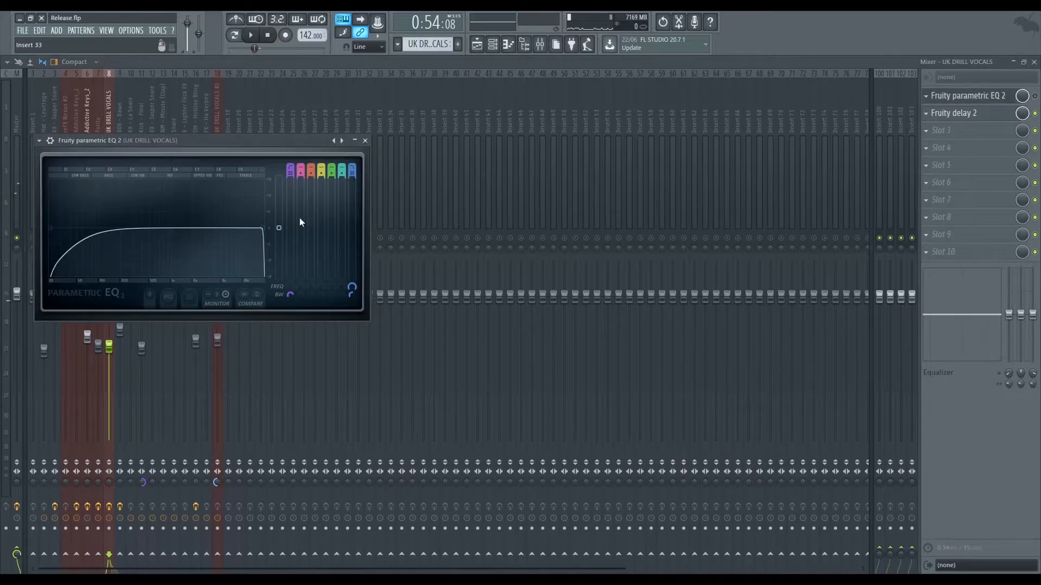
{"action": "left_click", "coordinate": [979, 98]}
{"action": "left_click", "coordinate": [976, 97]}
{"action": "key", "text": "space"}
{"action": "left_click_drag", "start_coordinate": [88, 227], "coordinate": [143, 228]}
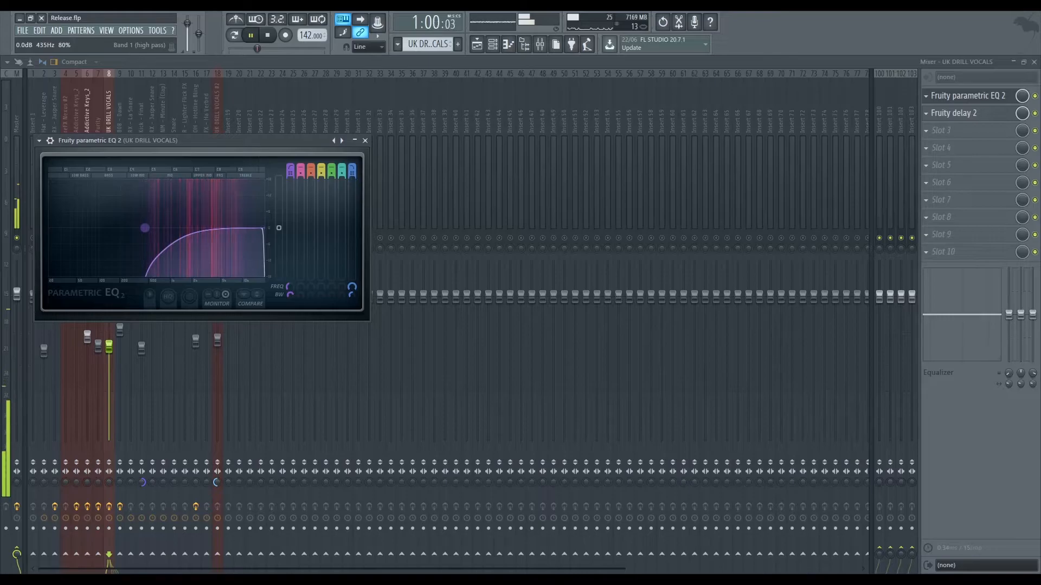
{"action": "key", "text": "space"}
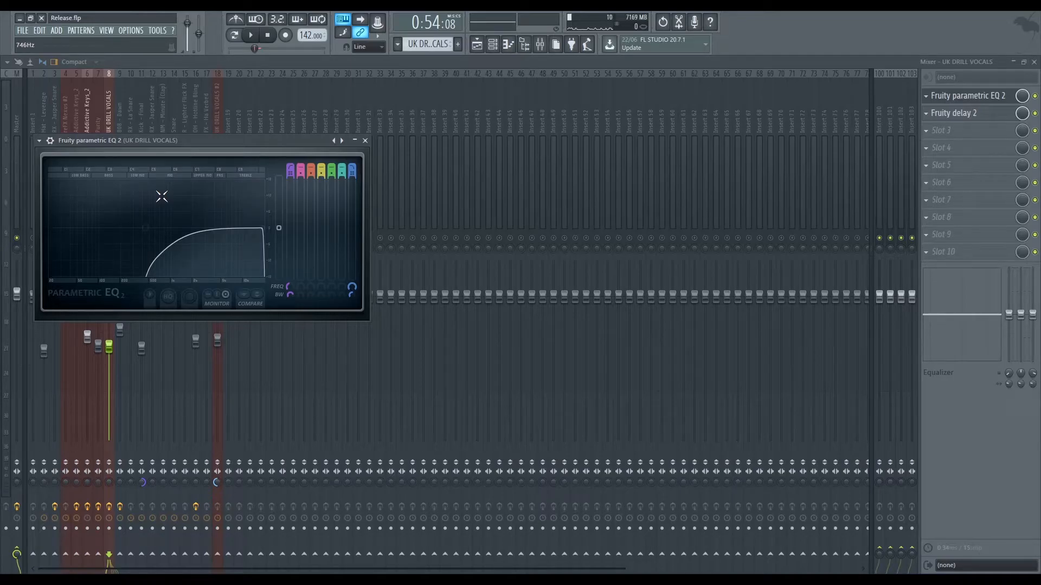
{"action": "left_click", "coordinate": [364, 140]}
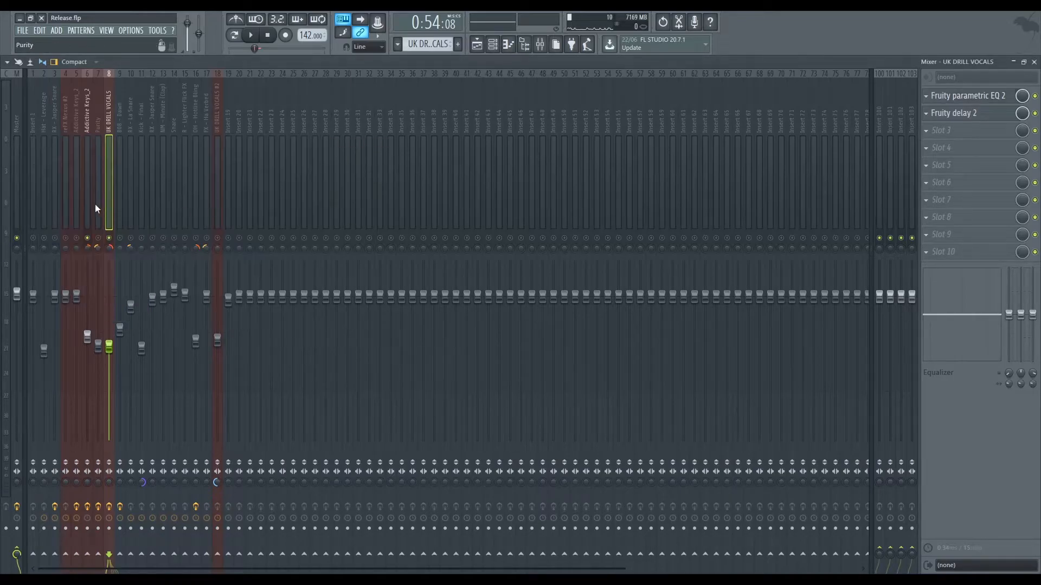
- In Fruity parametric EQ 2 on Addictive Keys_2, lower the band 7 low pass to about 1367 Hz while the section plays
{"action": "left_click", "coordinate": [87, 159]}
{"action": "left_click", "coordinate": [979, 113]}
{"action": "left_click", "coordinate": [998, 115]}
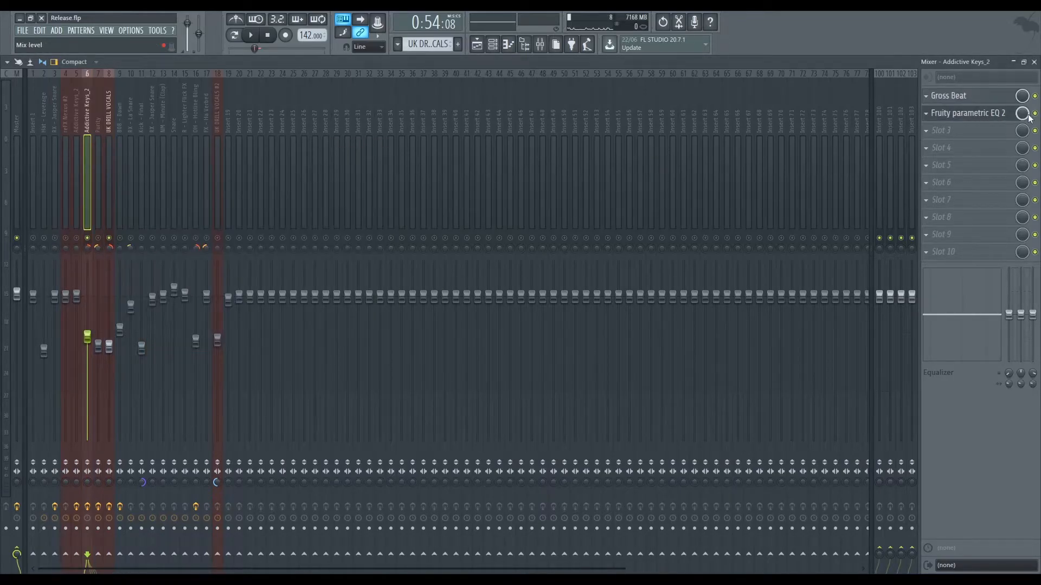
{"action": "left_click", "coordinate": [1001, 119]}
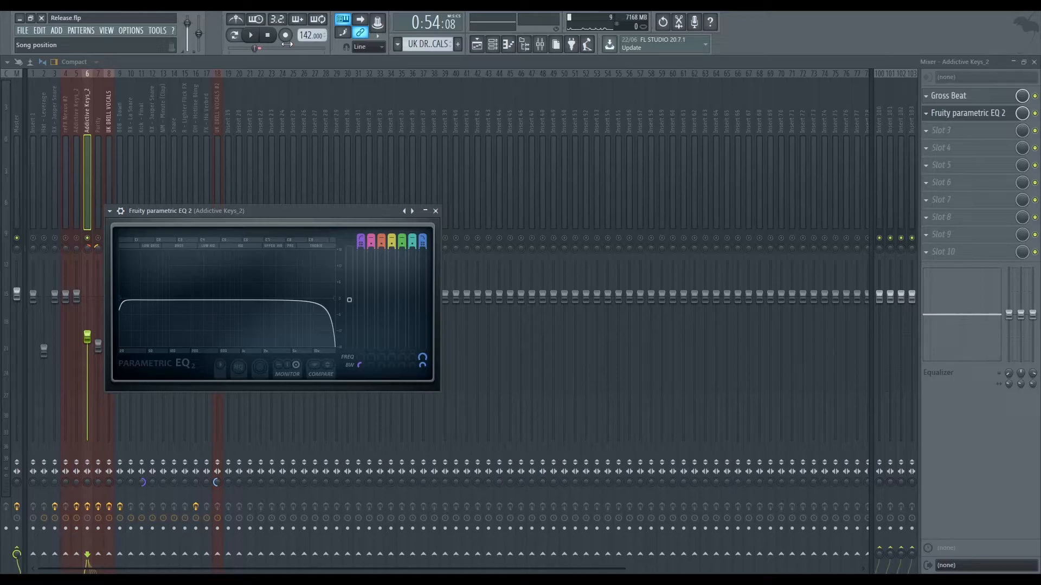
{"action": "key", "text": "space"}
{"action": "left_click_drag", "start_coordinate": [335, 306], "coordinate": [255, 297]}
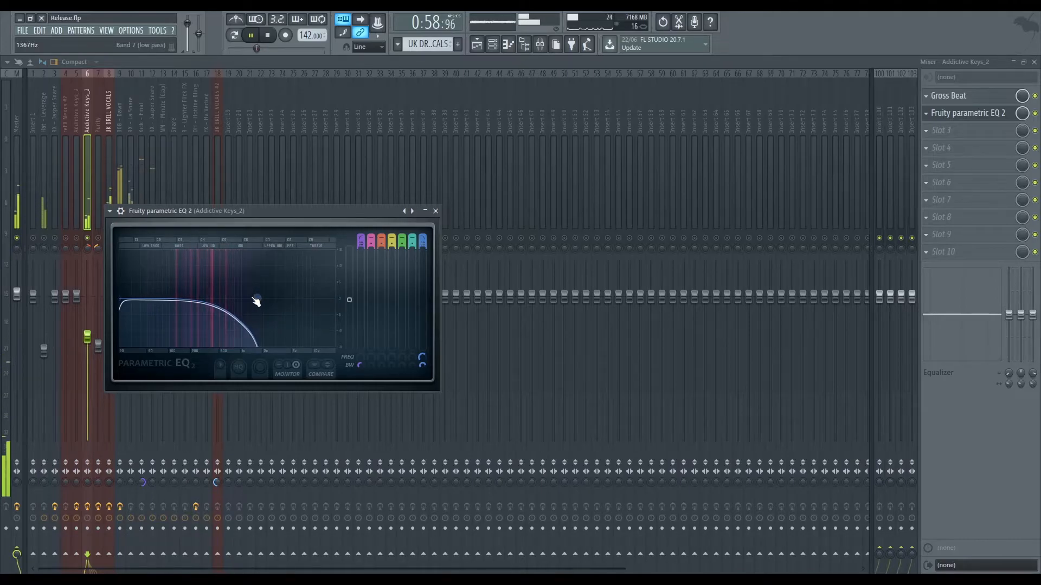
{"action": "left_click", "coordinate": [270, 42]}
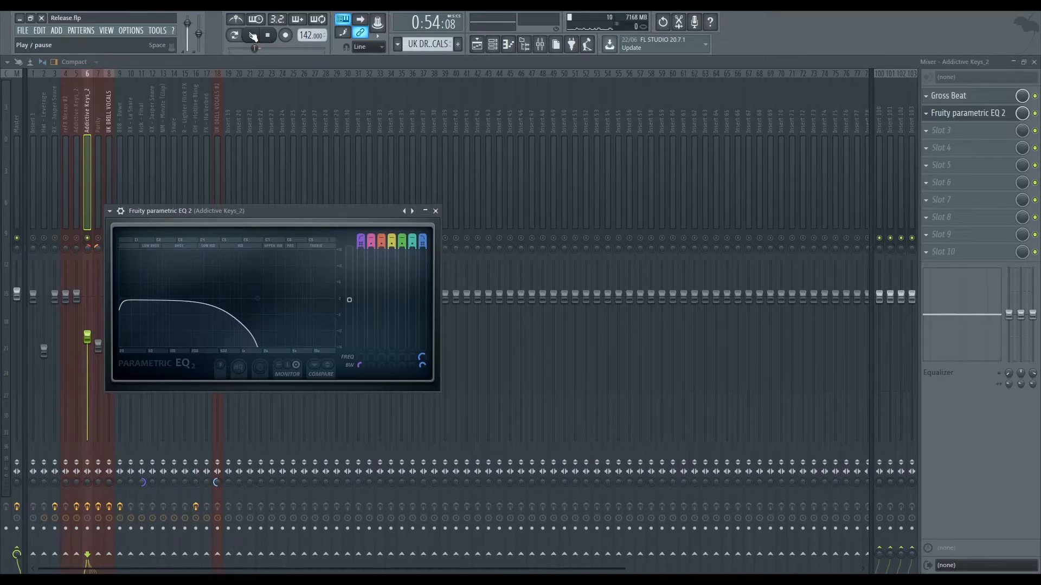
- Replay the section while adjusting the low end of the Addictive Keys_2 EQ, and lower the track's mixer volume slightly
{"action": "left_click", "coordinate": [252, 36]}
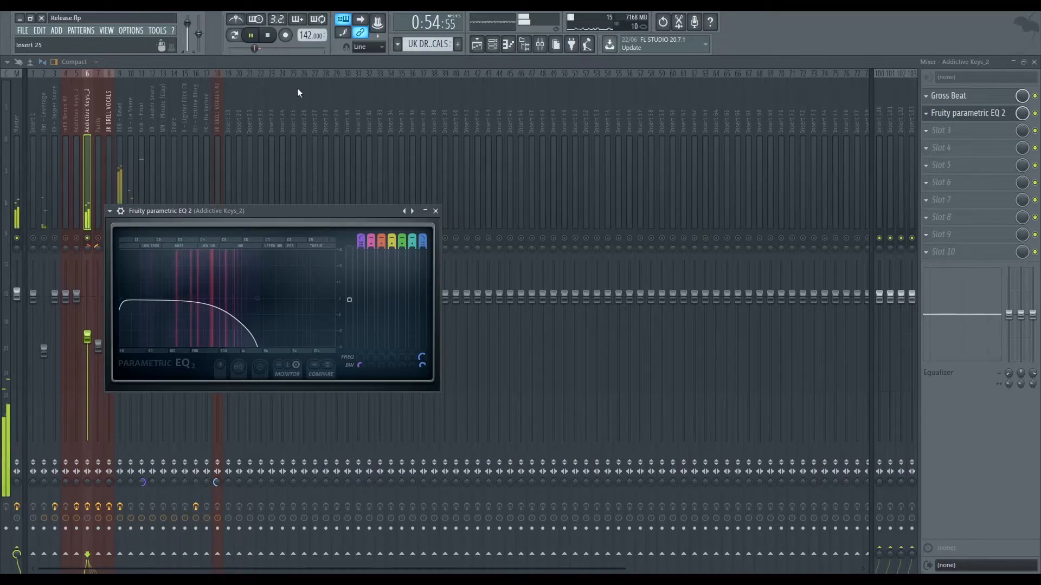
{"action": "left_click_drag", "start_coordinate": [151, 302], "coordinate": [135, 302]}
{"action": "left_click", "coordinate": [267, 36]}
{"action": "left_click_drag", "start_coordinate": [87, 338], "coordinate": [86, 343]}
- Review the Fruity parametric EQ 2 curve on UK DRILL VOCALS and bring up the Addictive Keys_2 effects for comparison
{"action": "left_click", "coordinate": [112, 347]}
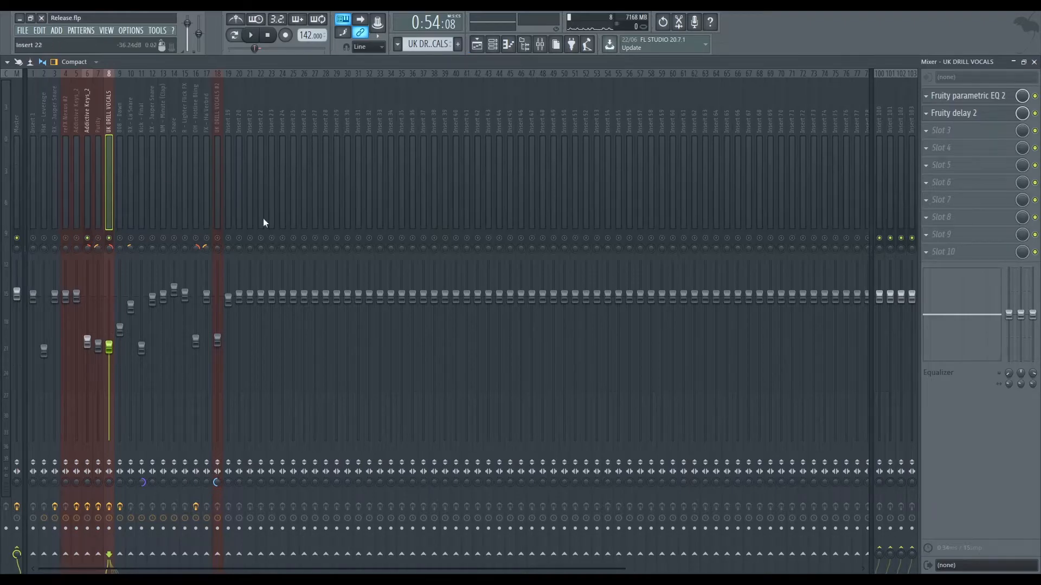
{"action": "left_click", "coordinate": [971, 96]}
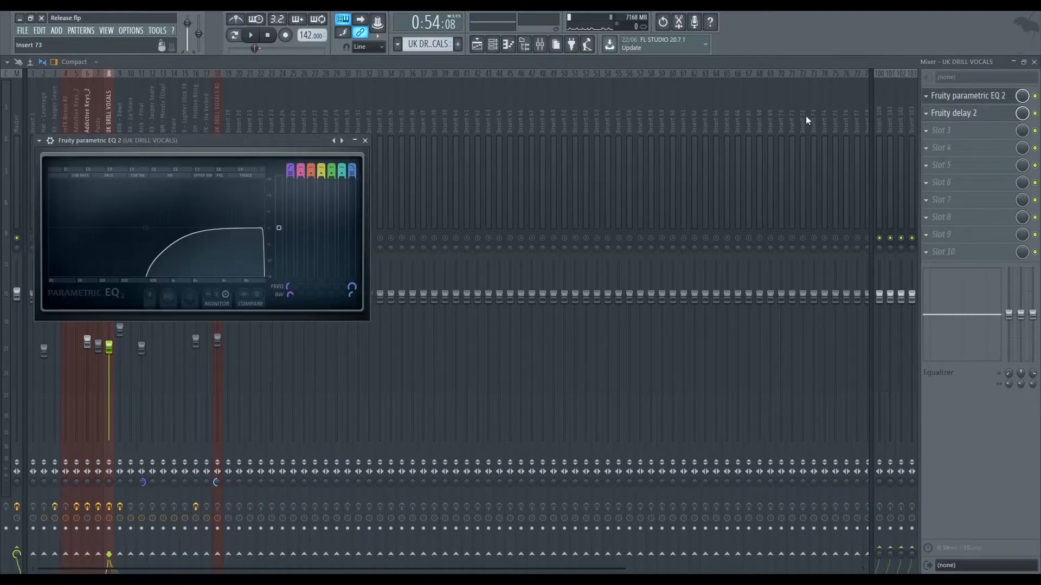
{"action": "left_click", "coordinate": [954, 98]}
{"action": "left_click", "coordinate": [88, 185]}
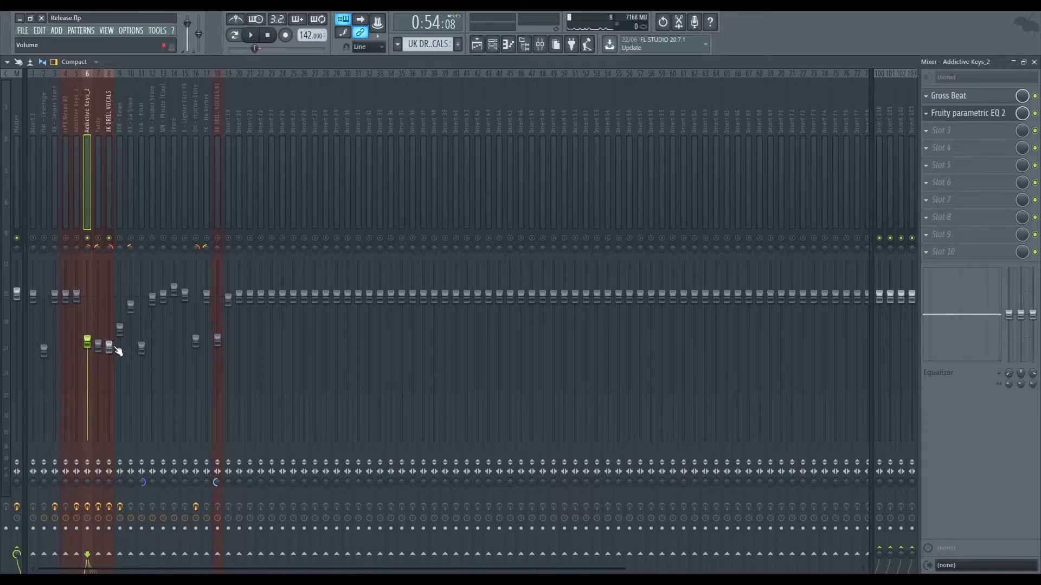
- Raise Addictive Keys_2 slightly and set UK DRILL VOCALS to 67% (-7.9 dB) while playing the section
{"action": "left_click", "coordinate": [17, 125]}
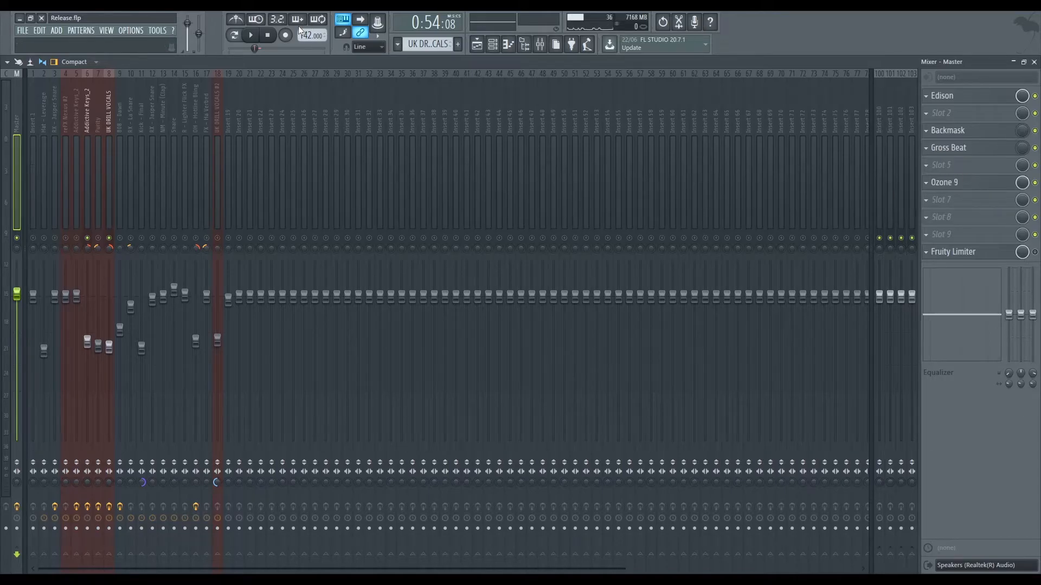
{"action": "left_click", "coordinate": [254, 36]}
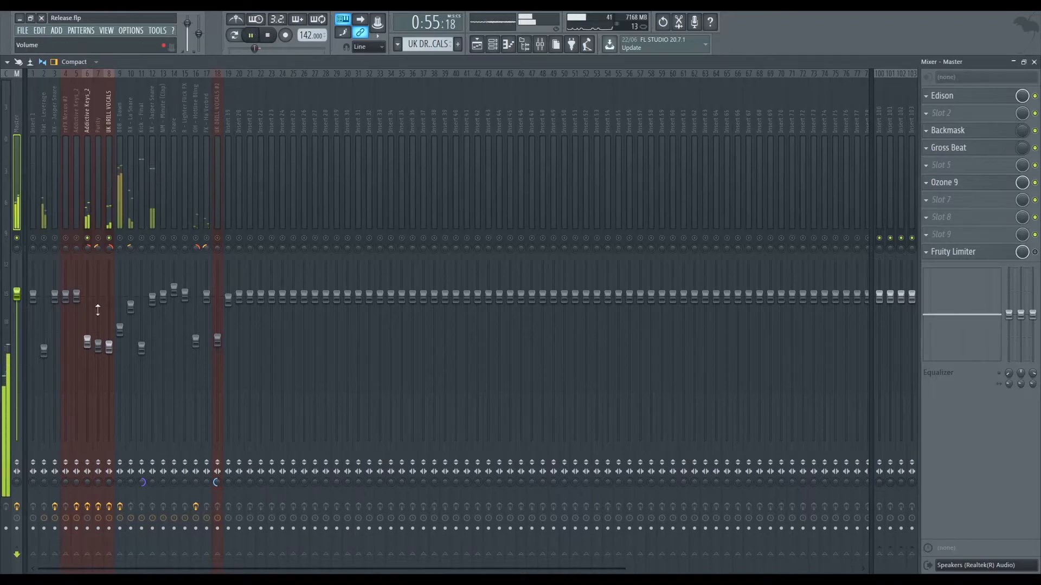
{"action": "left_click", "coordinate": [109, 345]}
{"action": "left_click_drag", "start_coordinate": [87, 342], "coordinate": [108, 345]}
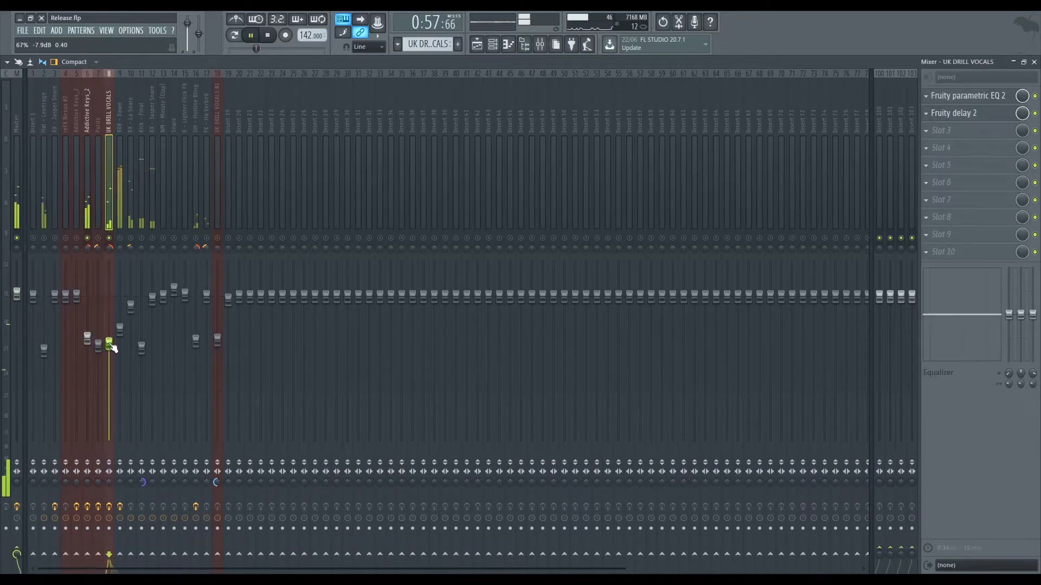
{"action": "left_click", "coordinate": [269, 36]}
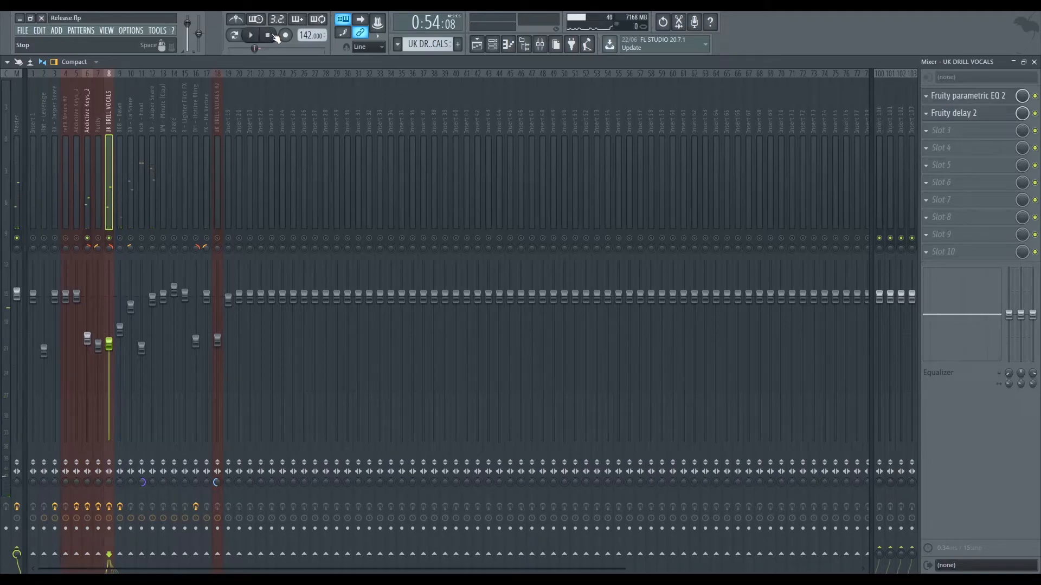
- Unmute all mixer tracks and review the Dynamics module of Ozone 9 on the Master track
{"action": "right_click", "coordinate": [112, 244]}
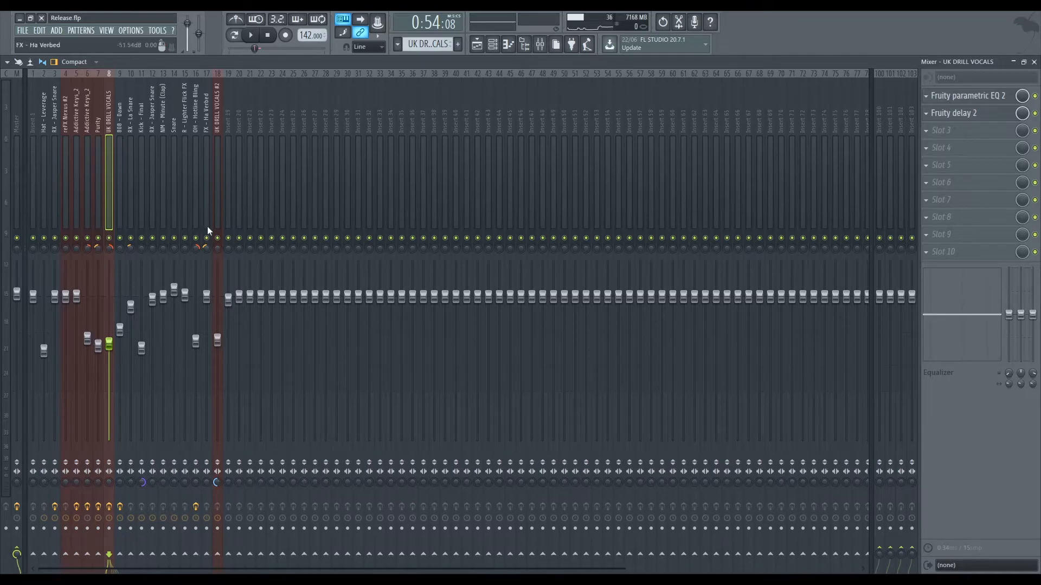
{"action": "left_click", "coordinate": [14, 180]}
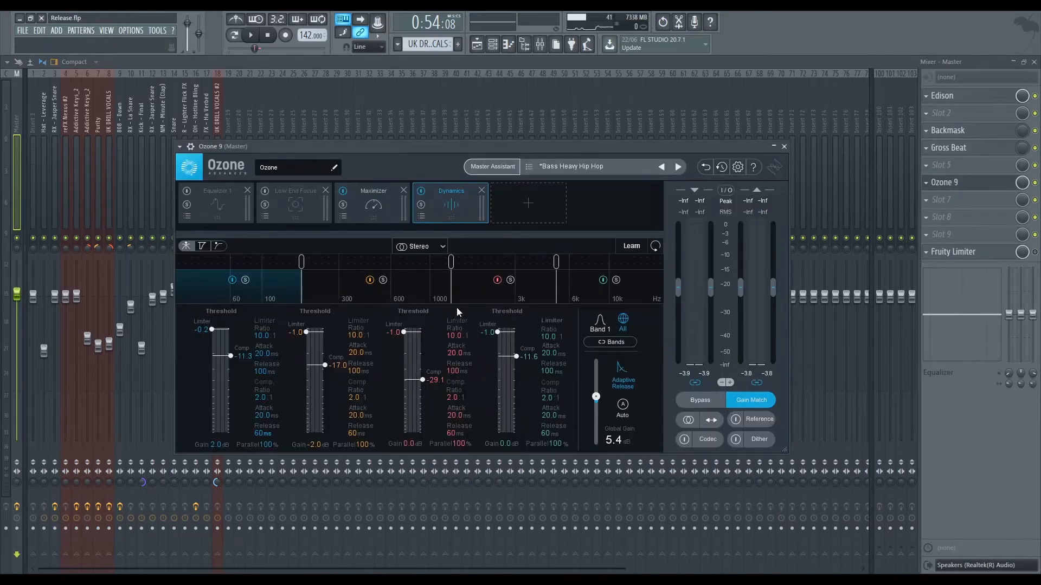
{"action": "left_click", "coordinate": [783, 147]}
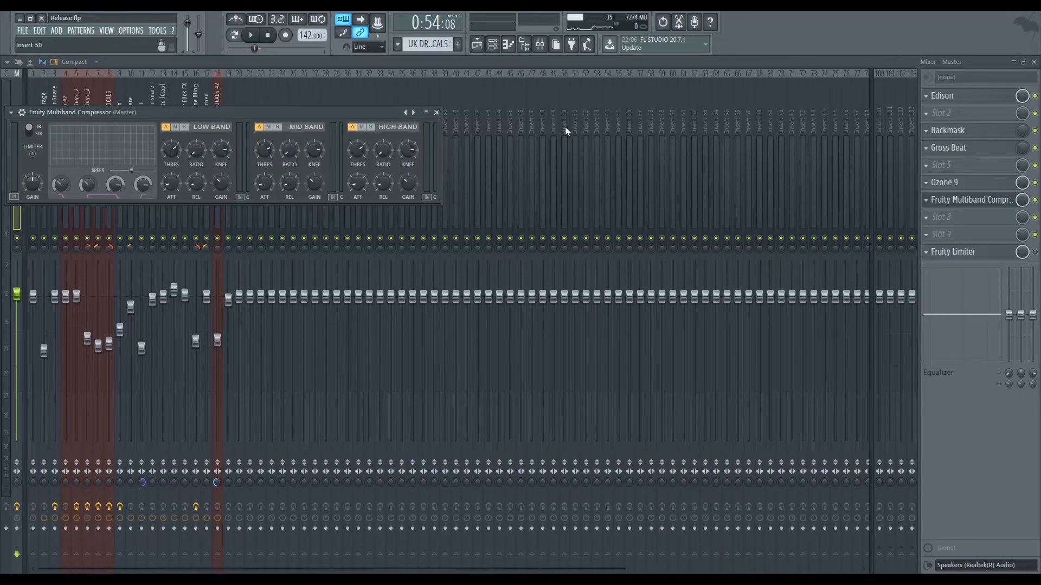
- Set up Fruity Multiband Compressor in slot 7 of the Master, disable Ozone 9 and play the section briefly
{"action": "left_click", "coordinate": [1035, 182]}
{"action": "left_click", "coordinate": [1004, 201]}
{"action": "key", "text": "space"}
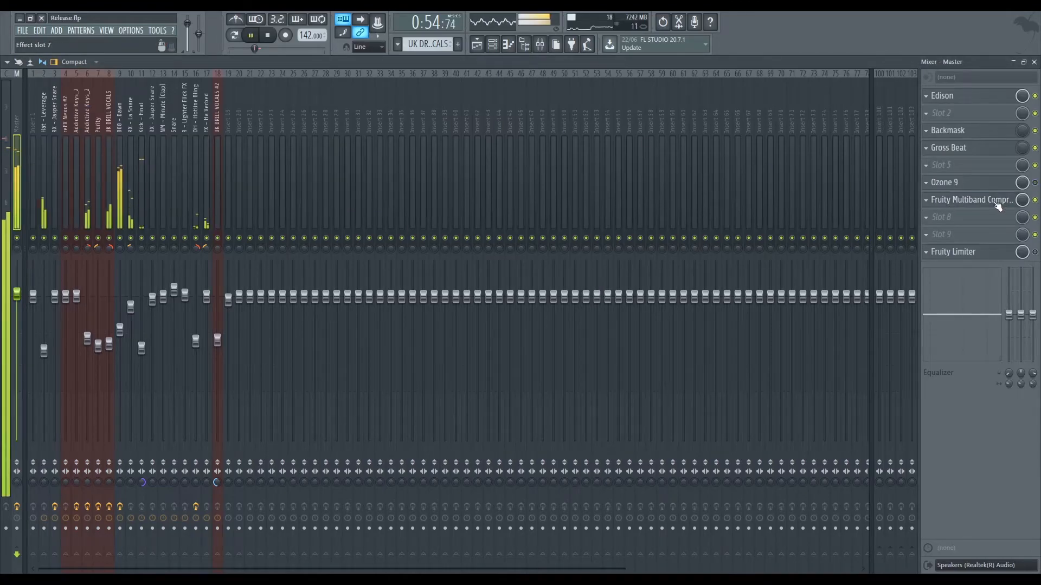
{"action": "left_click", "coordinate": [995, 201]}
{"action": "key", "text": "space"}
- Mute all three bands in Fruity Multiband Compressor, and activate only the low band to hear it alone
{"action": "left_click", "coordinate": [175, 127]}
{"action": "left_click", "coordinate": [268, 127]}
{"action": "left_click", "coordinate": [362, 127]}
{"action": "key", "text": "space"}
{"action": "left_click", "coordinate": [165, 127]}
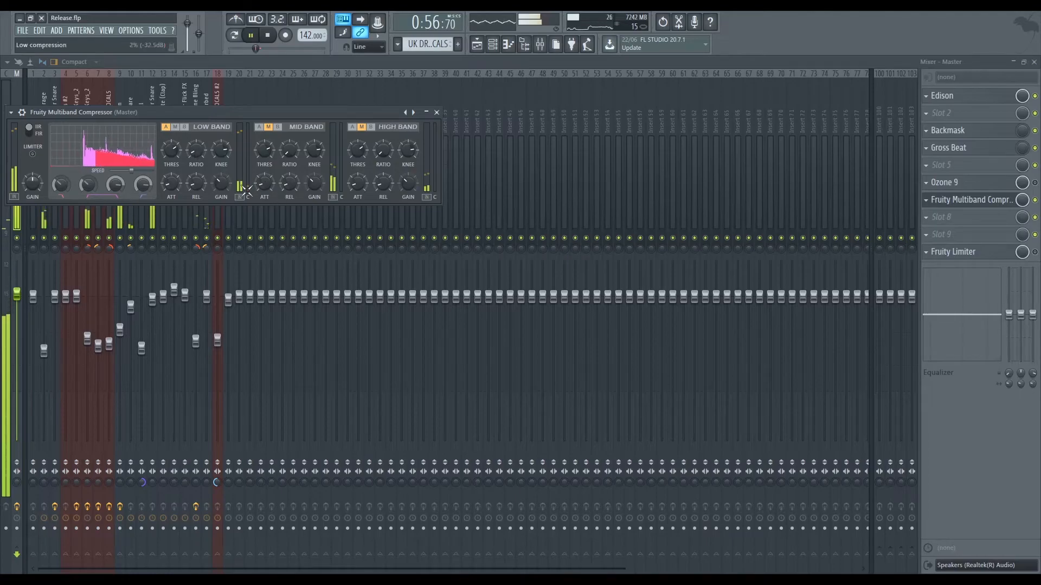
{"action": "key", "text": "space"}
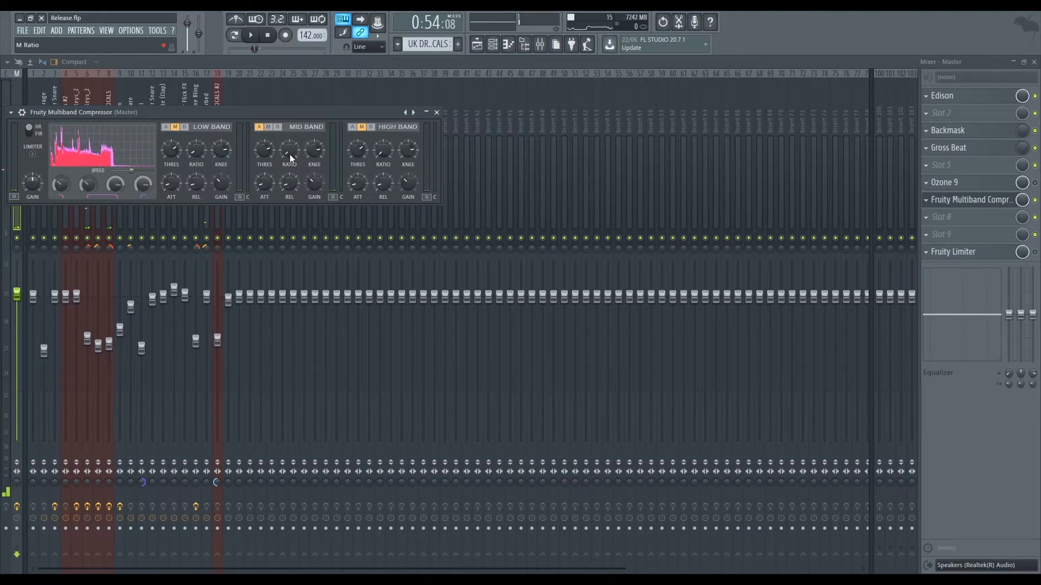
- Audition the mid band alone, with the compressor's low and high bands muted
{"action": "key", "text": "space"}
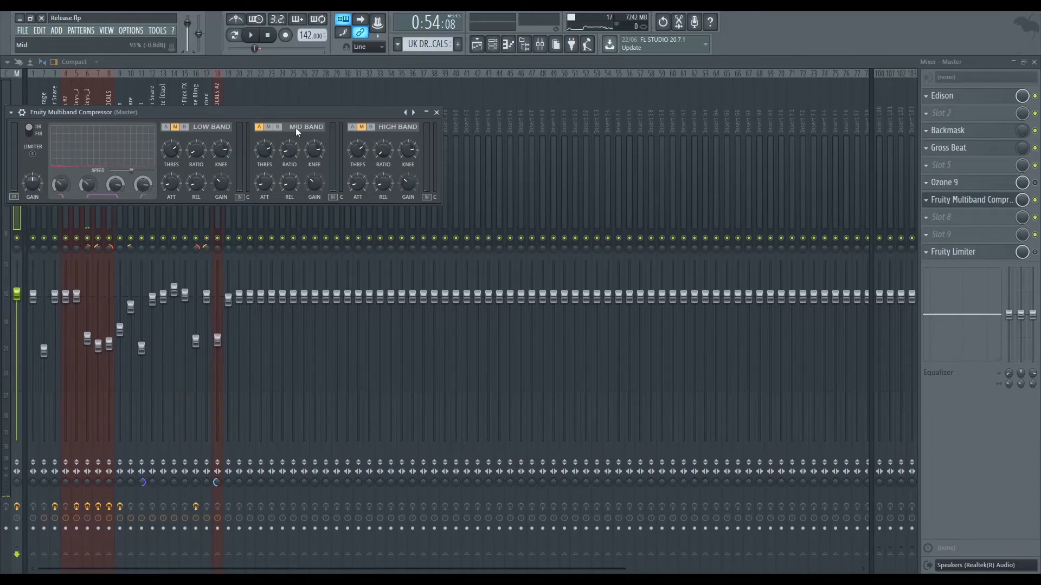
{"action": "key", "text": "space"}
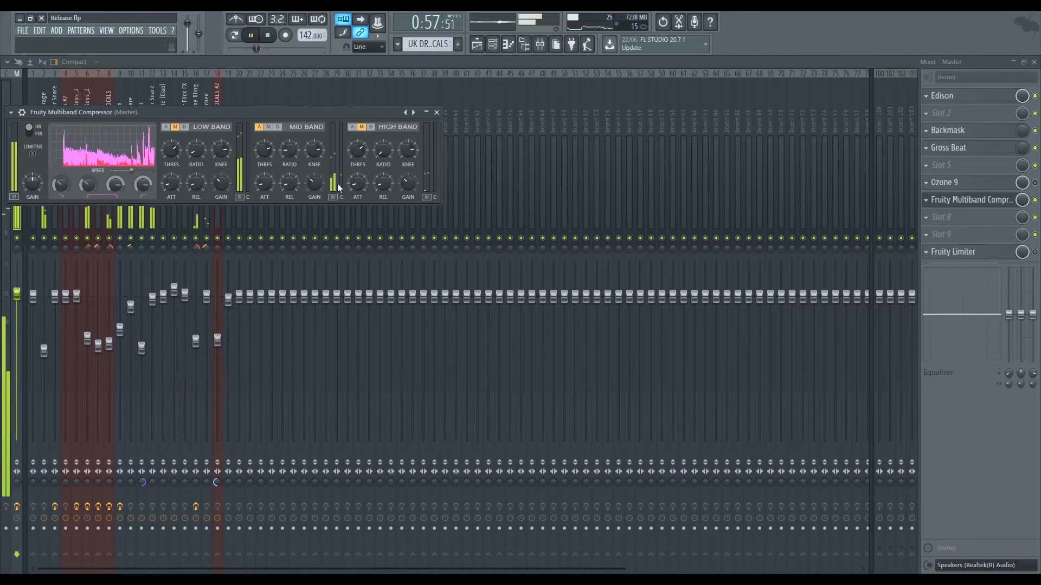
{"action": "key", "text": "space"}
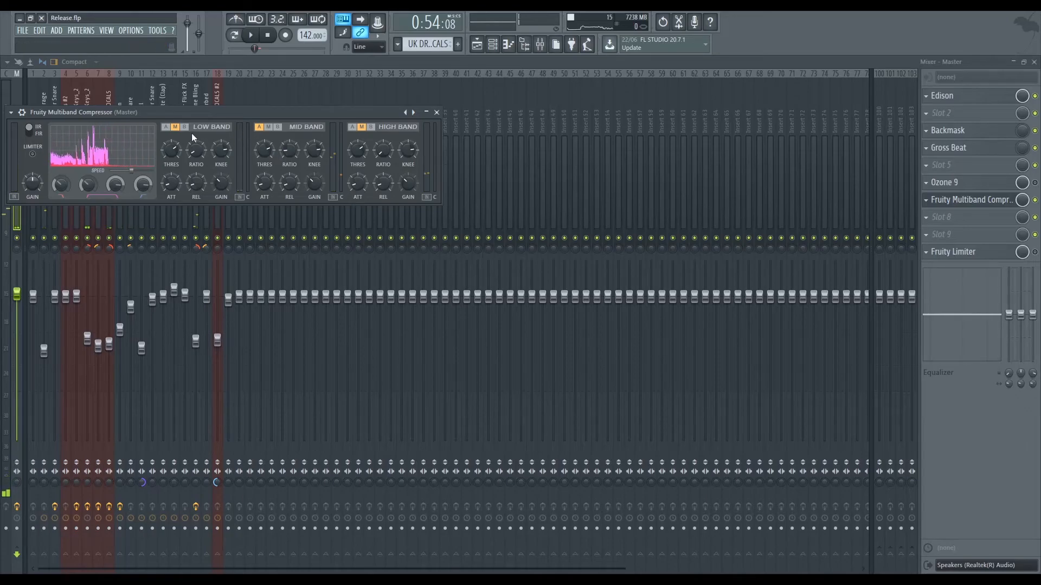
- Audition the low and mid bands together, then the high band alone, muting the remaining bands each time
{"action": "key", "text": "space"}
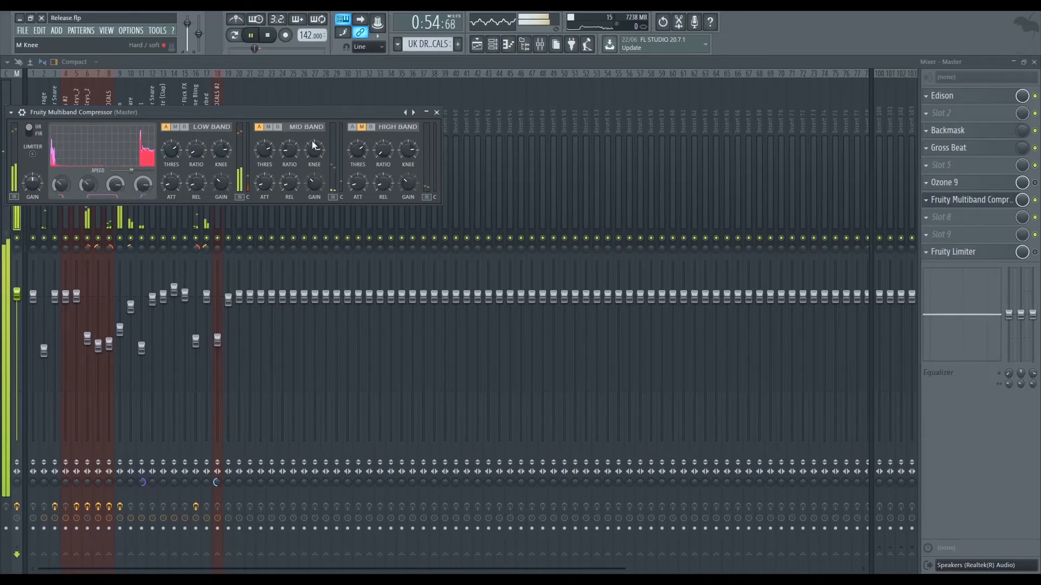
{"action": "key", "text": "space"}
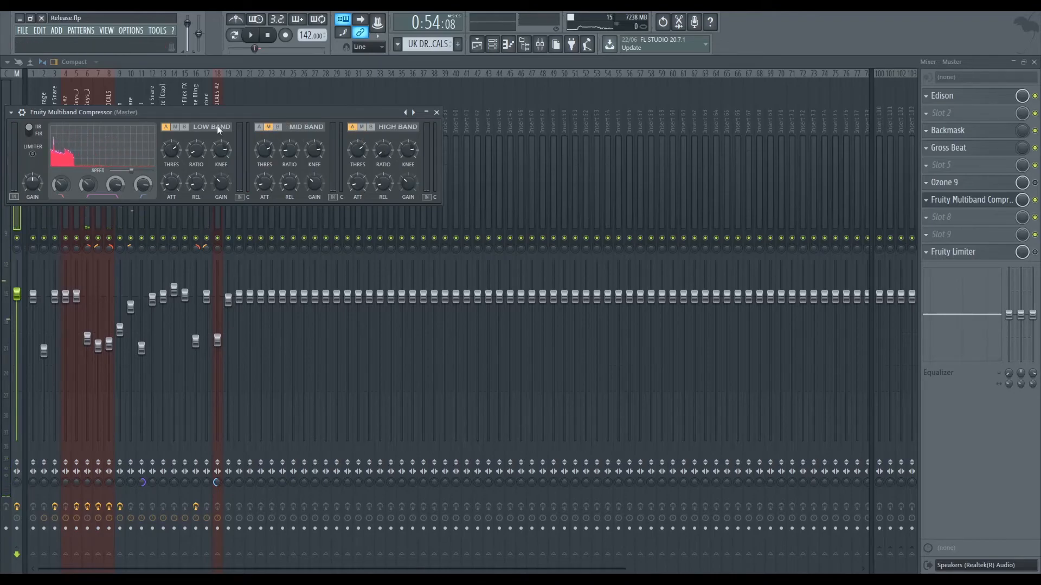
{"action": "key", "text": "space"}
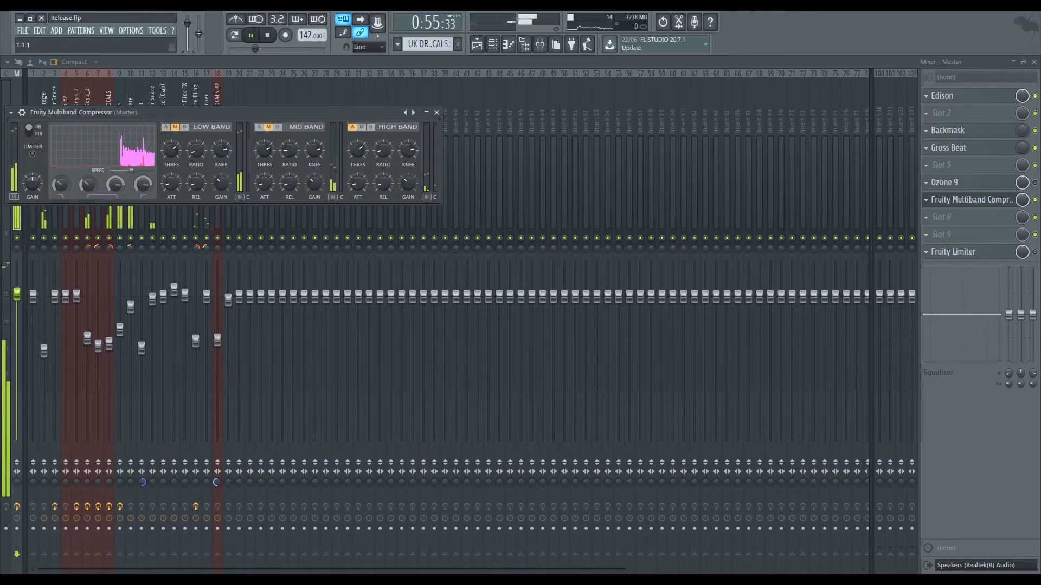
{"action": "left_click", "coordinate": [360, 128]}
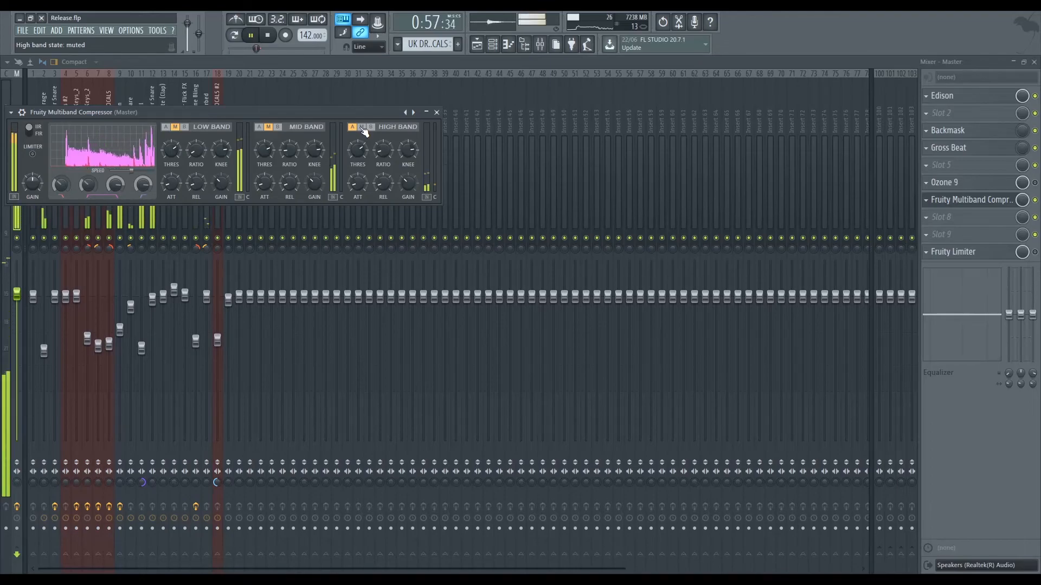
{"action": "key", "text": "space"}
- Reactivate the compressor's mid and low bands and play the section with all three bands active
{"action": "left_click", "coordinate": [263, 128]}
{"action": "left_click", "coordinate": [169, 128]}
{"action": "key", "text": "space"}
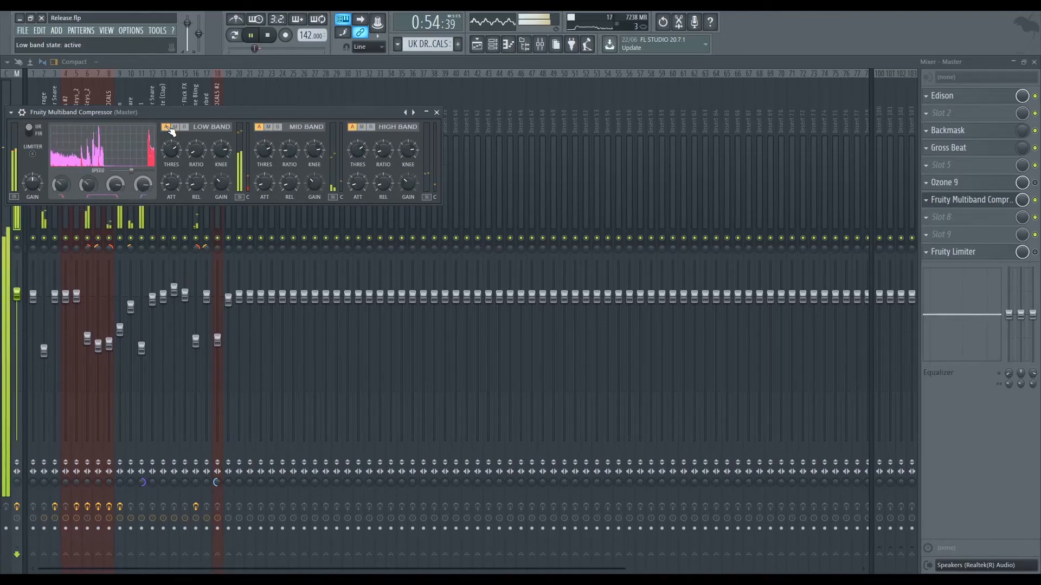
- Compare the section with Fruity Multiband Compressor bypassed and enabled on the master, stop playback and close the compressor
{"action": "key", "text": "space"}
{"action": "left_click", "coordinate": [1034, 216]}
{"action": "key", "text": "space"}
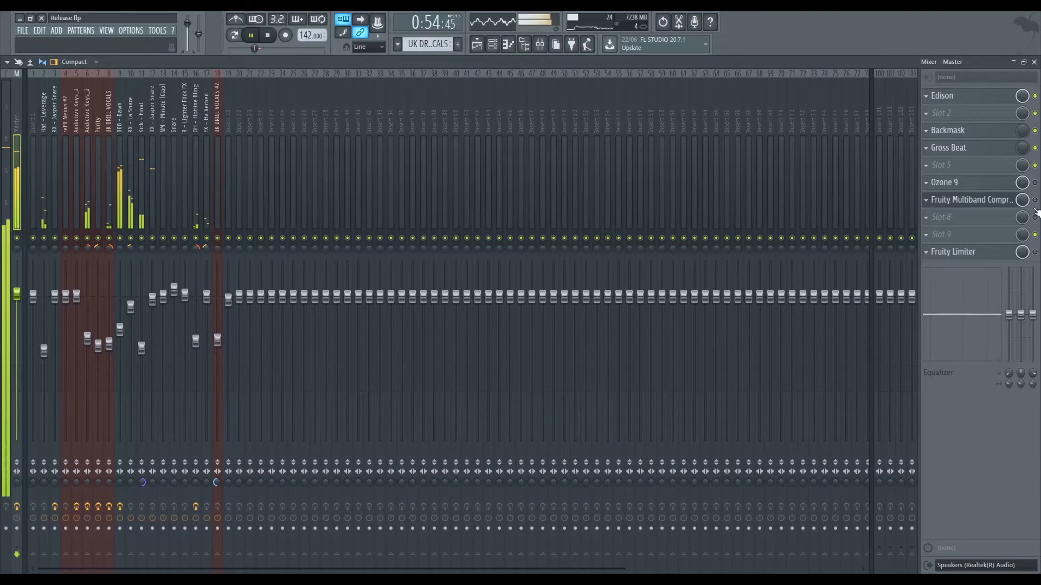
{"action": "left_click", "coordinate": [994, 200]}
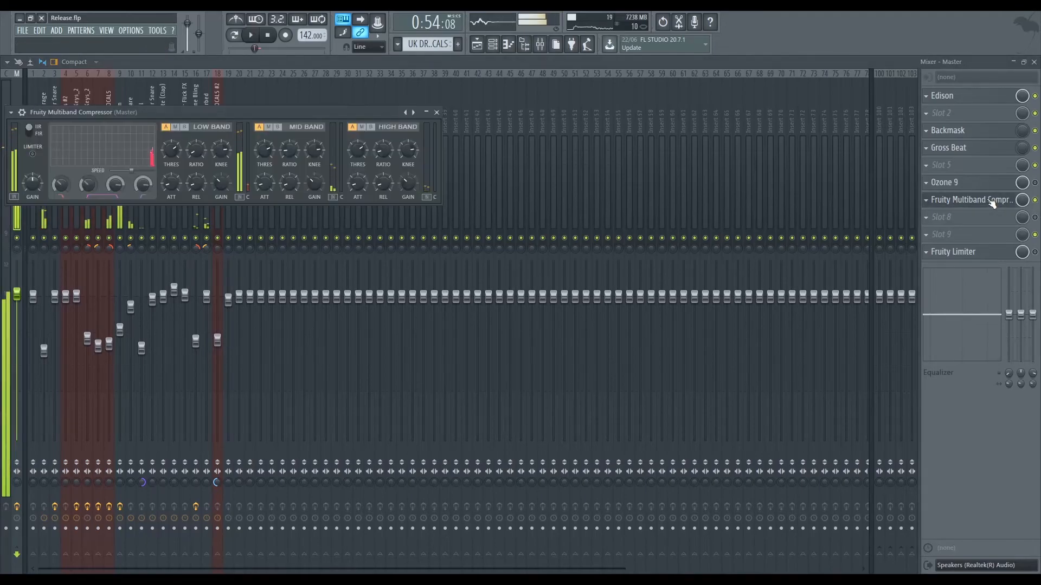
{"action": "key", "text": "space"}
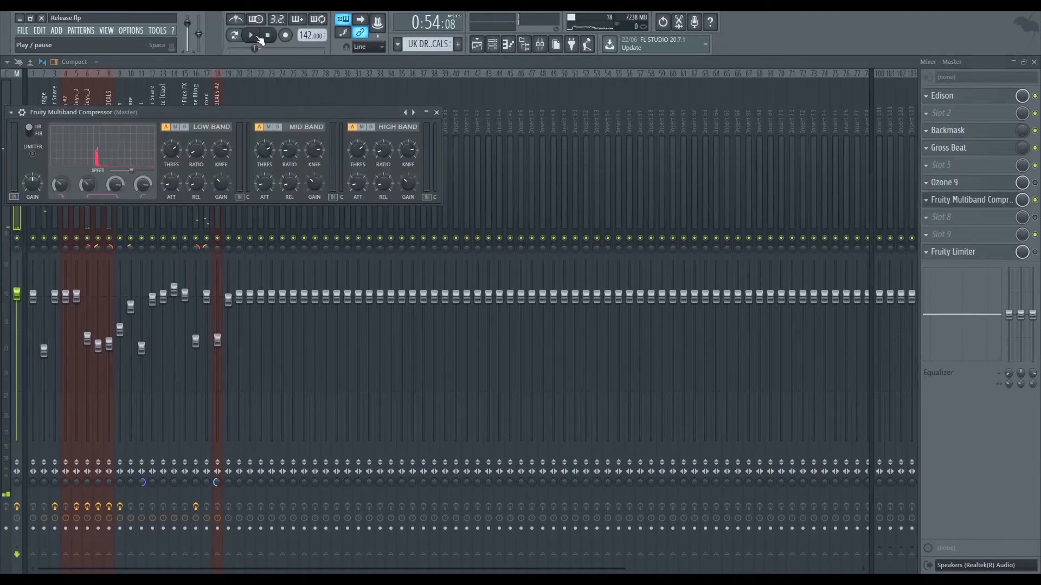
{"action": "left_click", "coordinate": [436, 112]}
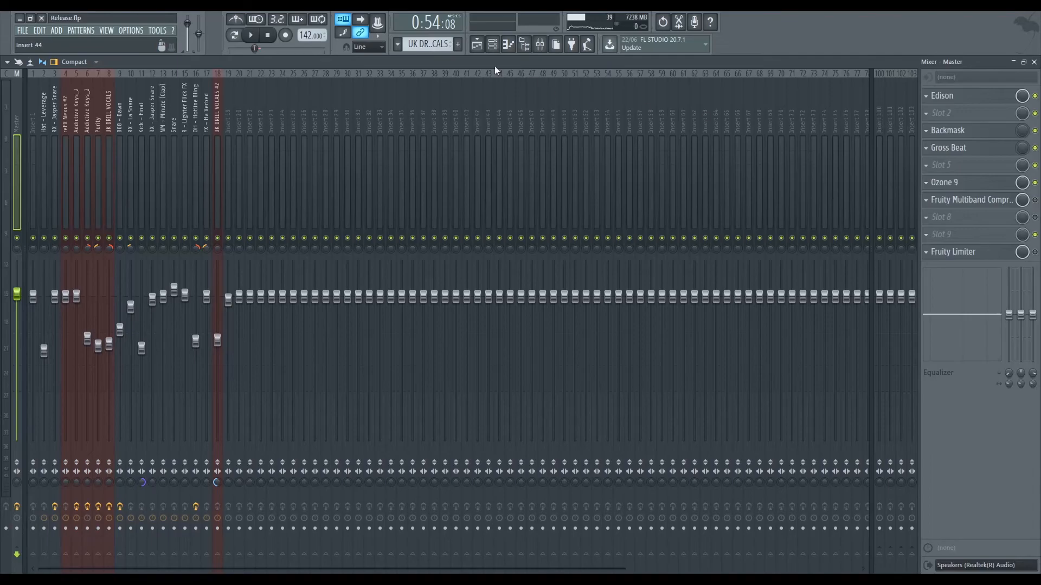
- Play the selected playlist section with Ozone 9 active on the master, watch the levels in the mixer, and stop playback
{"action": "left_click", "coordinate": [481, 43]}
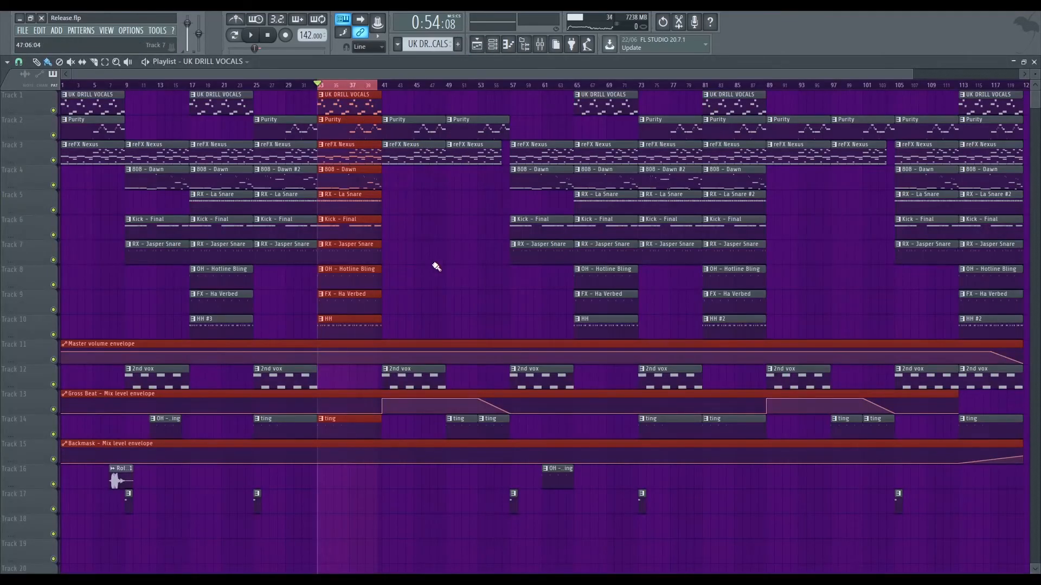
{"action": "key", "text": "space"}
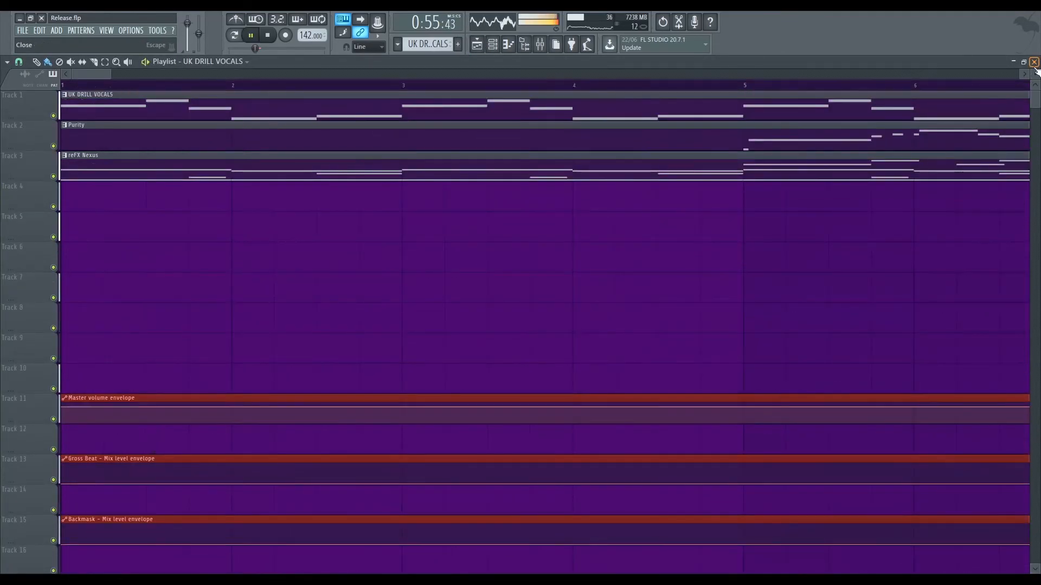
{"action": "key", "text": "F9"}
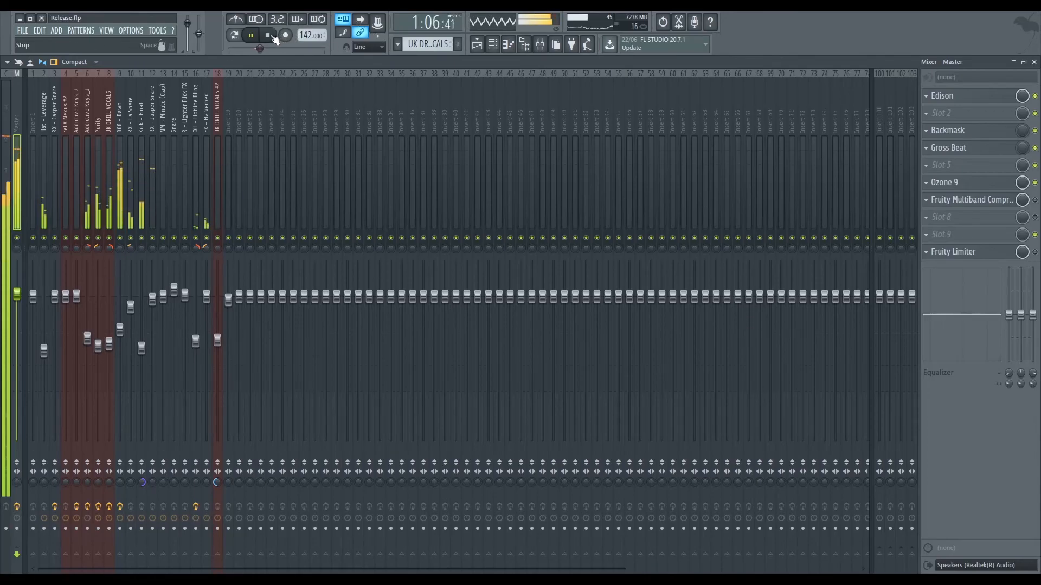
{"action": "left_click", "coordinate": [268, 36]}
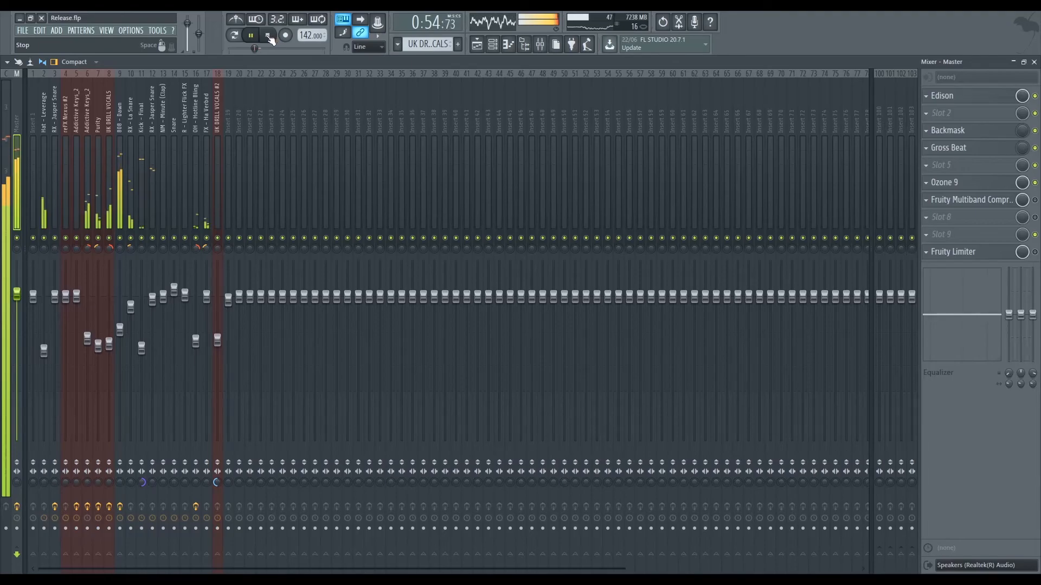
{"action": "left_click", "coordinate": [268, 36]}
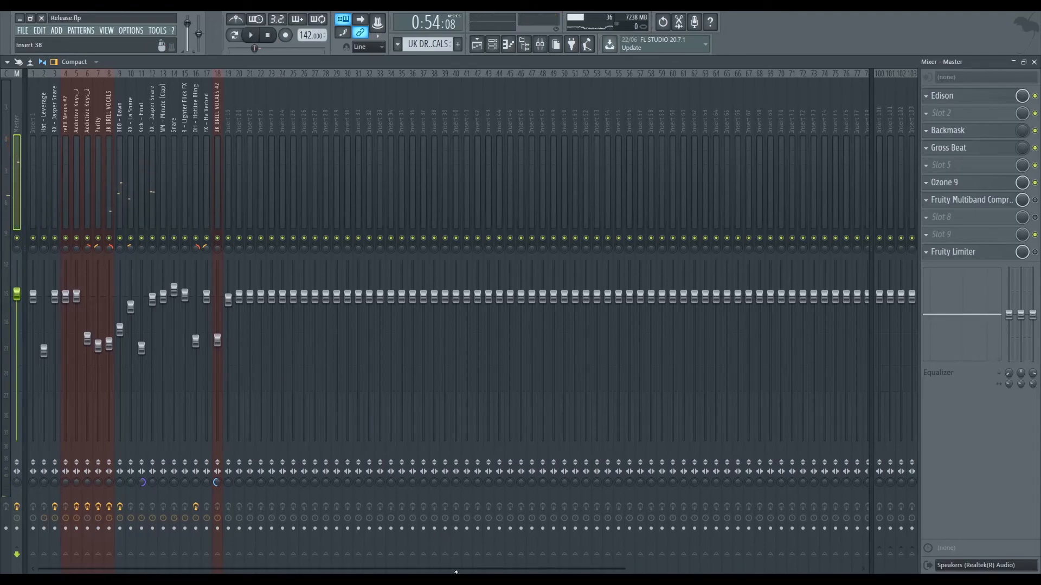
- Close the mixer and show the sample browser's Packs folder with the Appreciation pack collapsed
{"action": "left_click", "coordinate": [1034, 61]}
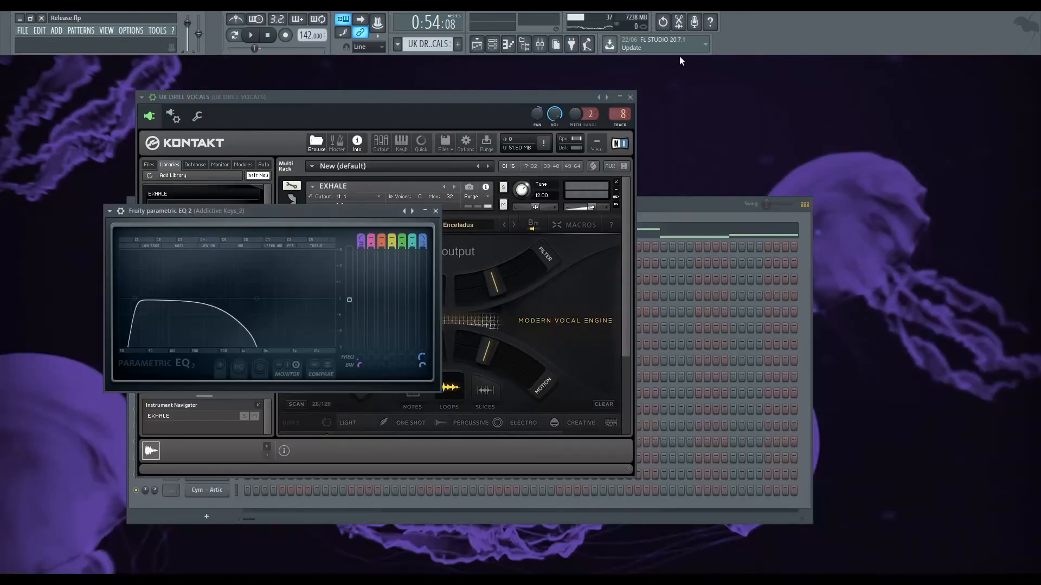
{"action": "left_click", "coordinate": [539, 44]}
{"action": "left_click", "coordinate": [540, 44]}
{"action": "left_click", "coordinate": [525, 46]}
{"action": "scroll", "coordinate": [87, 228], "scroll_direction": "up", "scroll_amount": 2}
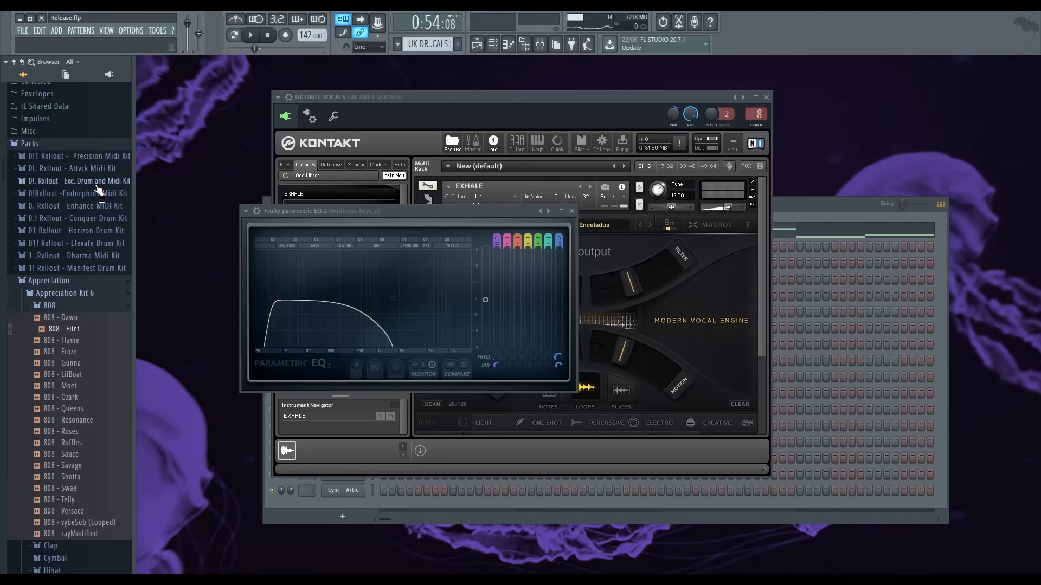
{"action": "left_click", "coordinate": [98, 218]}
{"action": "left_click", "coordinate": [100, 218]}
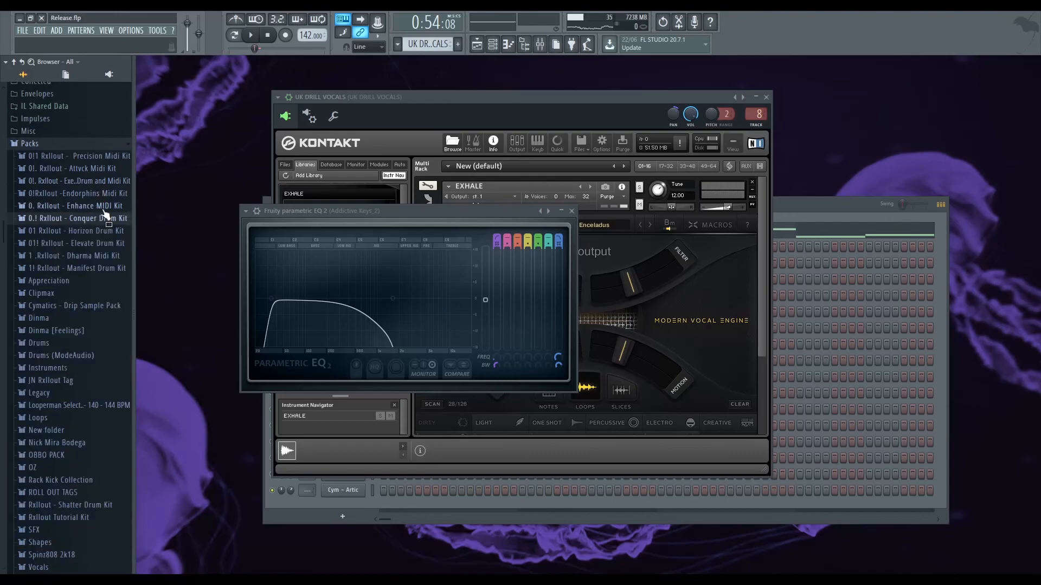
- Close the Fruity Parametric EQ 2 and Kontakt windows, and highlight the Rxllout Conquer Drum Kit and Exe..Drum and Midi Kit packs
{"action": "left_click", "coordinate": [572, 211]}
{"action": "left_click", "coordinate": [765, 97]}
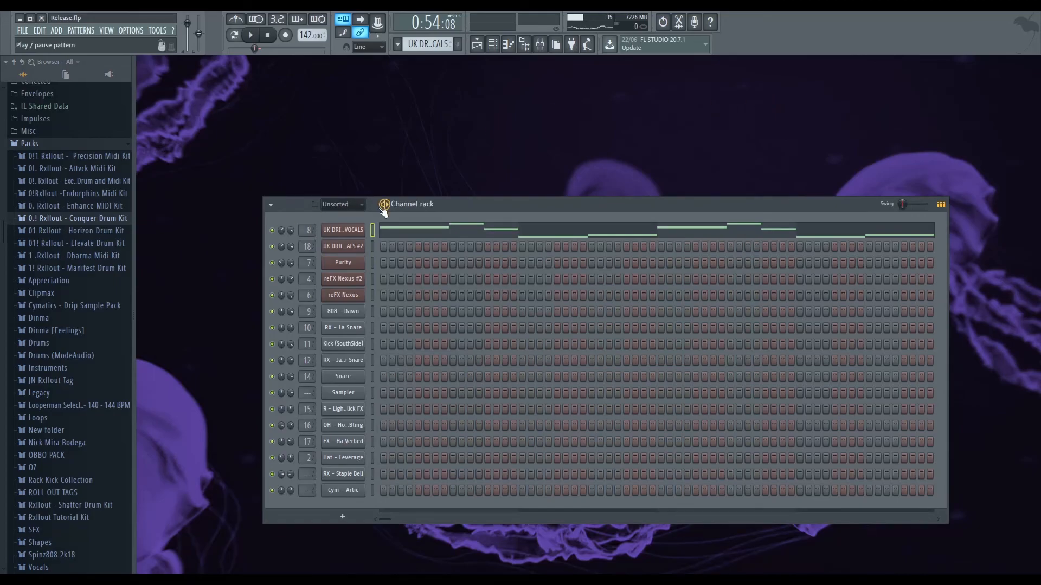
{"action": "left_click", "coordinate": [102, 219]}
{"action": "left_click", "coordinate": [114, 181]}
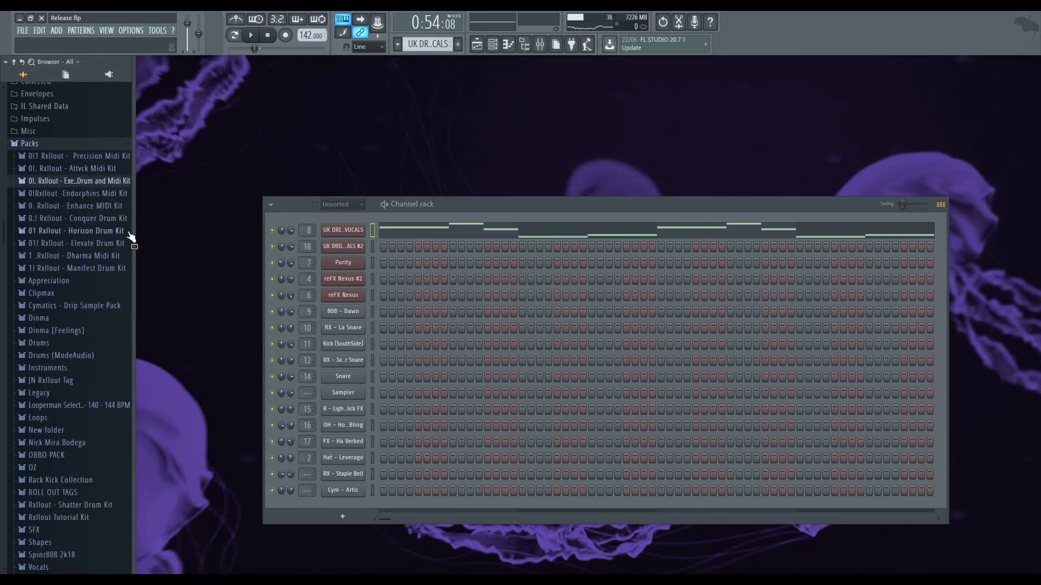